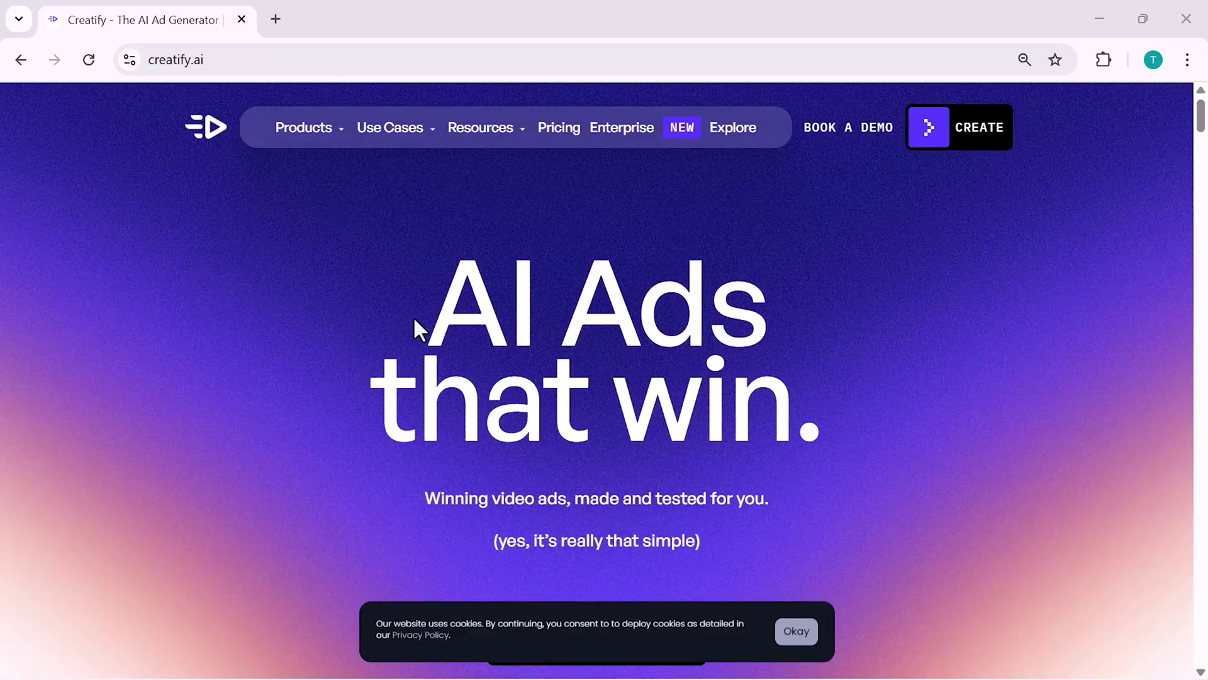
Dismiss the cookie notice and scroll through the Creatify homepage's feature sections
scroll(417, 319, "down", 3)
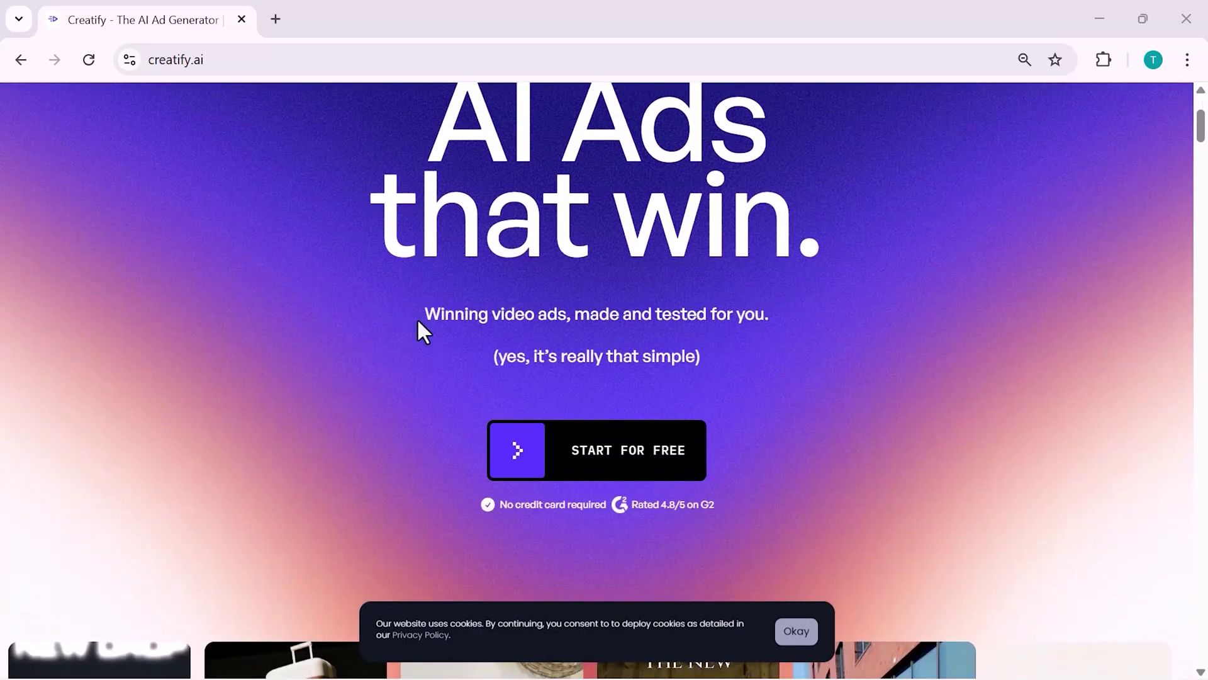
left_click(802, 637)
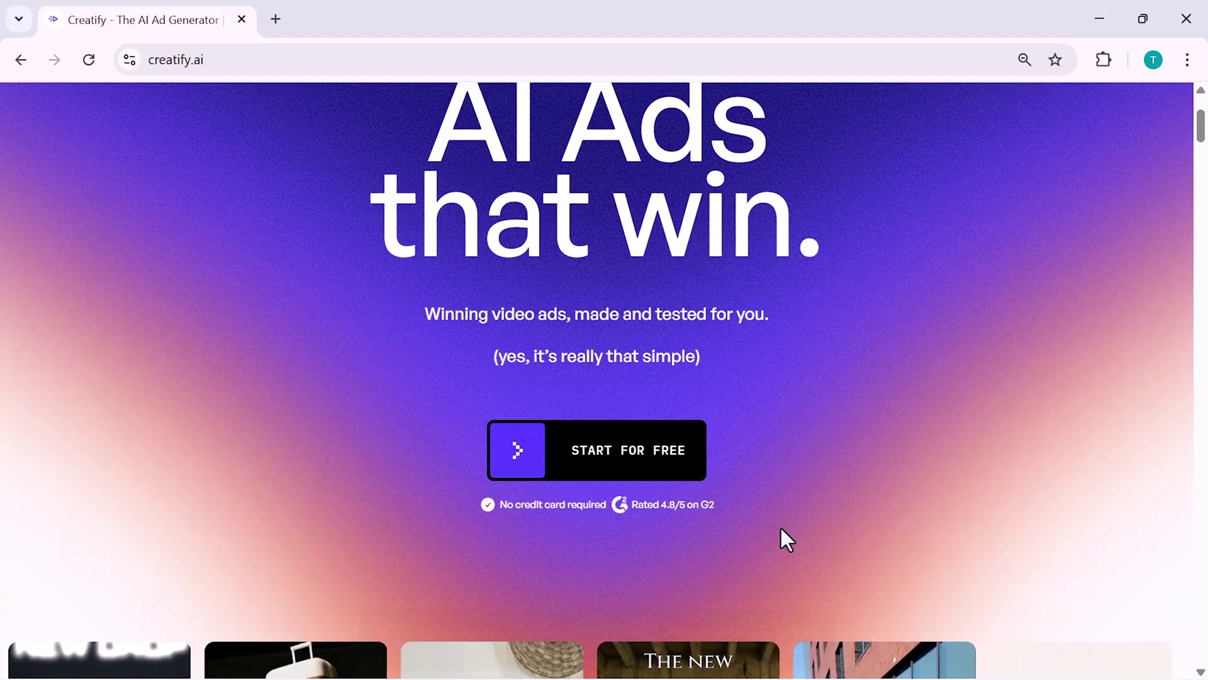
scroll(781, 528, "down", 2)
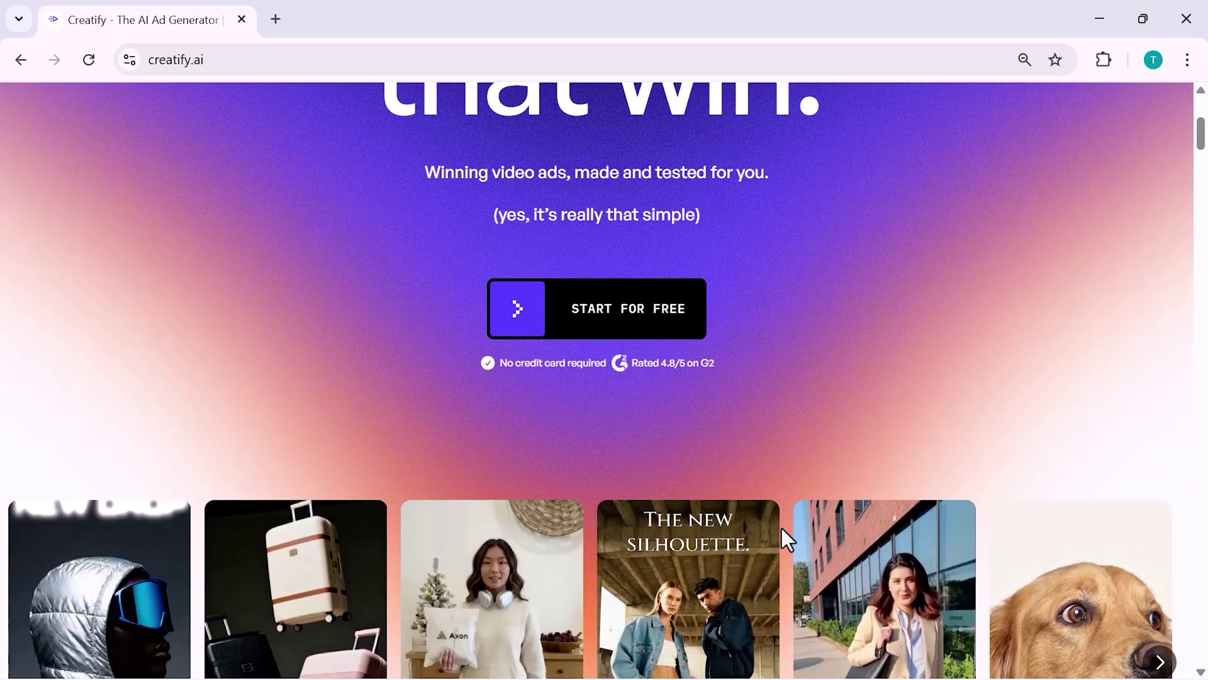
scroll(781, 527, "down", 2)
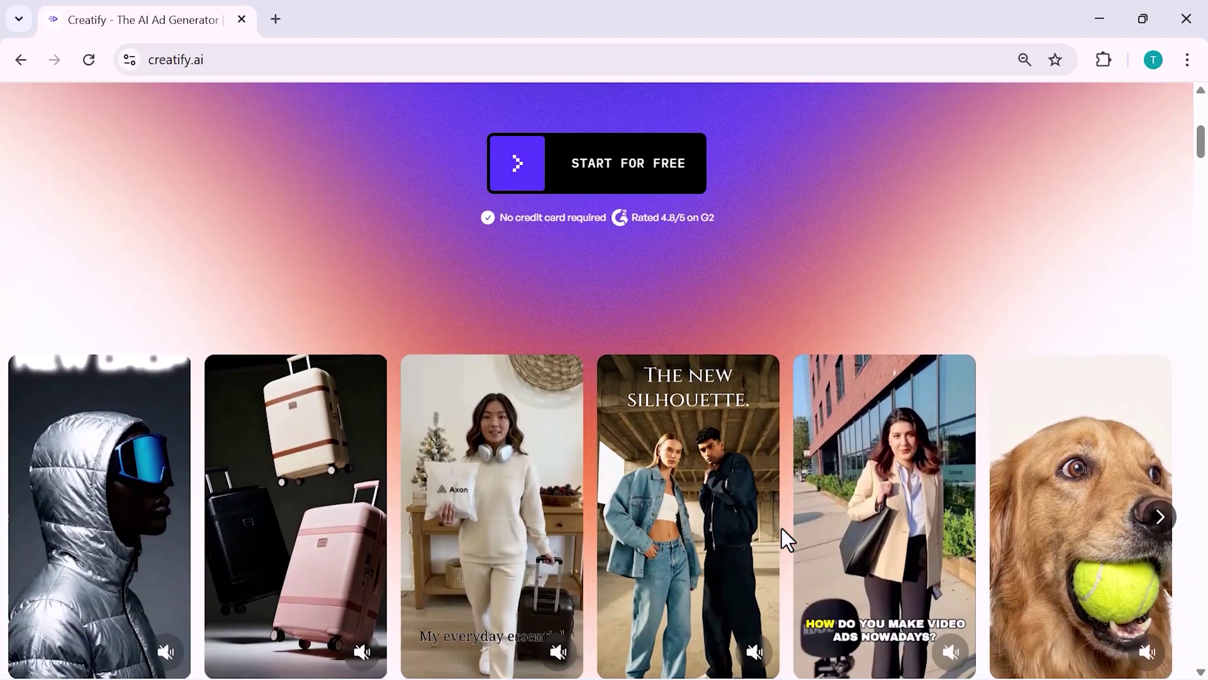
scroll(781, 527, "down", 2)
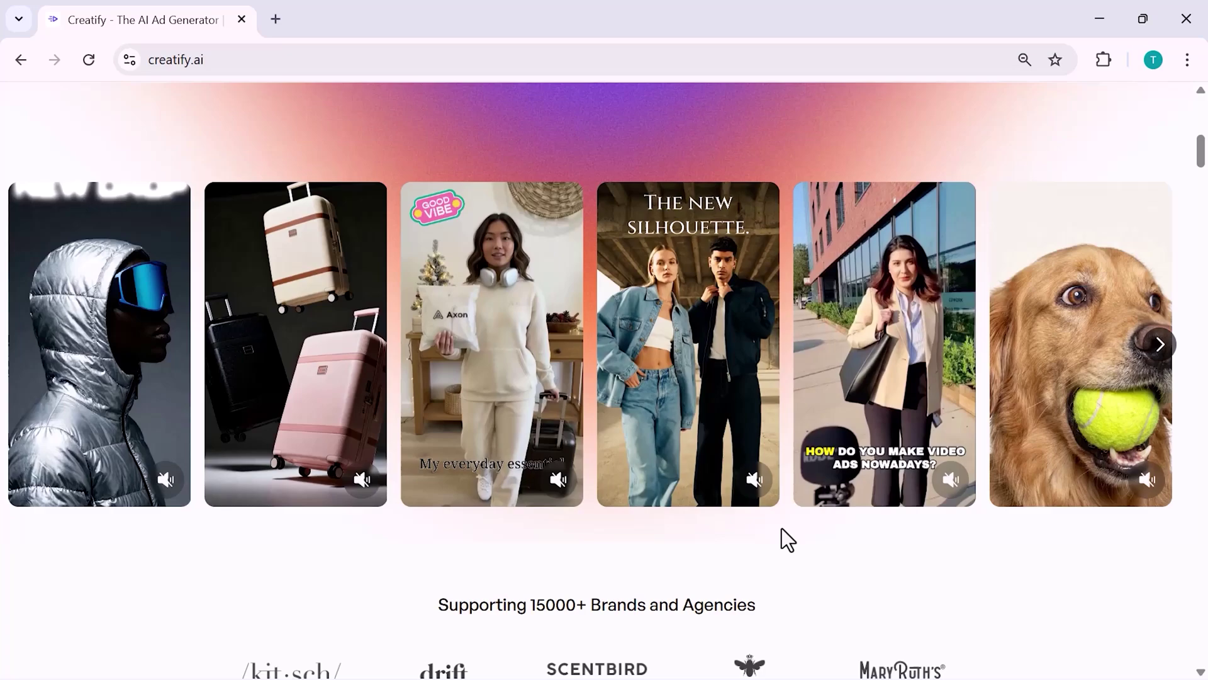
scroll(782, 527, "down", 3)
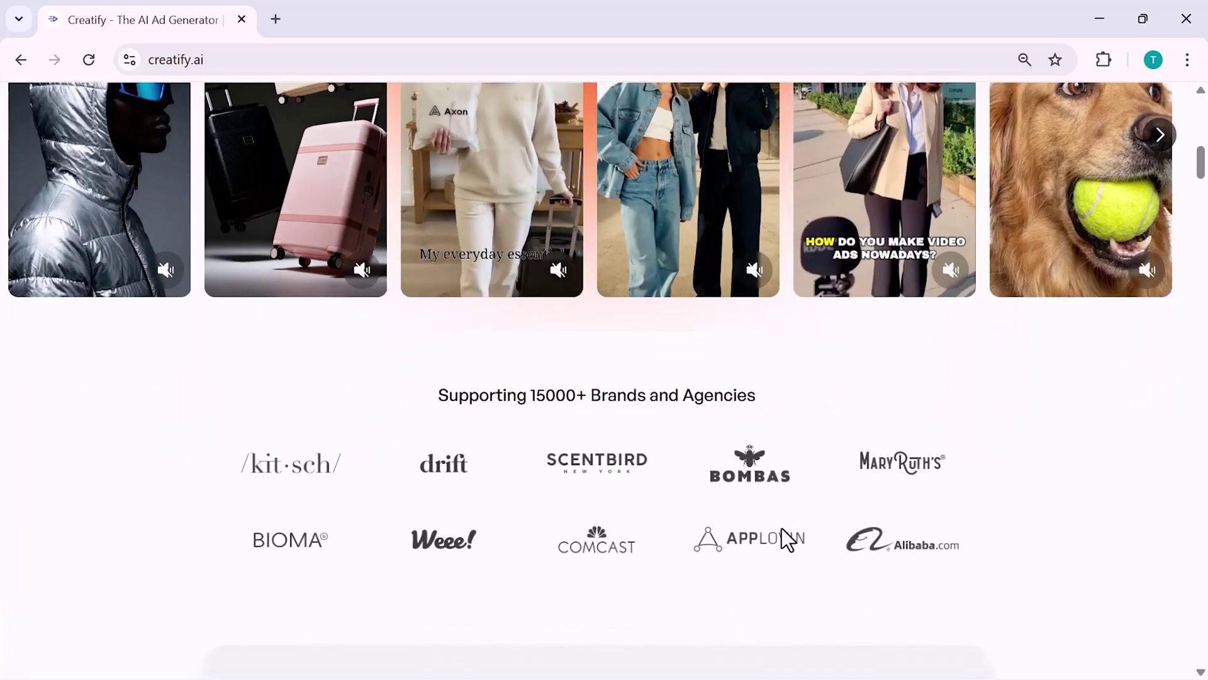
scroll(781, 529, "down", 3)
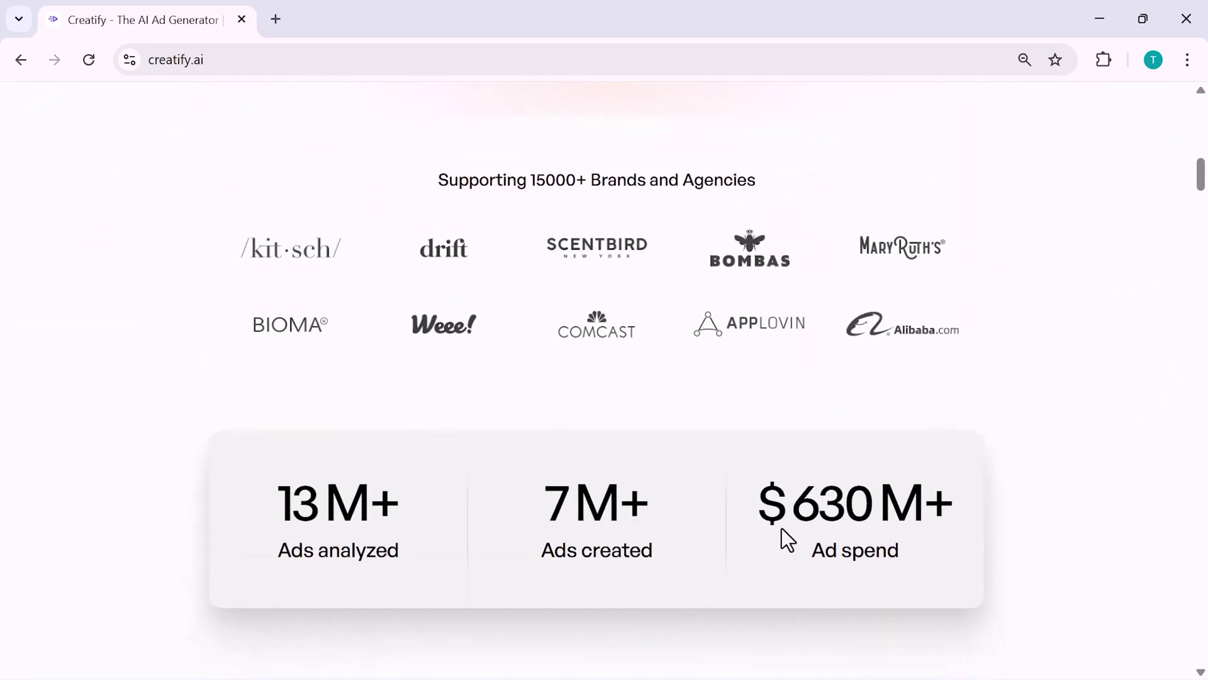
scroll(782, 527, "down", 4)
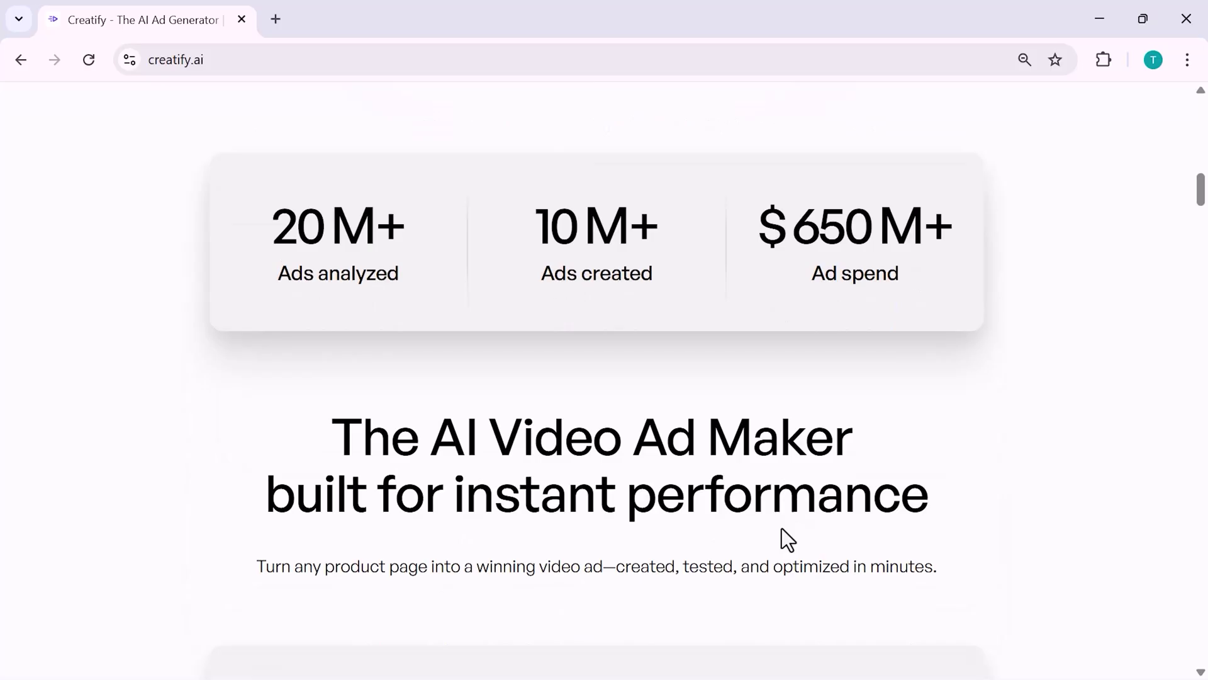
scroll(781, 528, "down", 5)
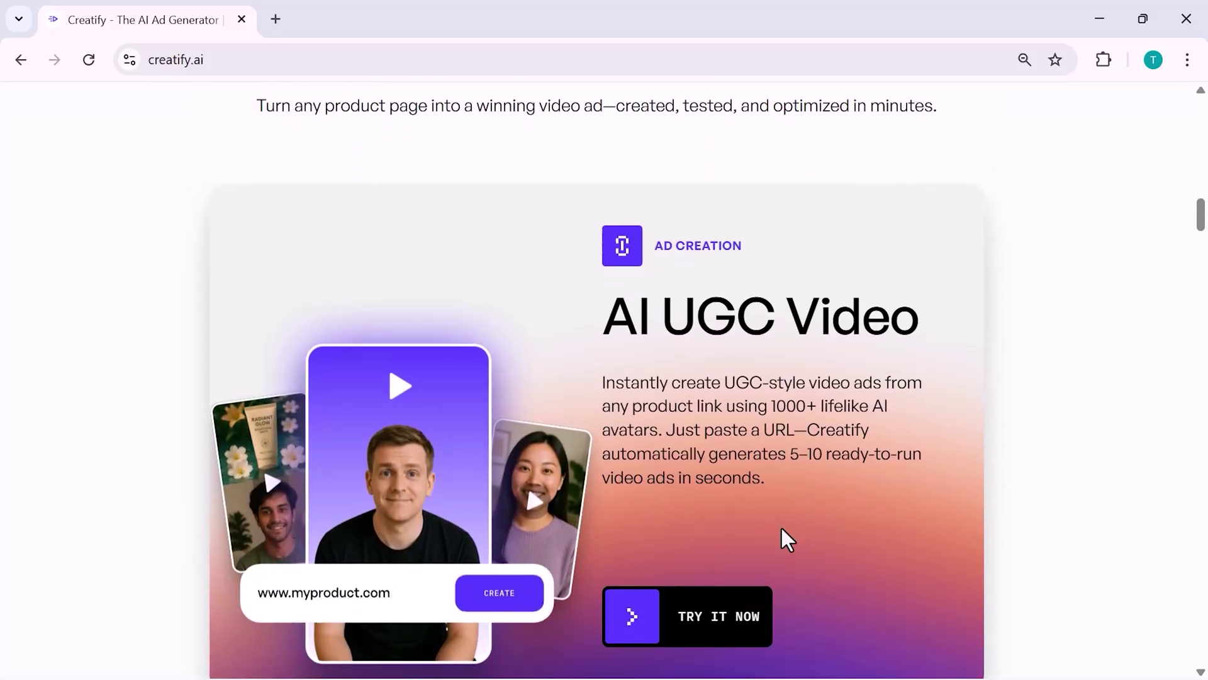
scroll(780, 526, "down", 5)
scroll(782, 527, "down", 2)
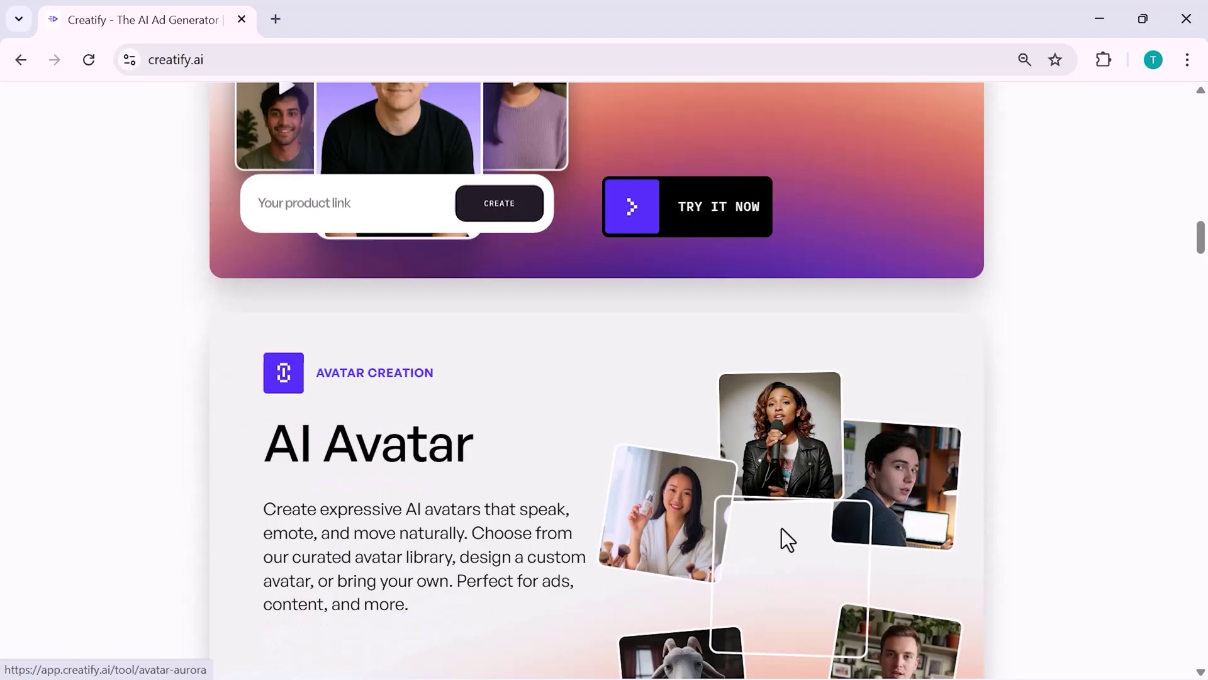
scroll(781, 528, "down", 2)
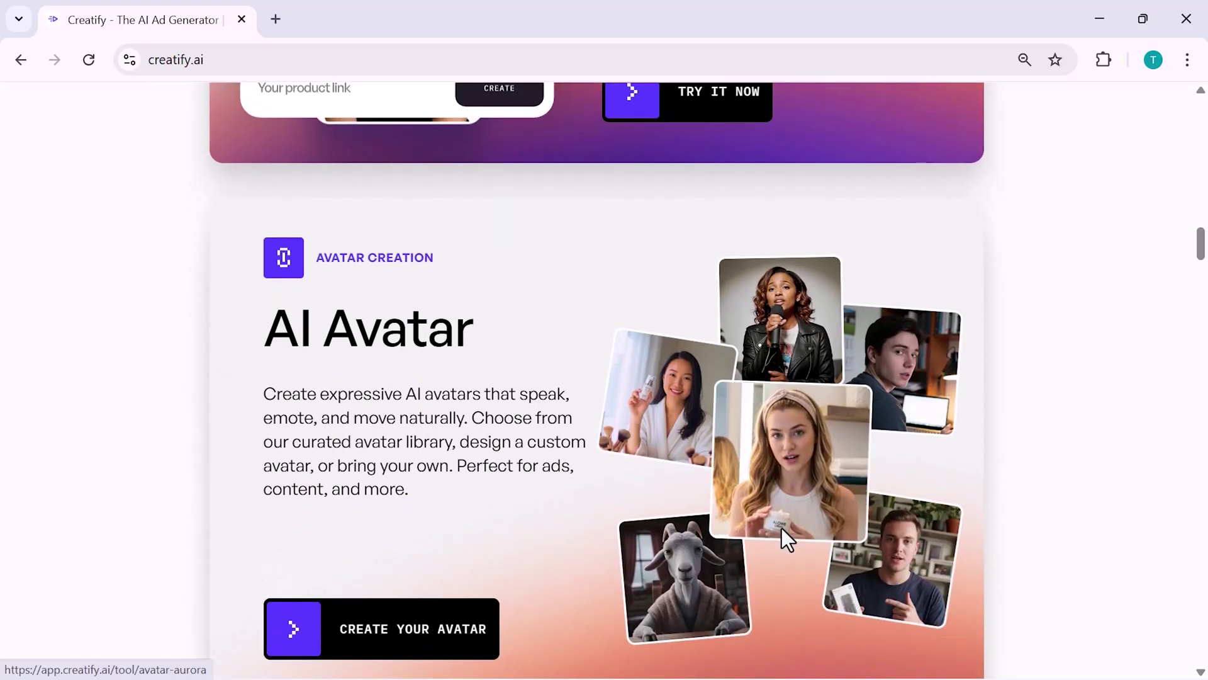
scroll(782, 527, "down", 5)
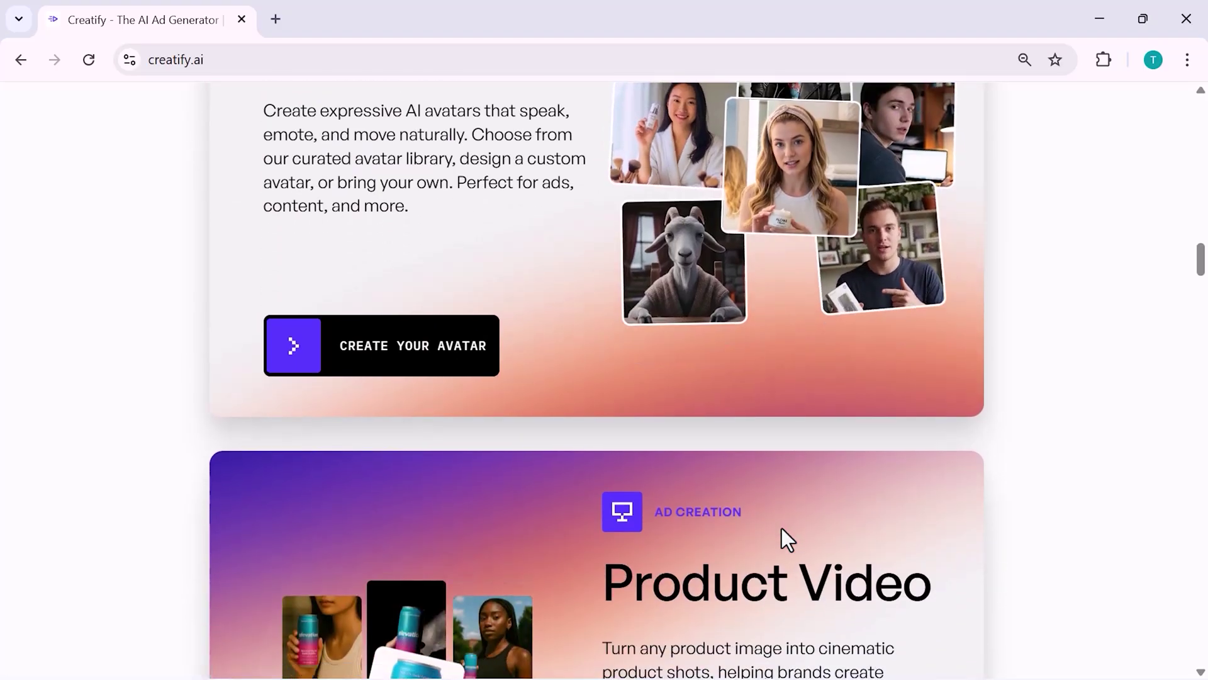
scroll(782, 527, "down", 4)
scroll(781, 527, "down", 6)
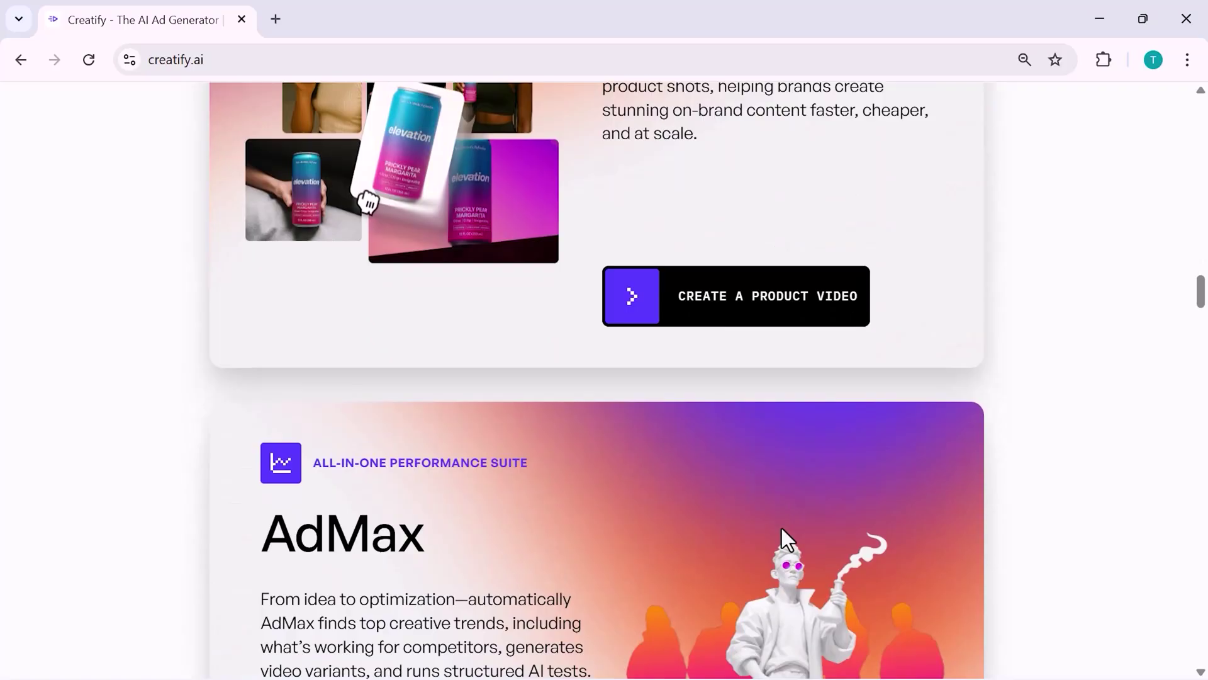
scroll(781, 527, "down", 4)
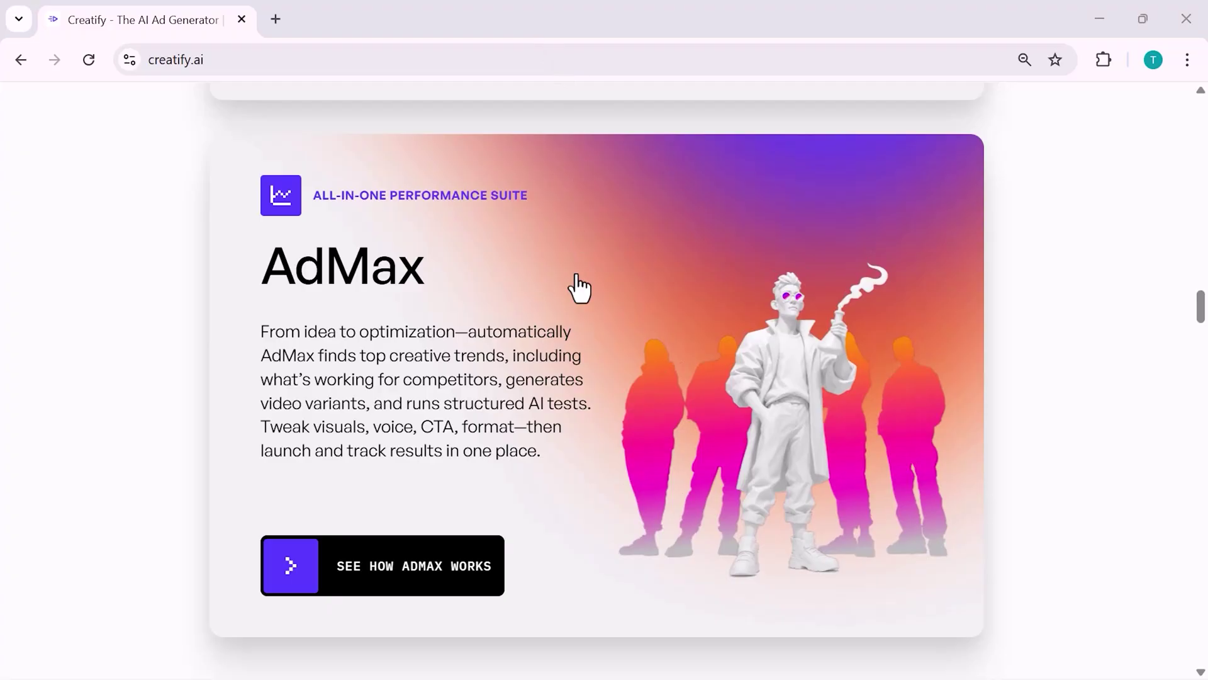
scroll(575, 285, "down", 2)
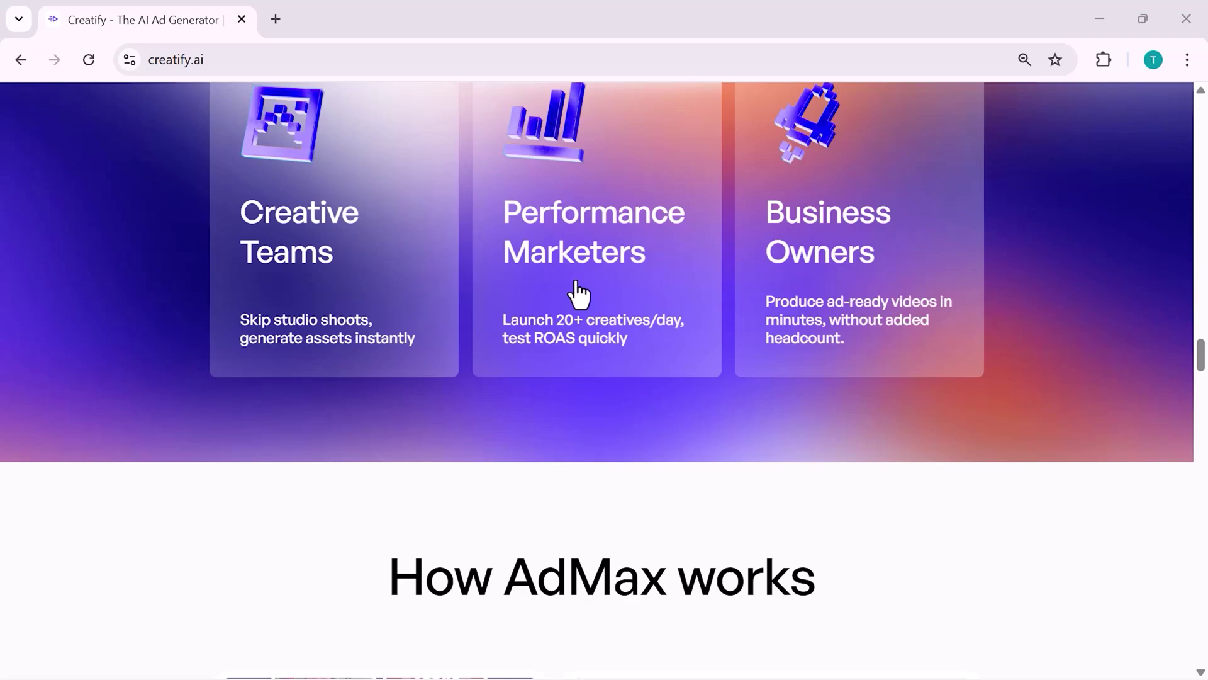
scroll(578, 292, "down", 5)
scroll(578, 292, "down", 5)
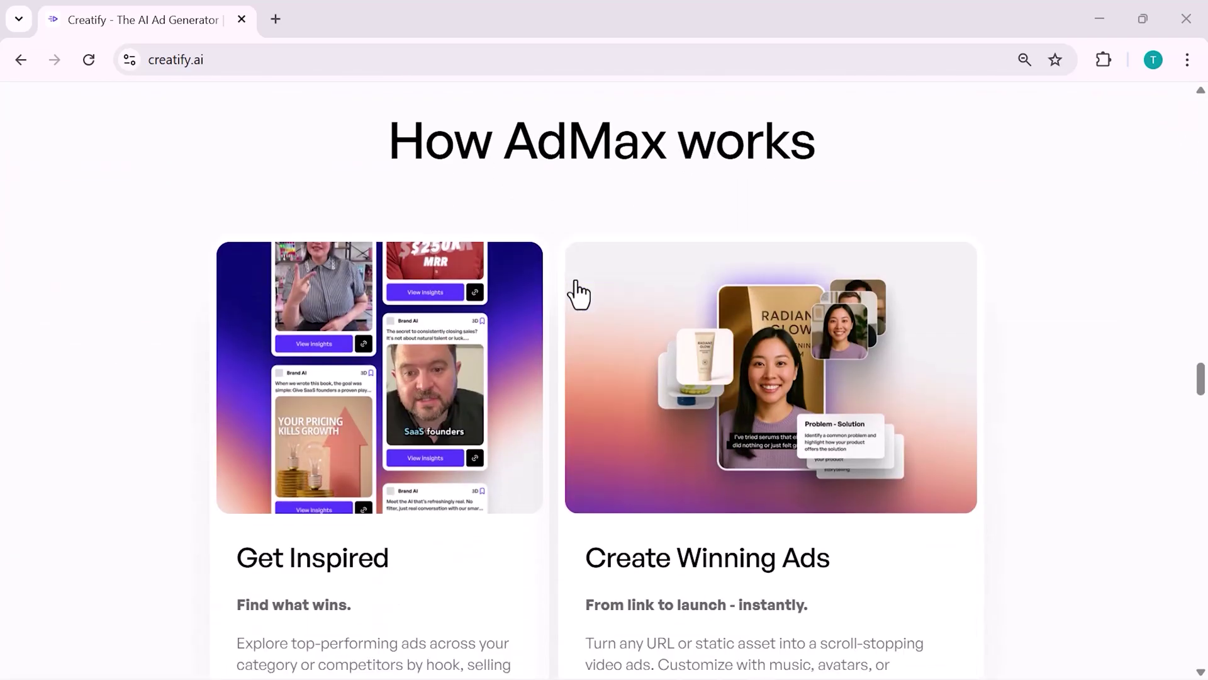
scroll(578, 293, "down", 5)
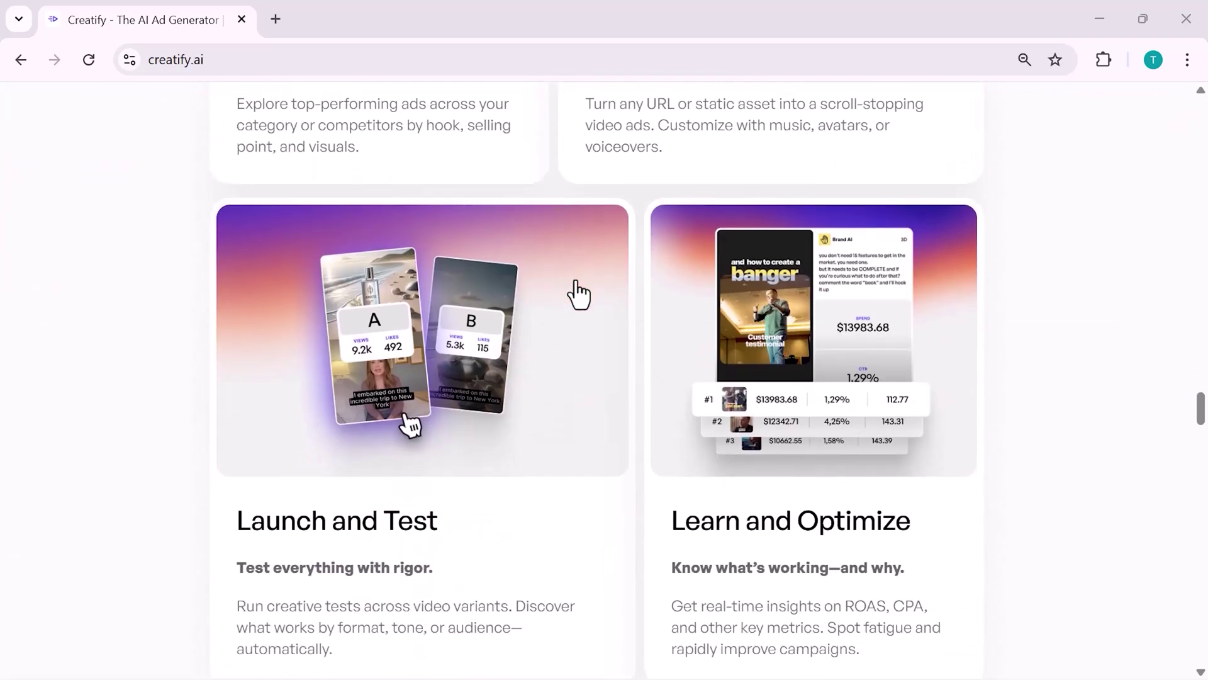
scroll(578, 293, "down", 2)
scroll(577, 292, "down", 5)
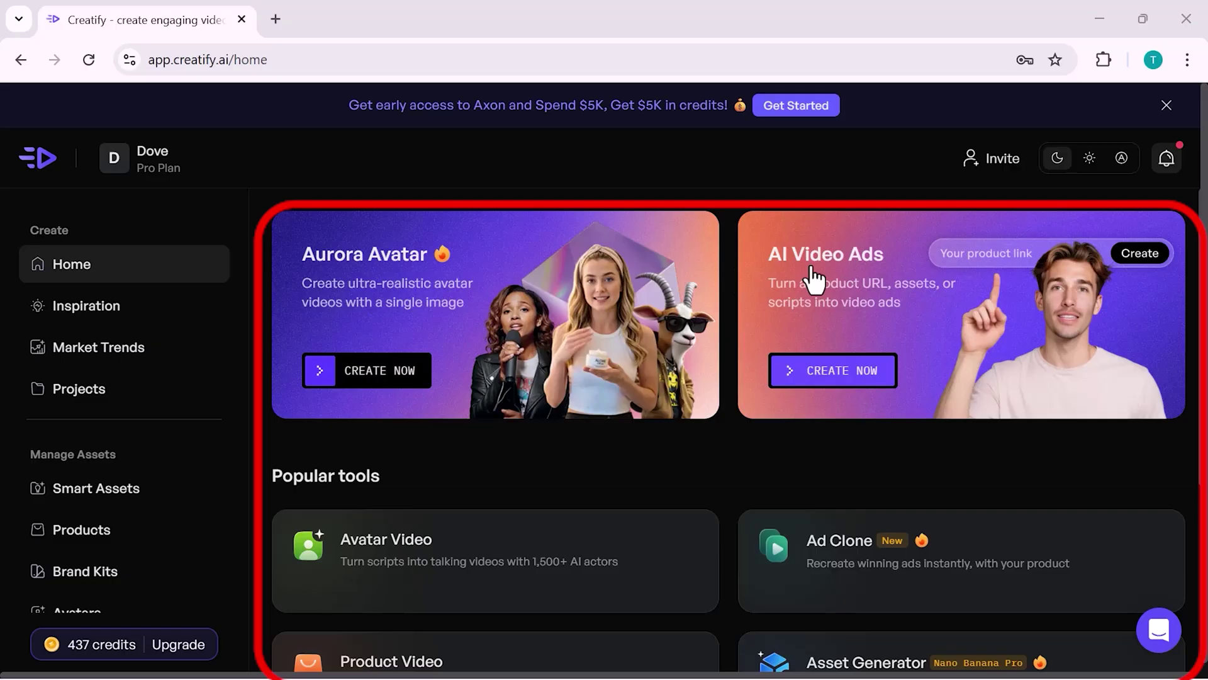
Scroll over the Popular tools cards on the home dashboard and back to the top
scroll(653, 408, "down", 3)
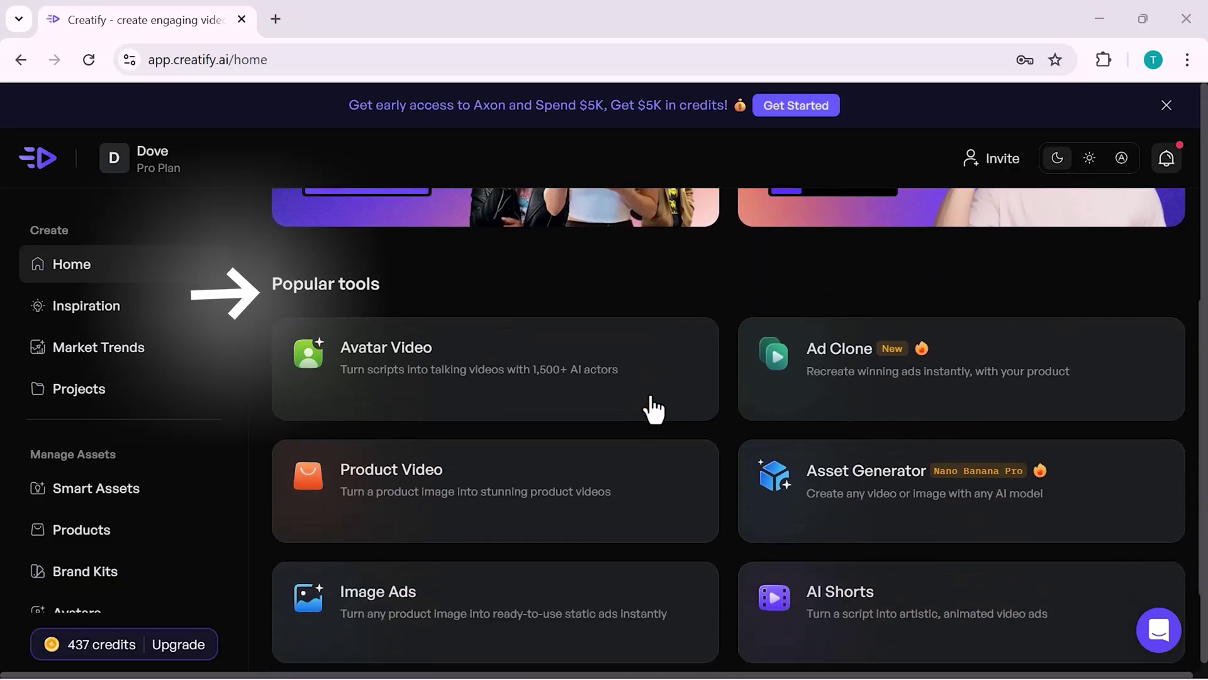
scroll(390, 270, "up", 4)
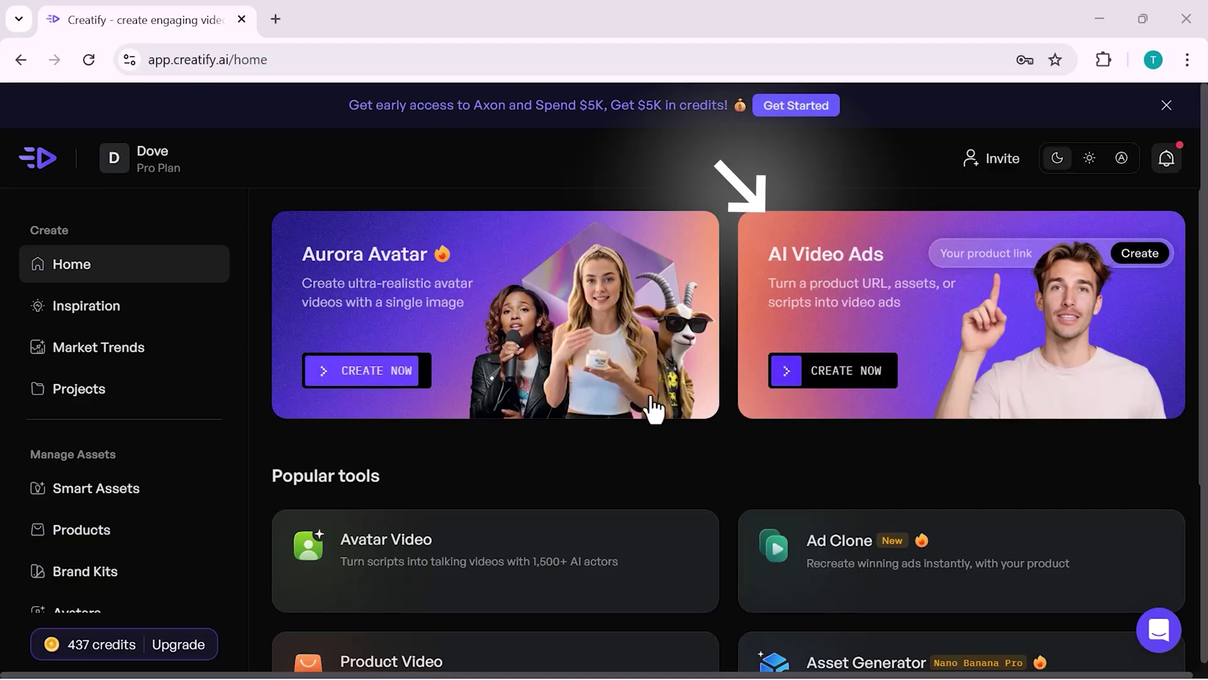
scroll(655, 409, "down", 3)
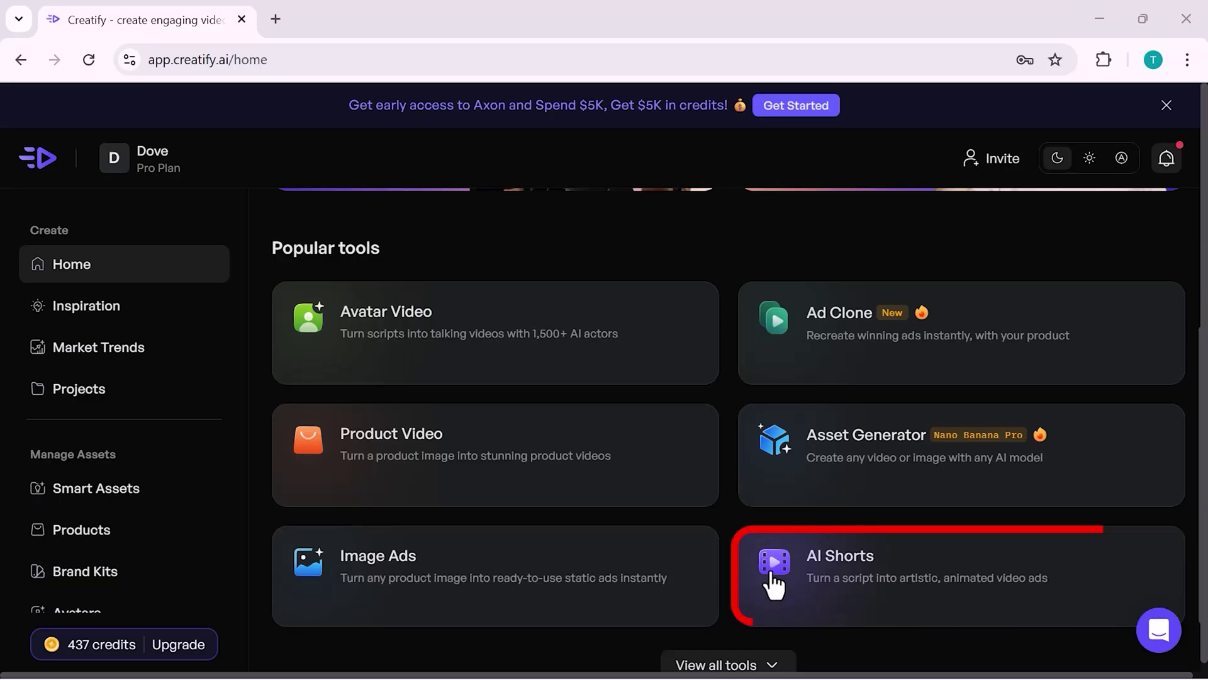
scroll(426, 553, "up", 4)
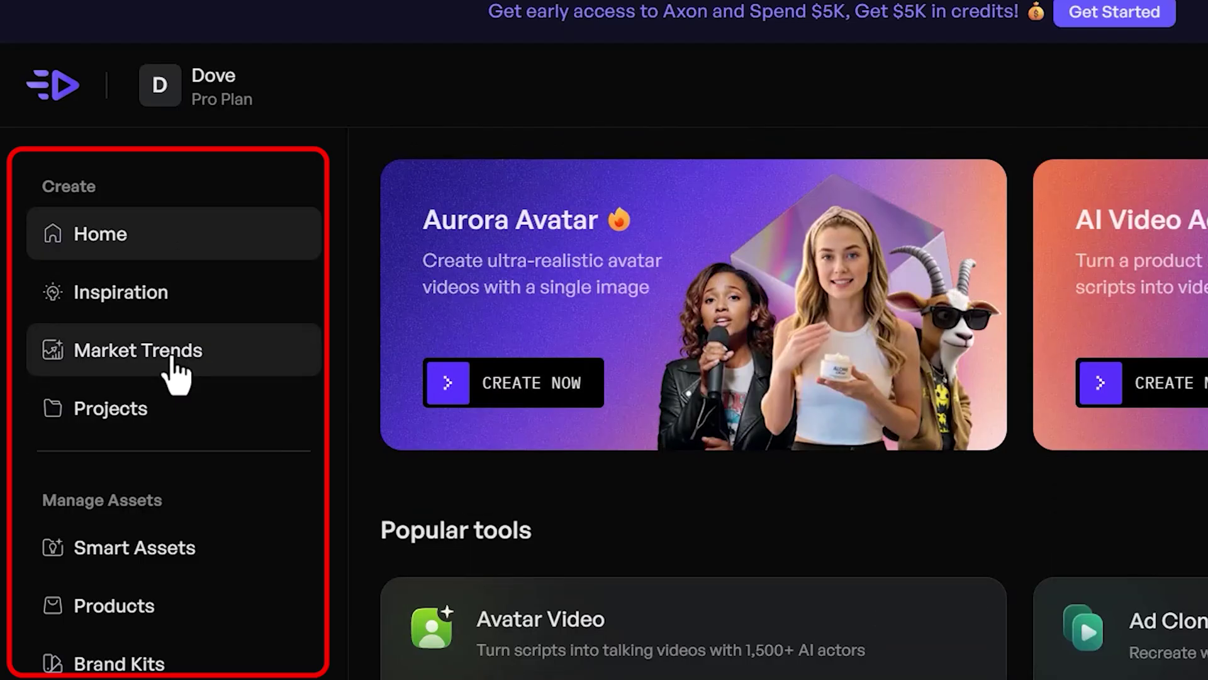
scroll(186, 508, "down", 2)
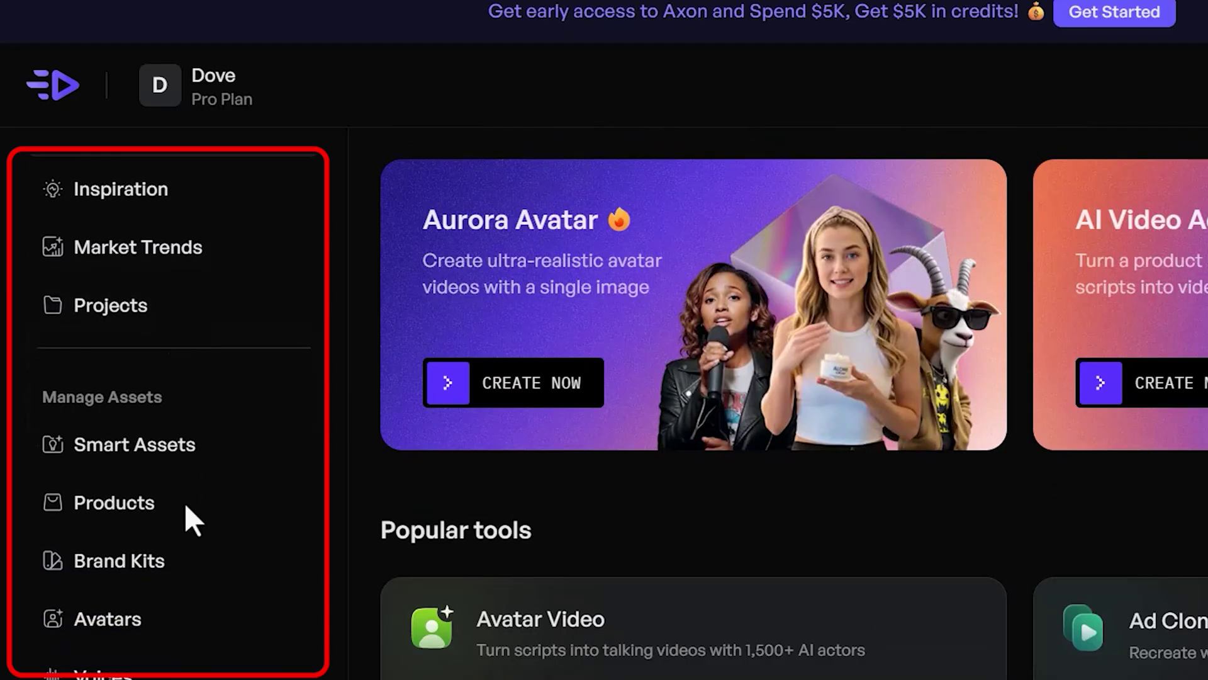
scroll(184, 502, "down", 2)
scroll(184, 502, "up", 4)
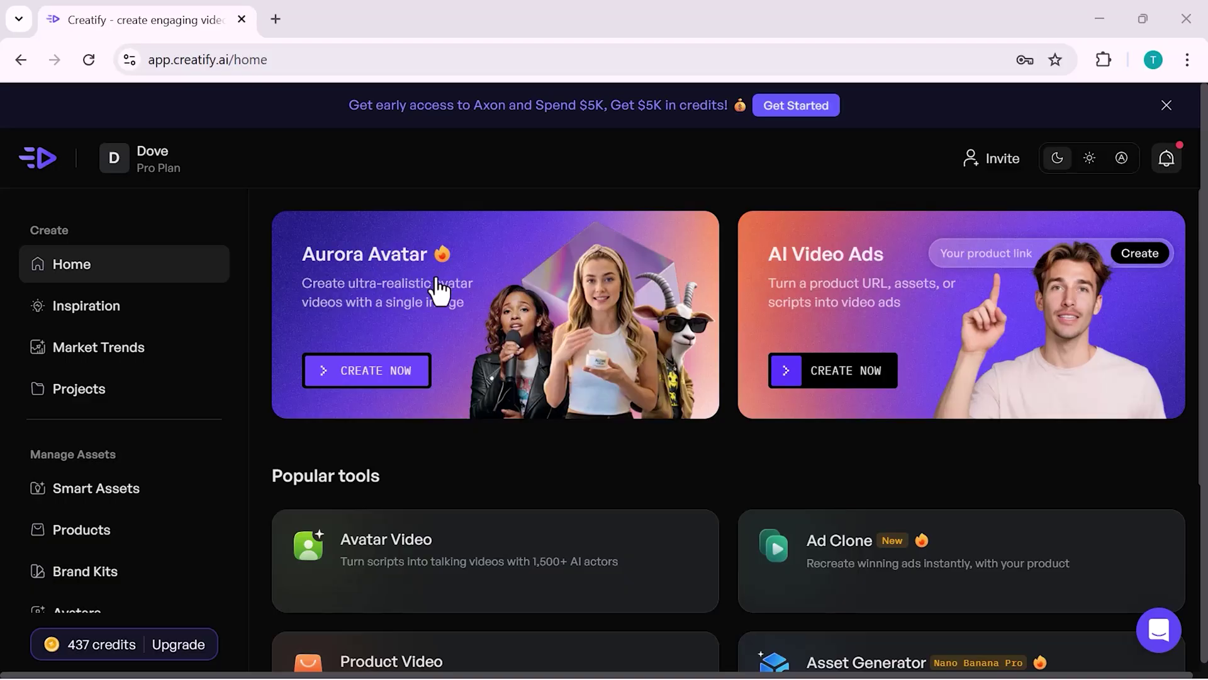
Start a new Aurora Avatar video
left_click(428, 295)
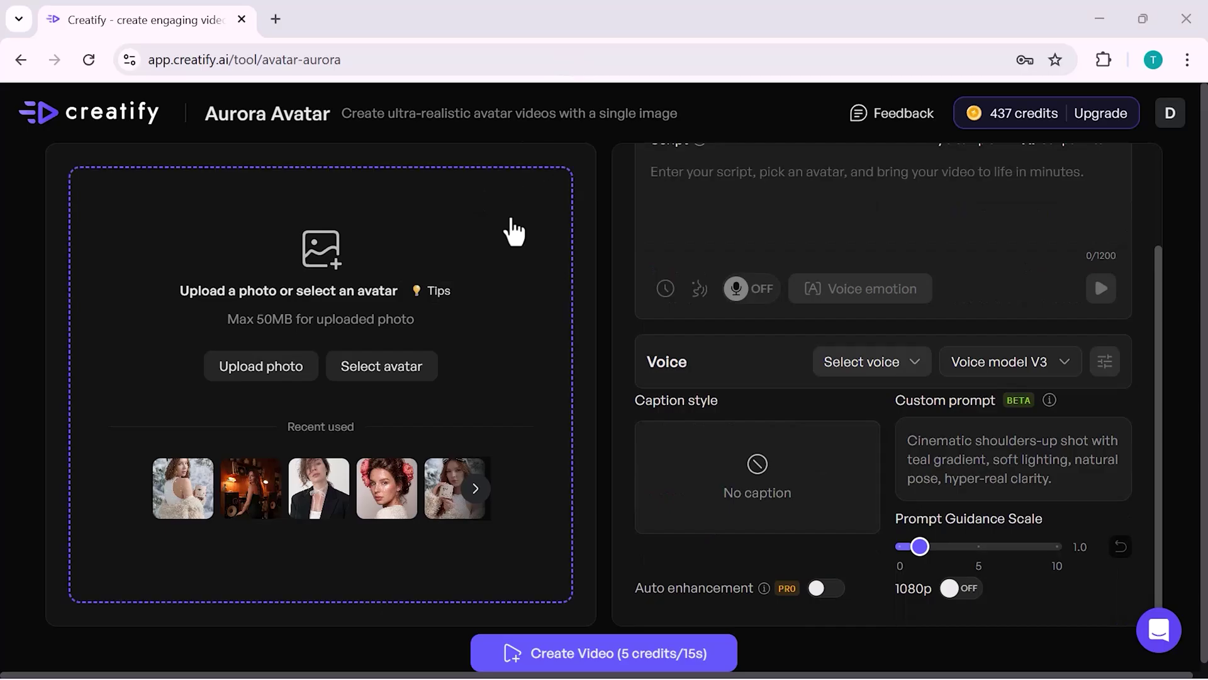
scroll(682, 202, "up", 2)
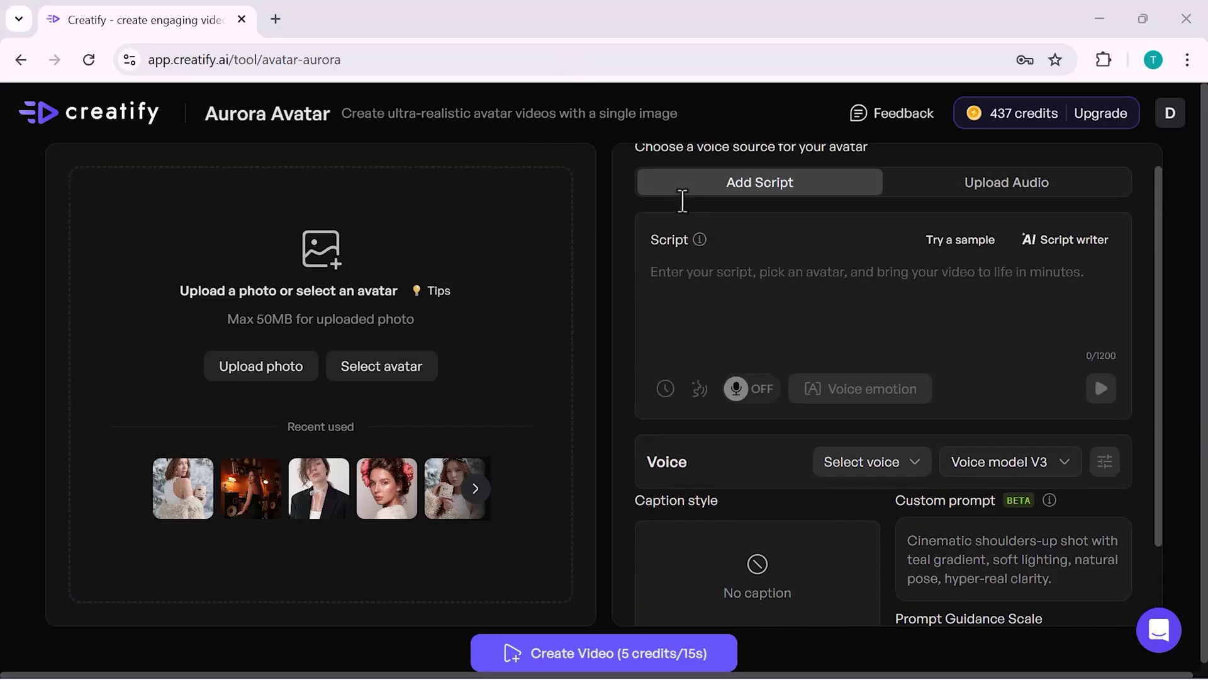
scroll(682, 200, "up", 1)
scroll(679, 198, "down", 1)
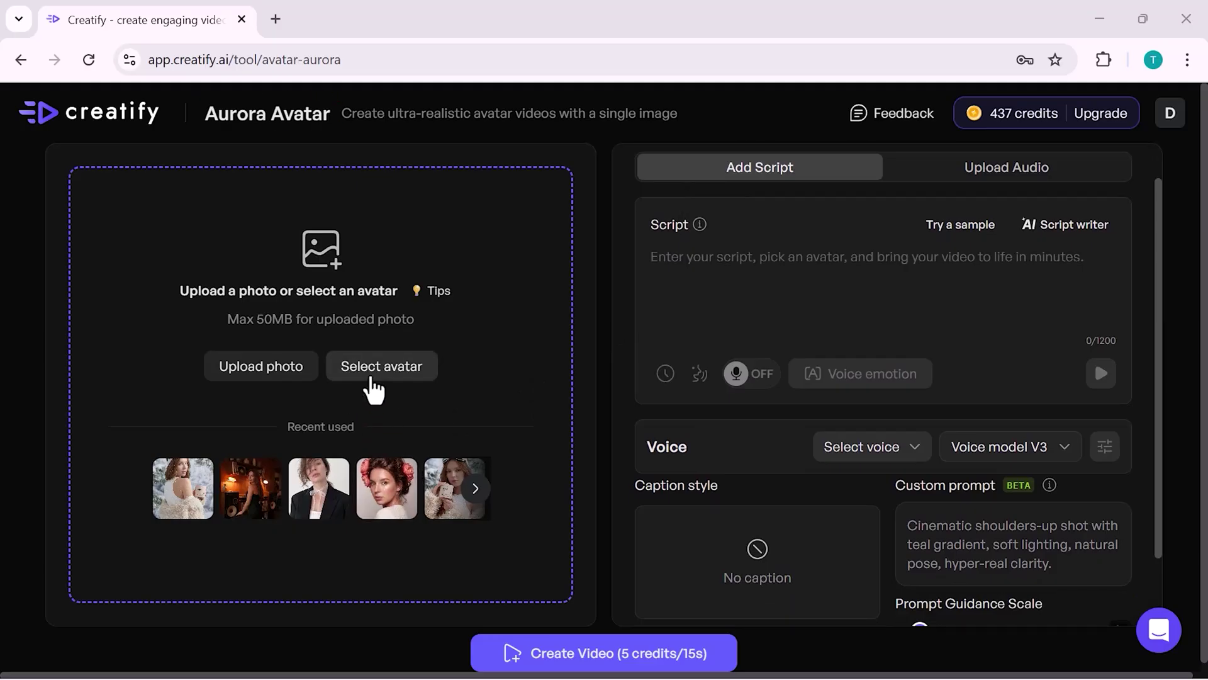
Look through the Styled avatars, then browse the Realistic Avatar presenter grid
left_click(372, 378)
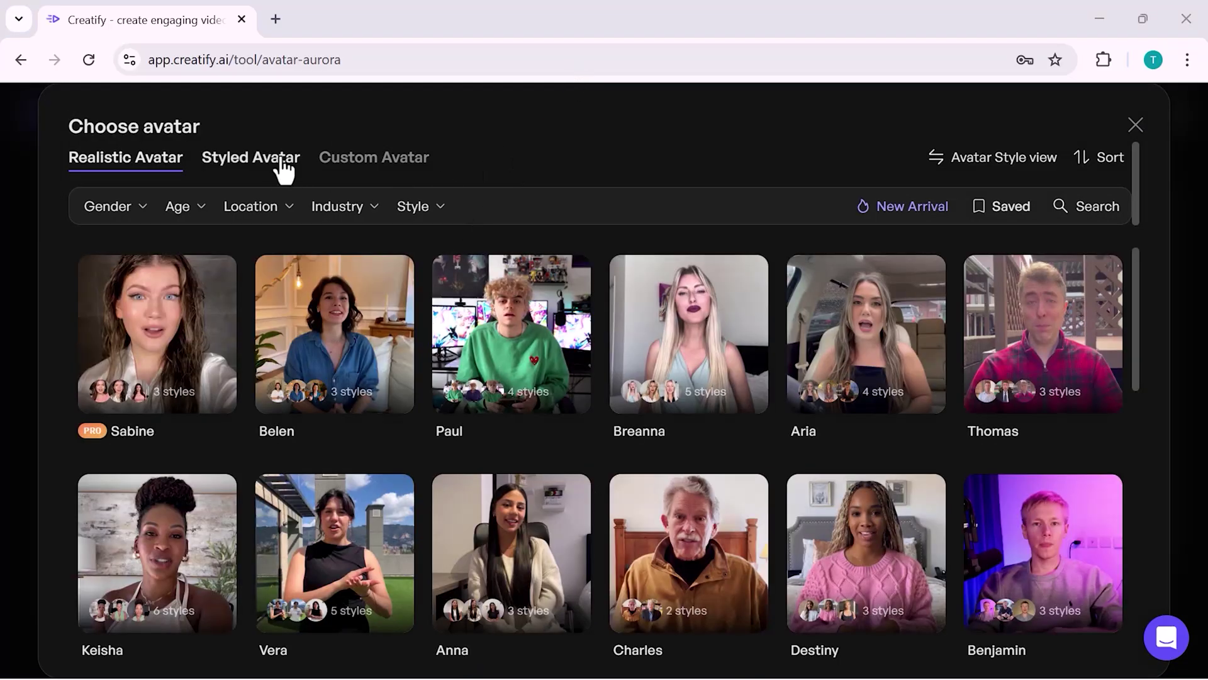
left_click(285, 169)
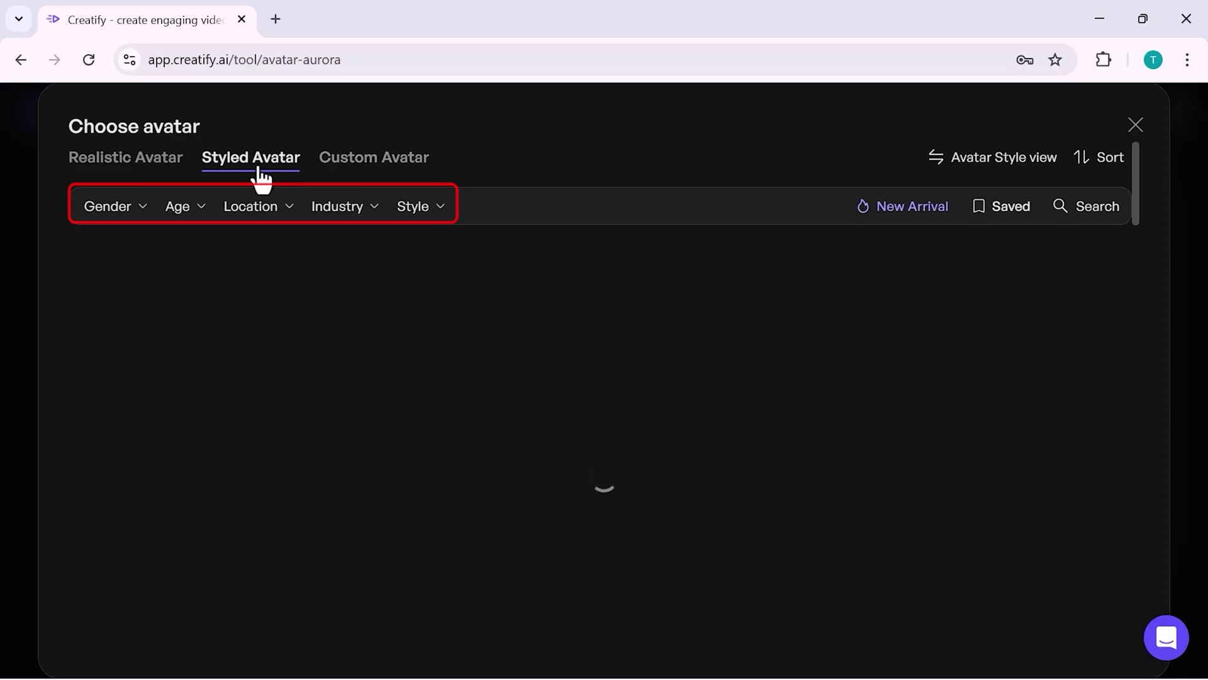
left_click(149, 179)
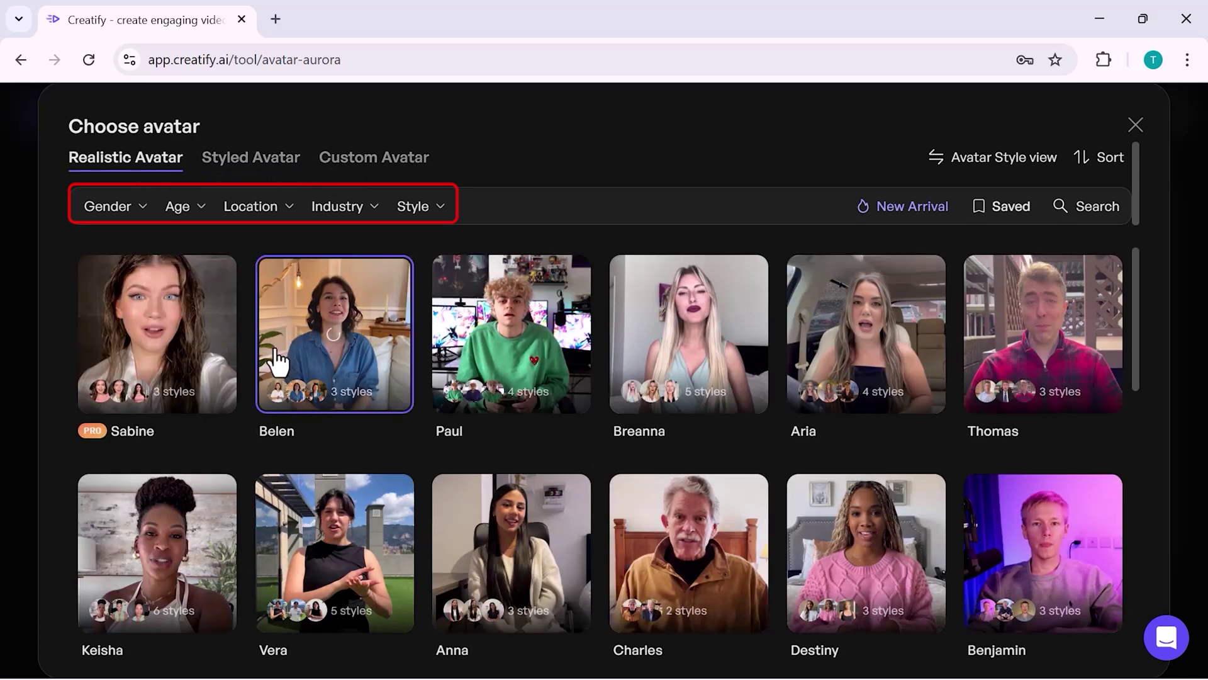
scroll(283, 350, "down", 3)
scroll(277, 362, "down", 3)
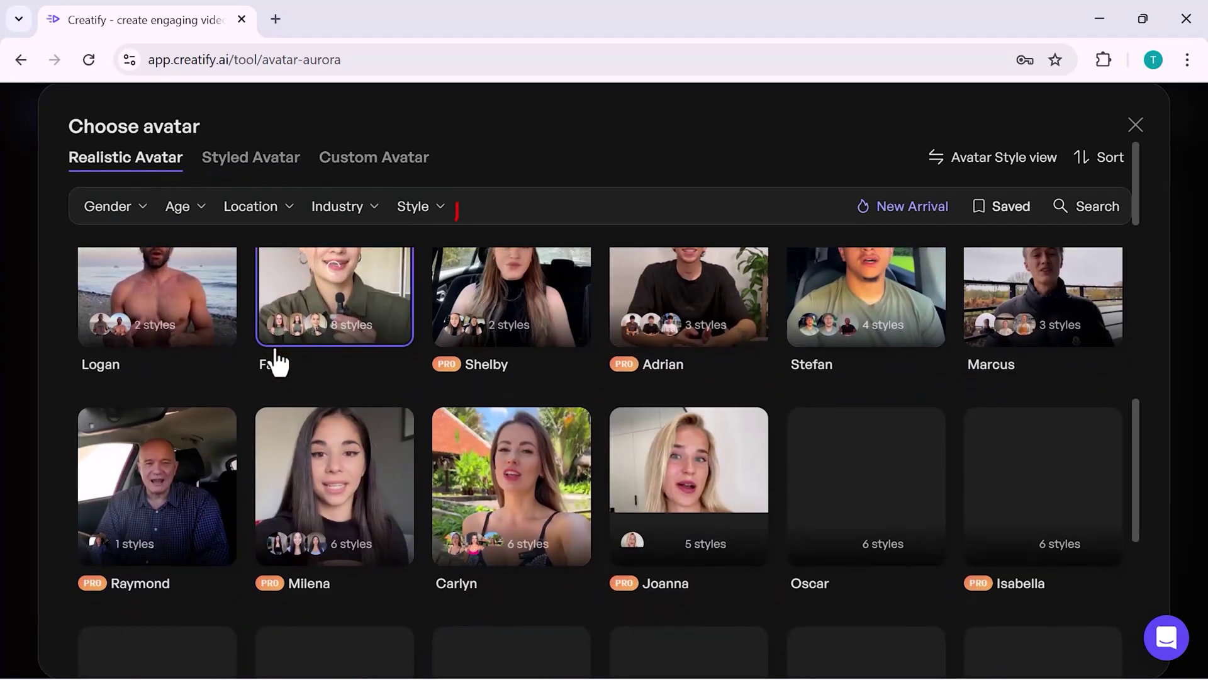
scroll(278, 362, "up", 6)
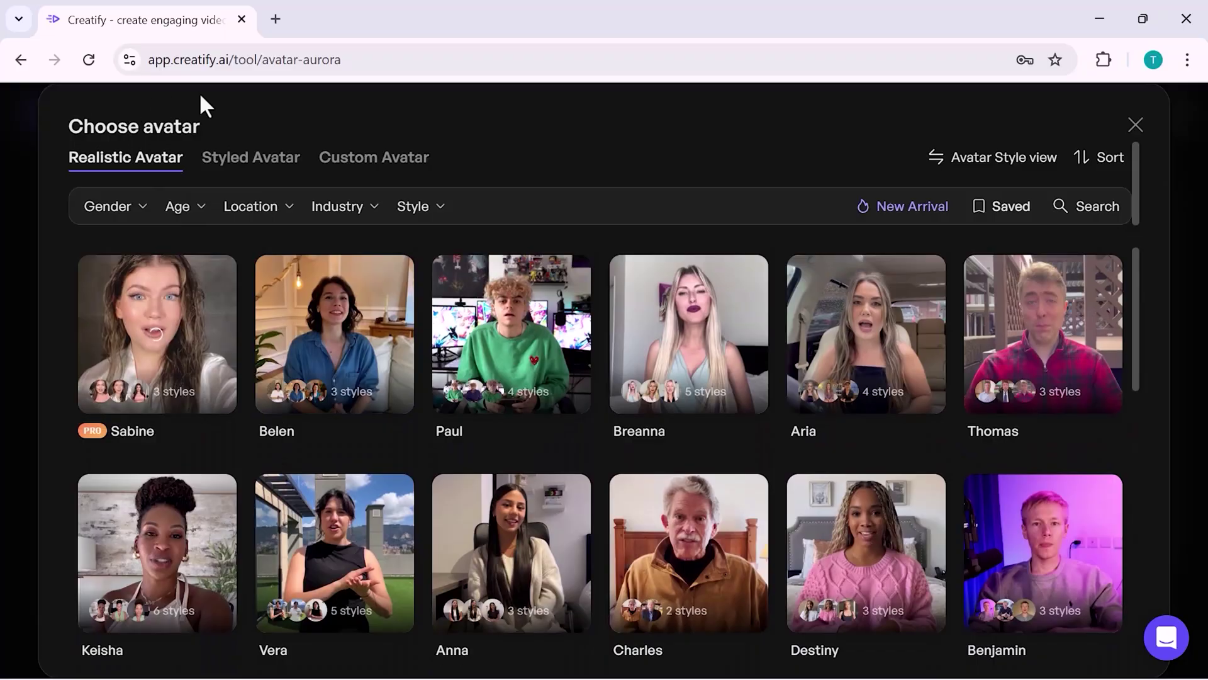
Skip the library and upload the WhatsApp portrait from Downloads as the avatar image
key("Escape")
left_click(275, 380)
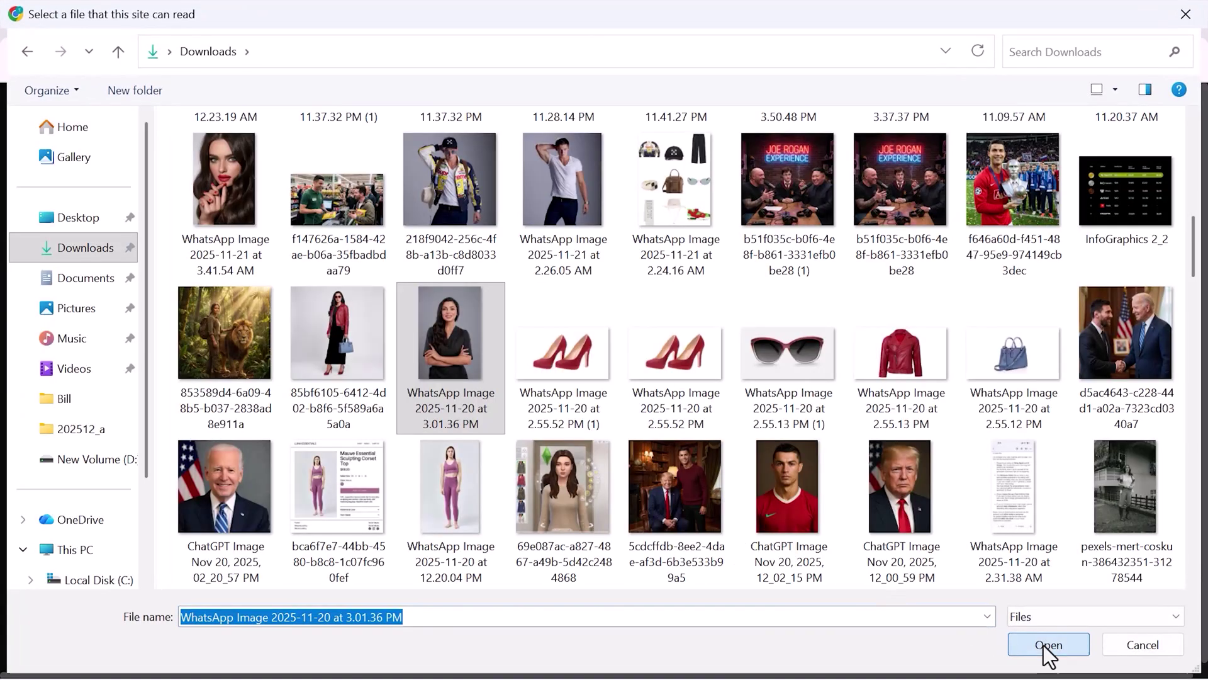
left_click(1045, 645)
left_click_drag(765, 492, 648, 436)
left_click(582, 371)
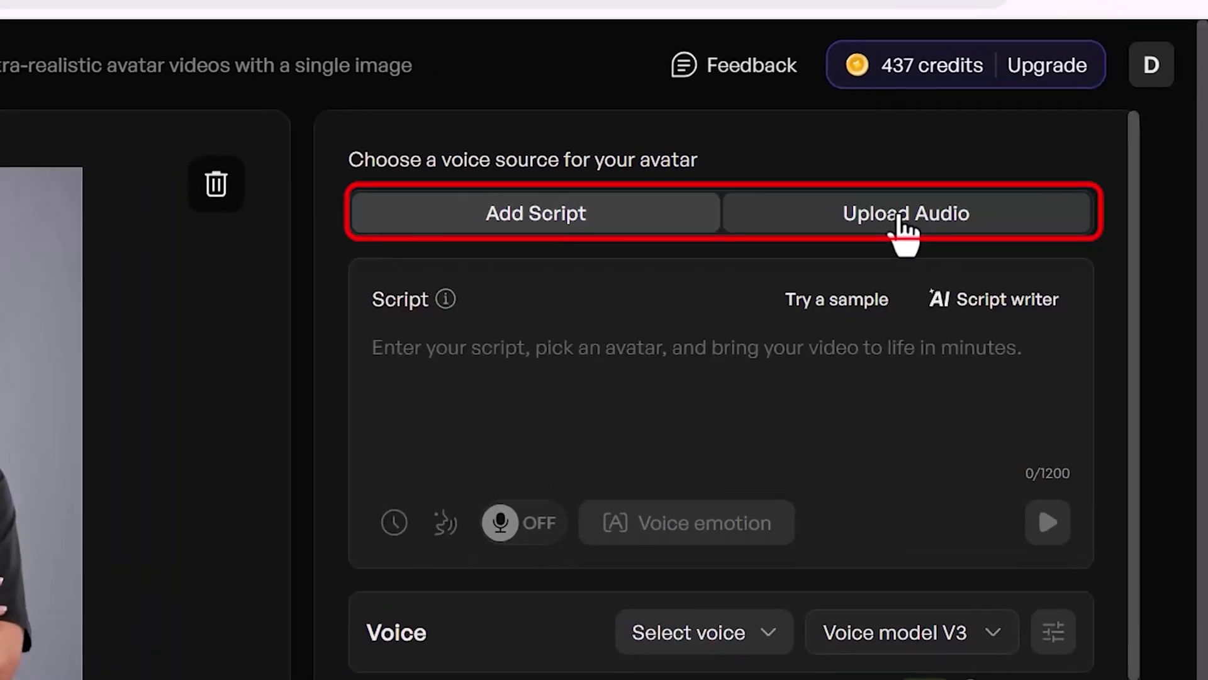
Paste the 201-character product-review prompt into the script and bring up the voice library
left_click(904, 228)
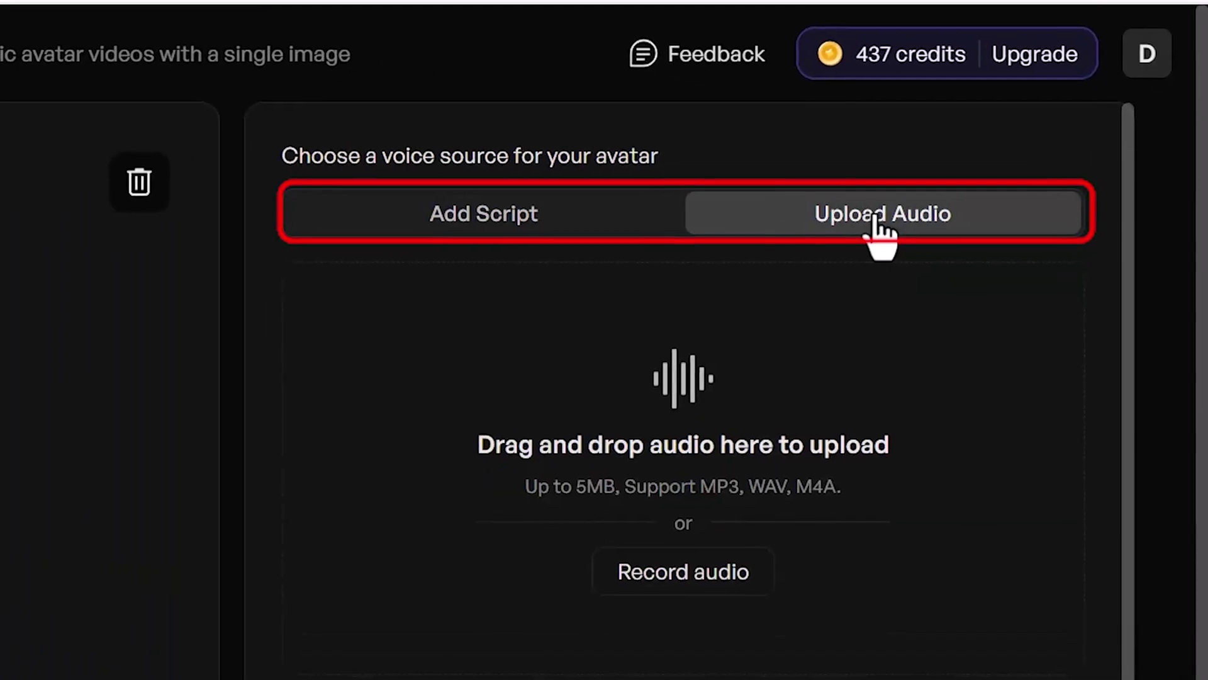
left_click(646, 217)
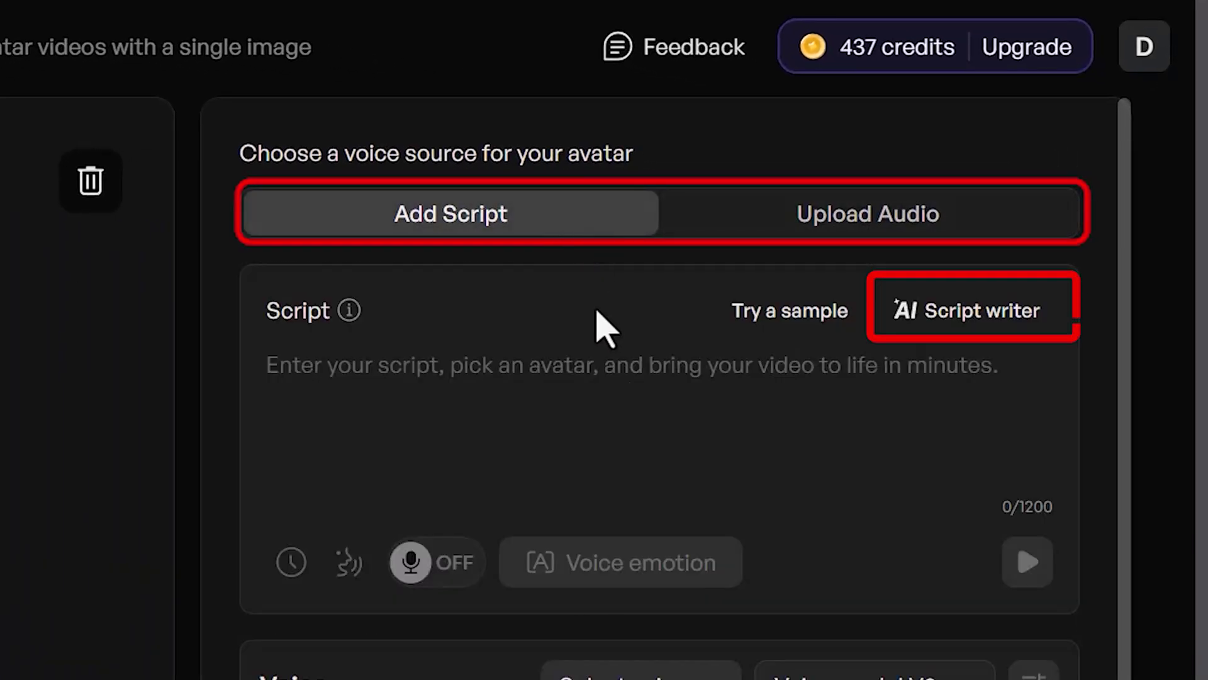
left_click(526, 376)
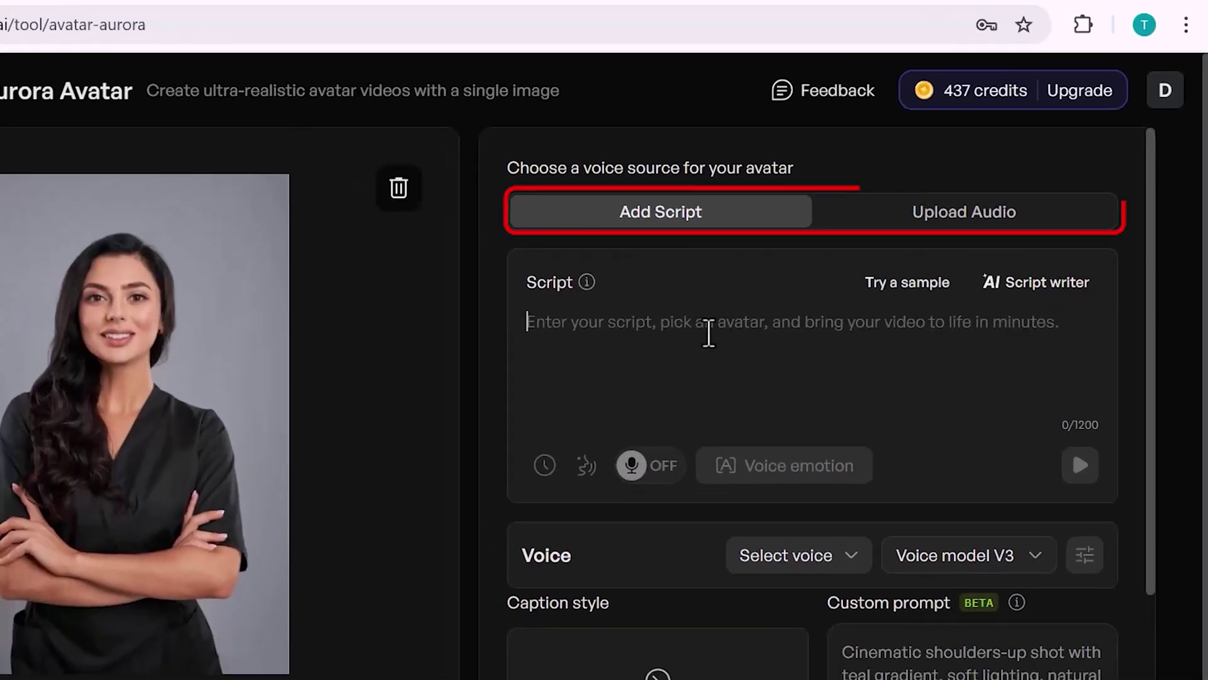
type("Act as a professional product reviewer and content creator.Write a clear, engaging, and honest review of [Product Name] Start with a brief introduction explaining what the product is and who it is for.")
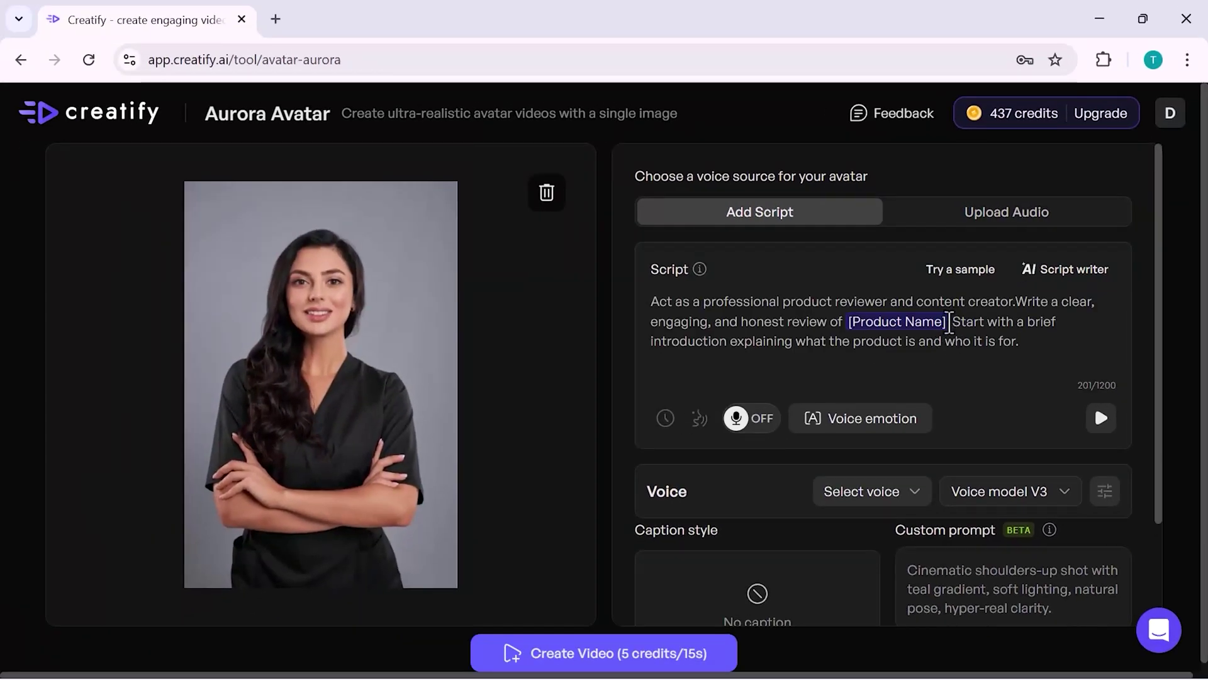
left_click_drag(949, 322, 857, 340)
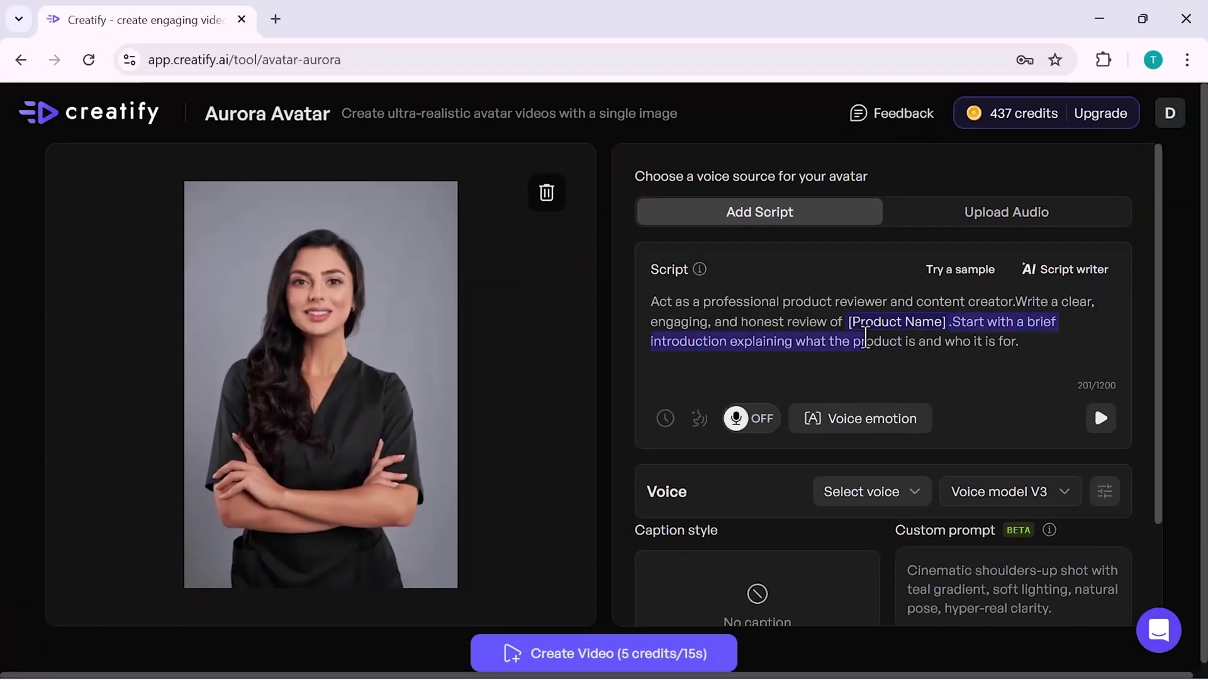
left_click(865, 337)
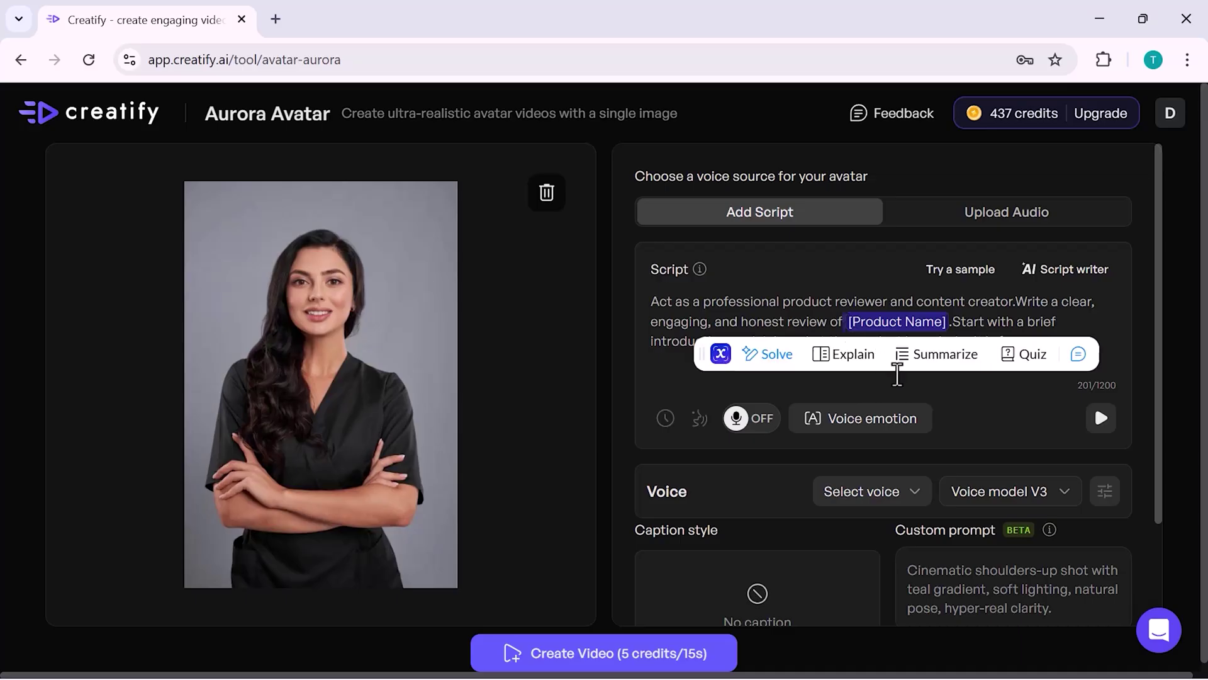
left_click(917, 412)
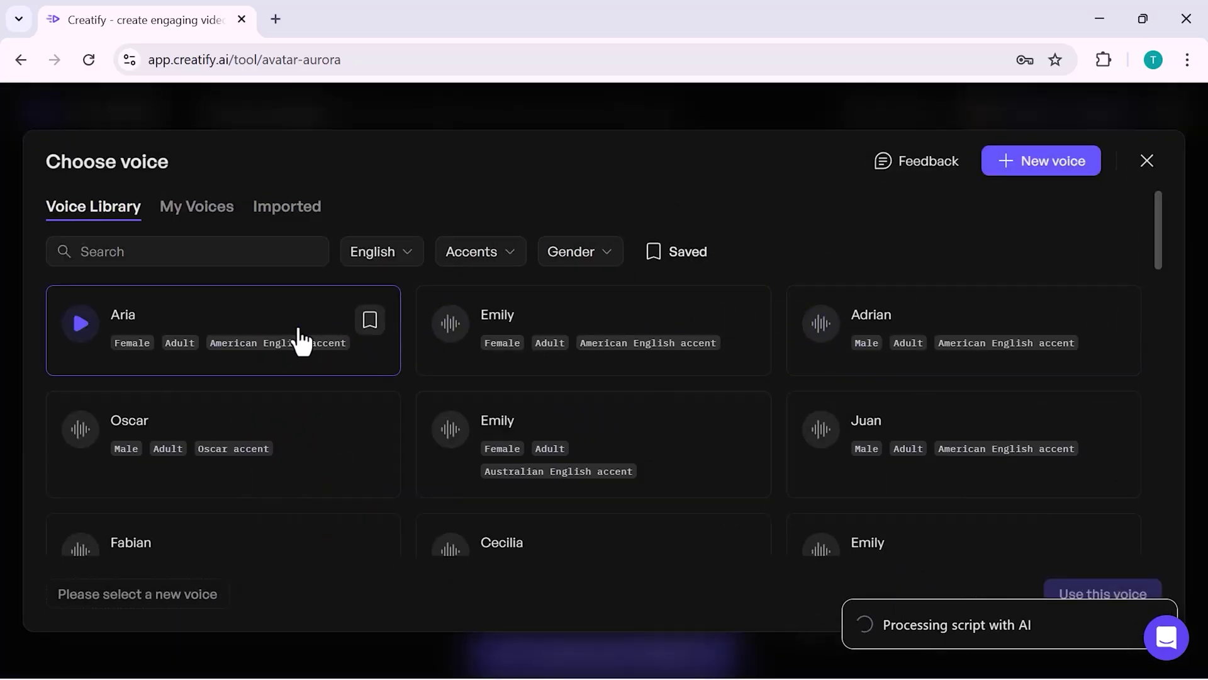
Choose the Aria voice and auto-add emotion tags such as [cheerfully] and [slows down]
left_click(81, 325)
scroll(260, 330, "down", 3)
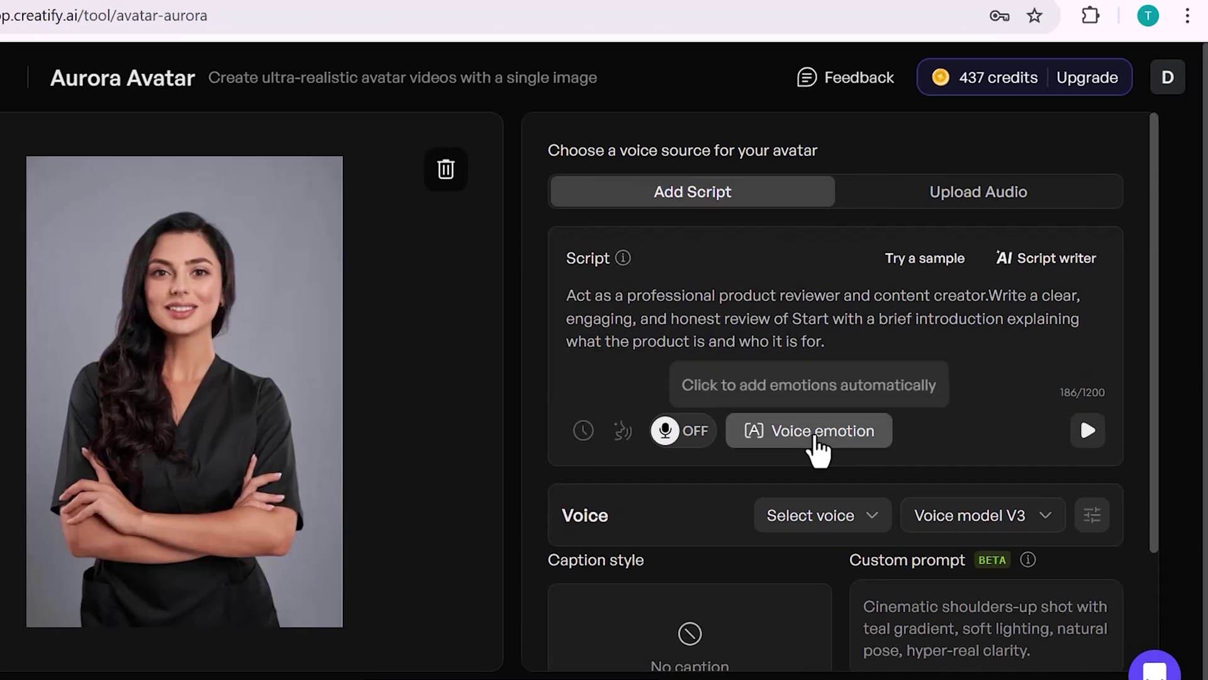
left_click(867, 421)
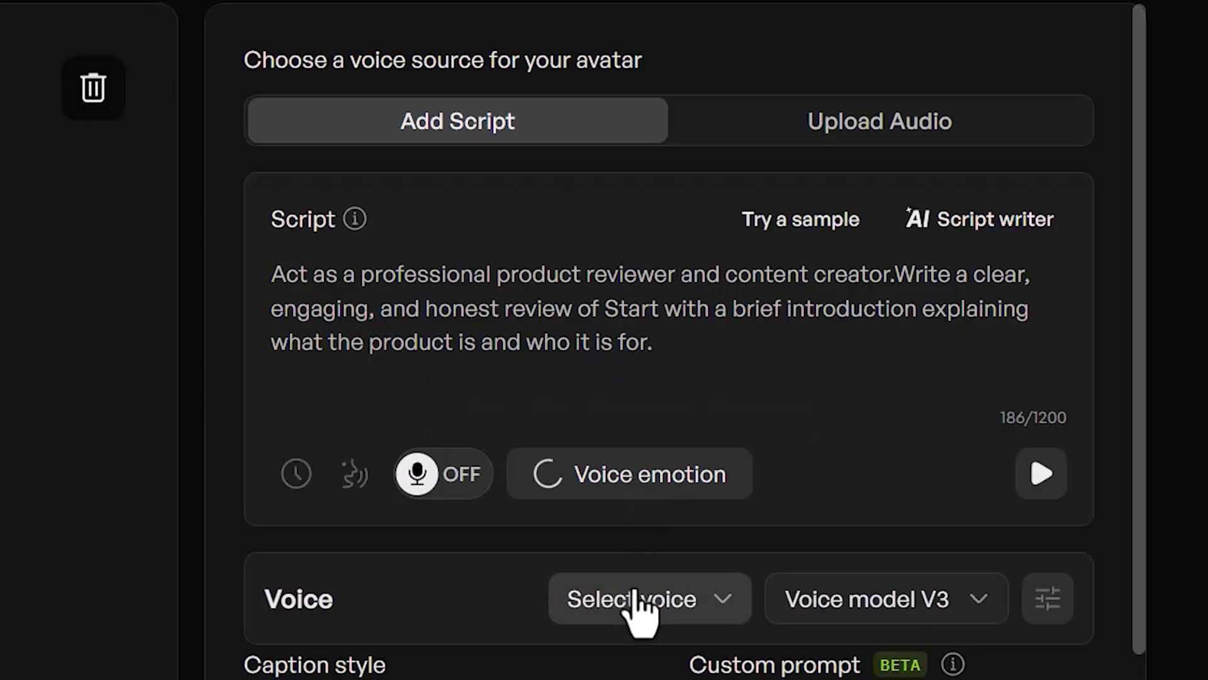
Confirm Voice model V3 is selected for the narration
scroll(646, 456, "down", 1)
scroll(644, 444, "down", 2)
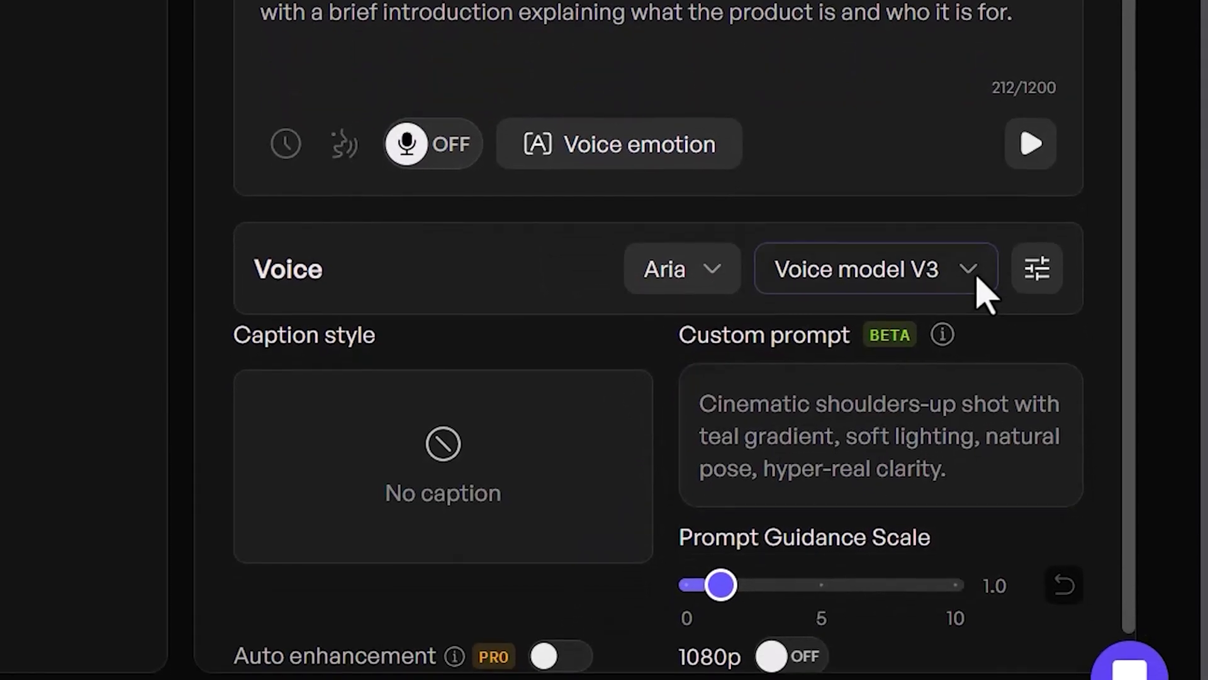
left_click(973, 333)
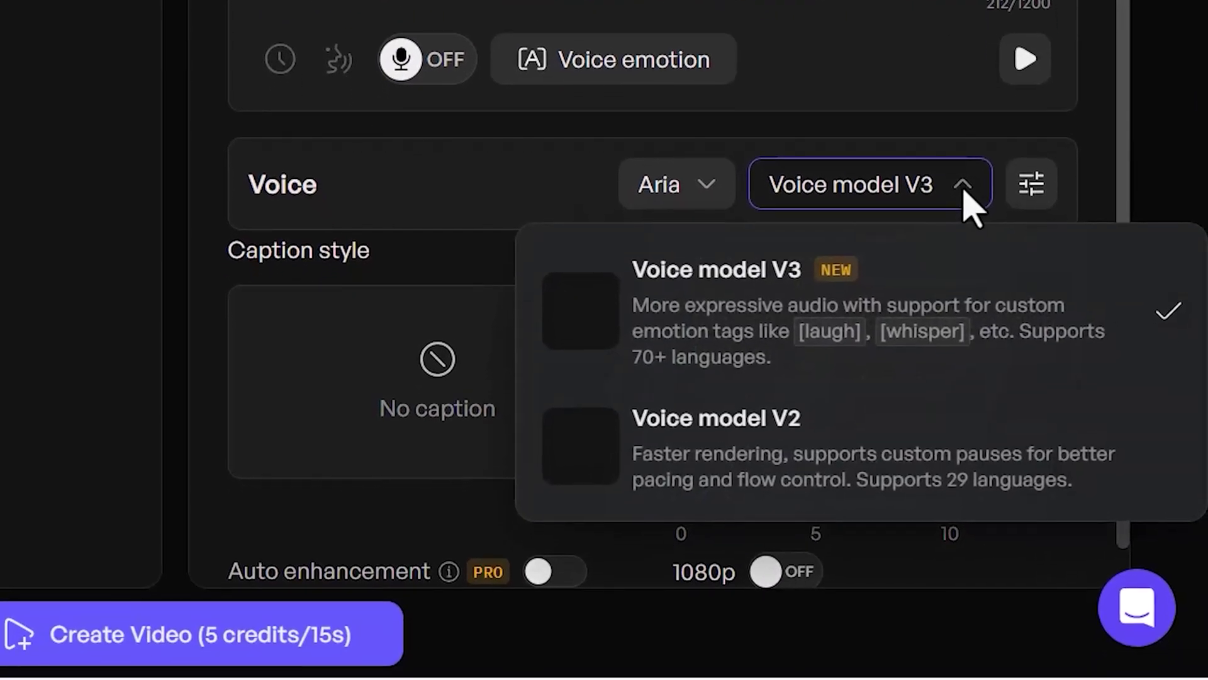
left_click(965, 192)
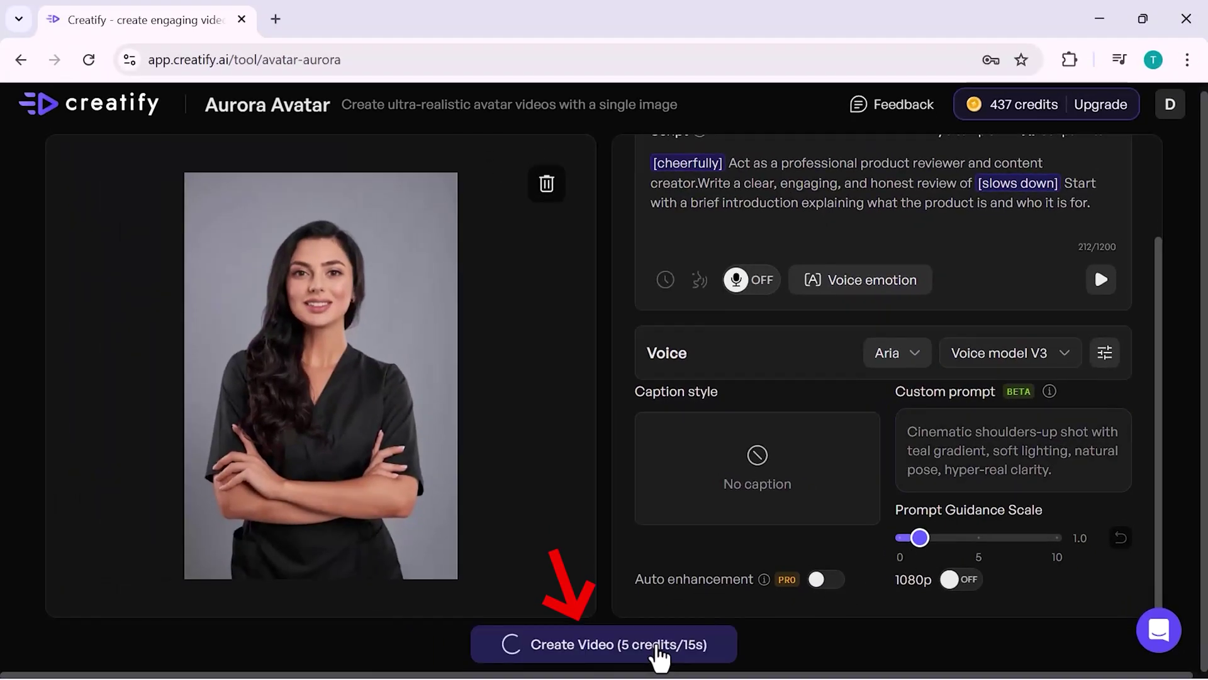
Generate the product-review video and watch the finished 14-second result from Projects
left_click(733, 654)
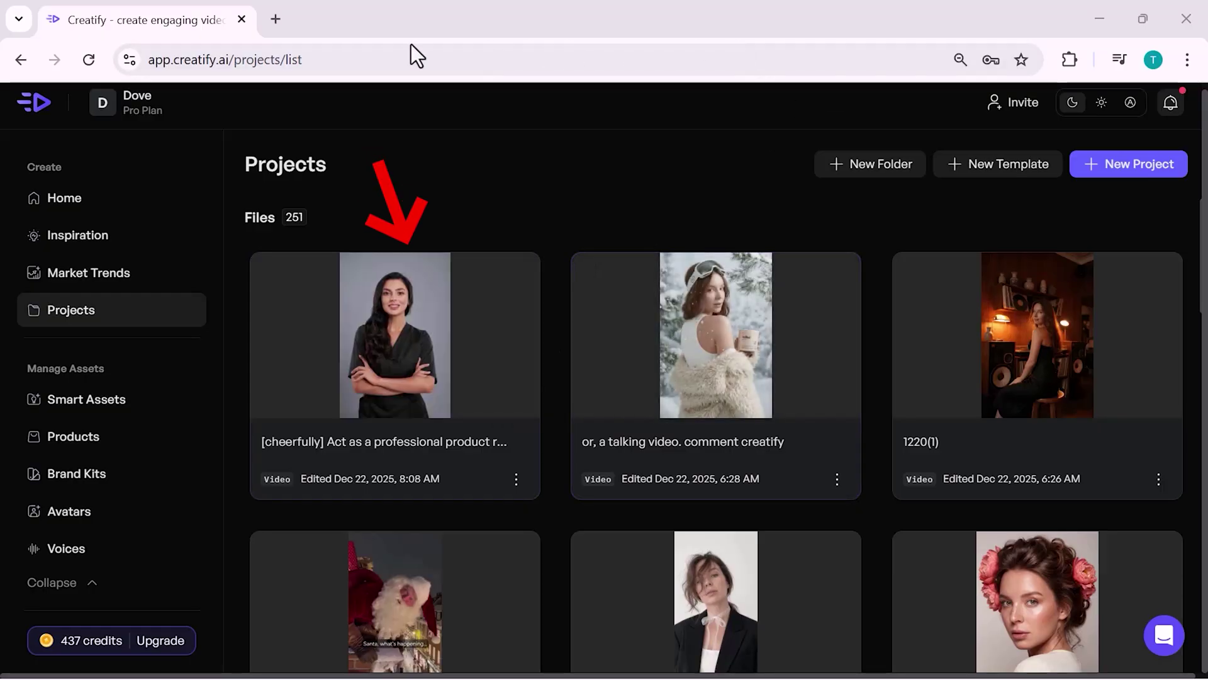
mouse_move(396, 344)
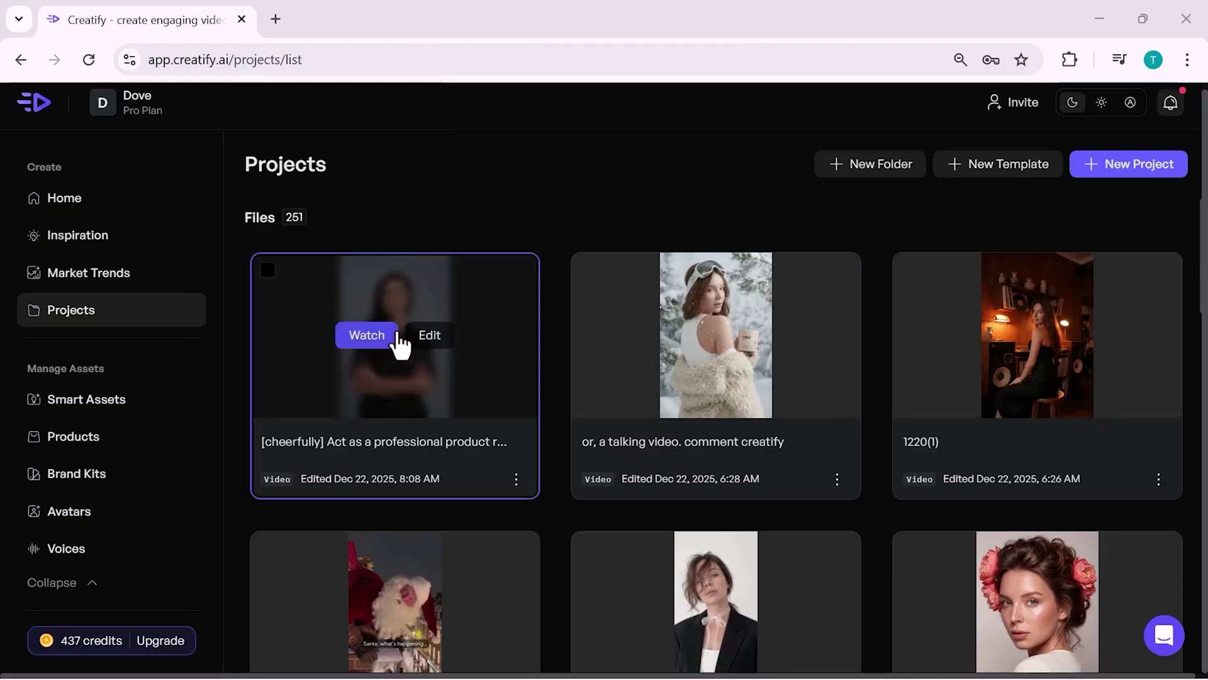
left_click(398, 377)
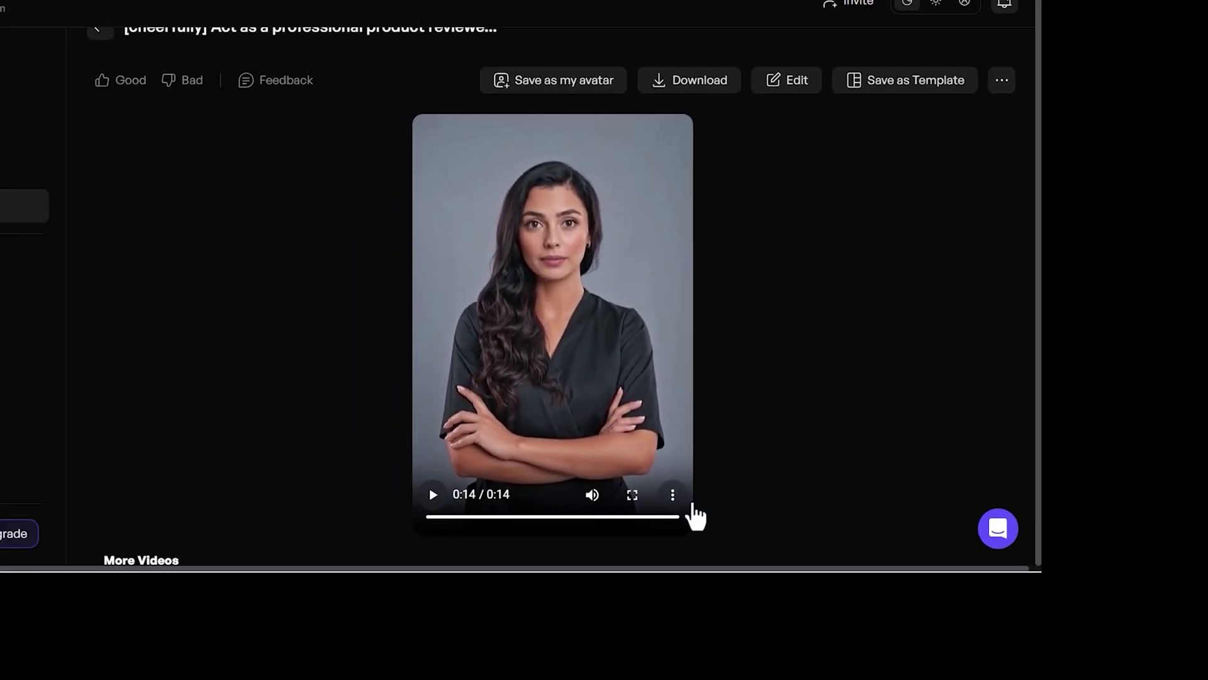
left_click(672, 496)
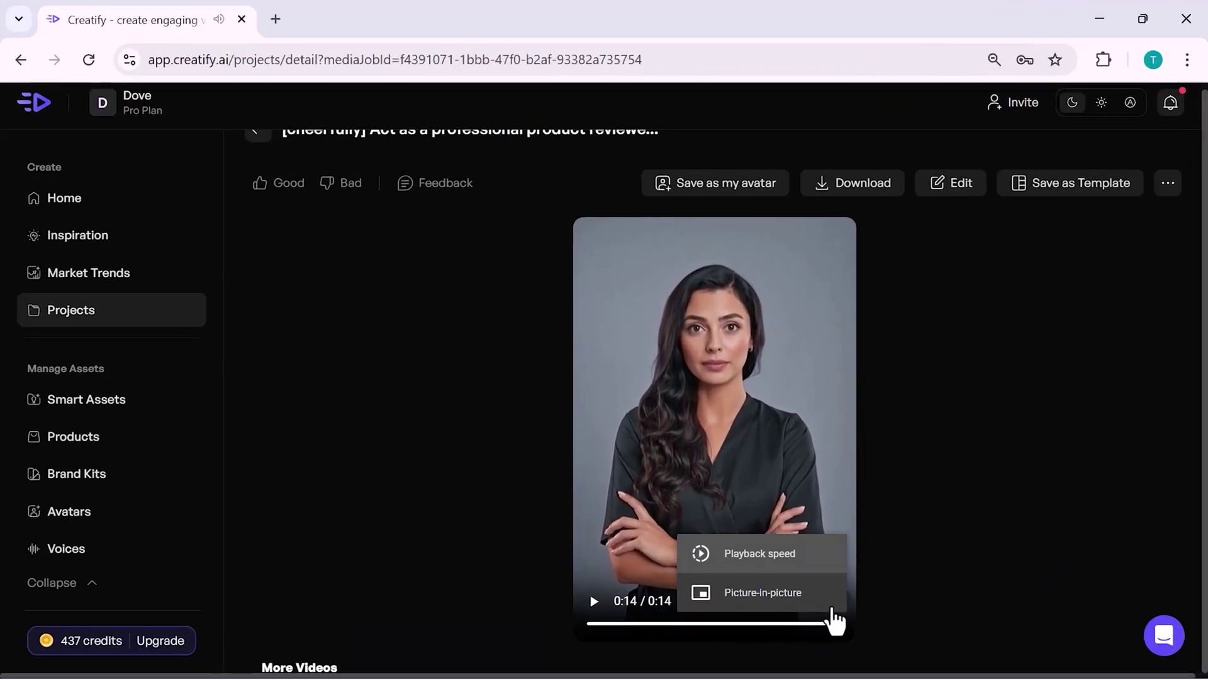
left_click(919, 406)
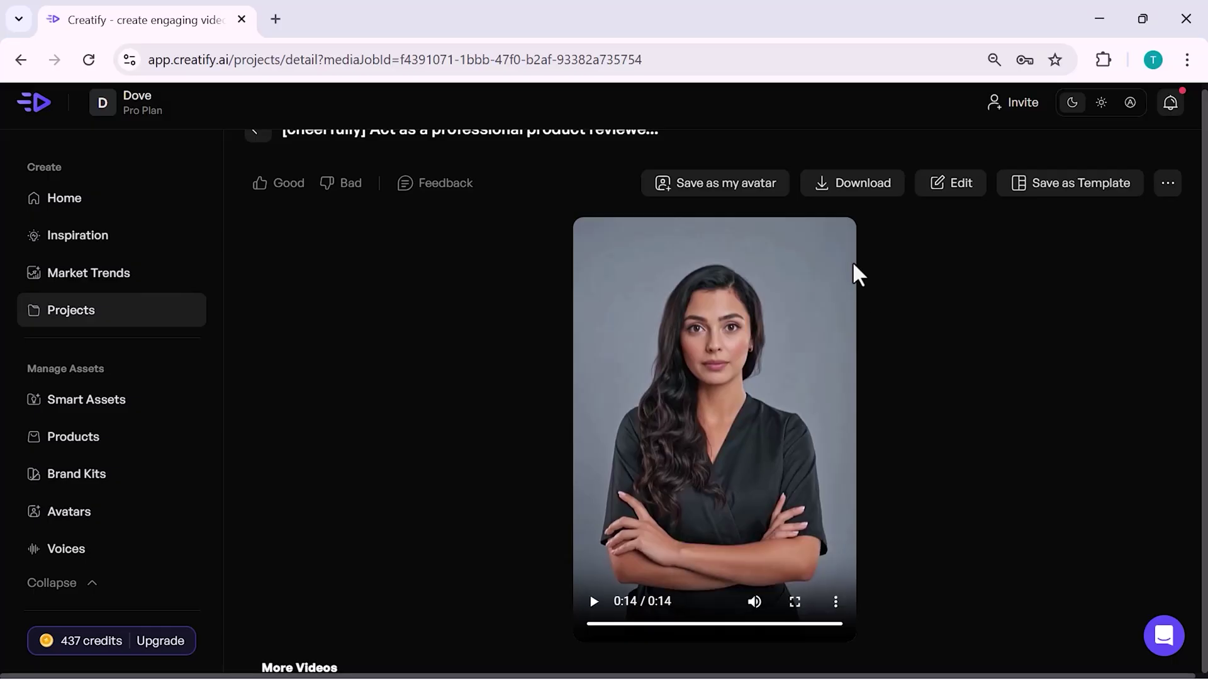
Download the review video, then start an Aurora Avatar with the perfume photo and 218-character perfume script
left_click(842, 186)
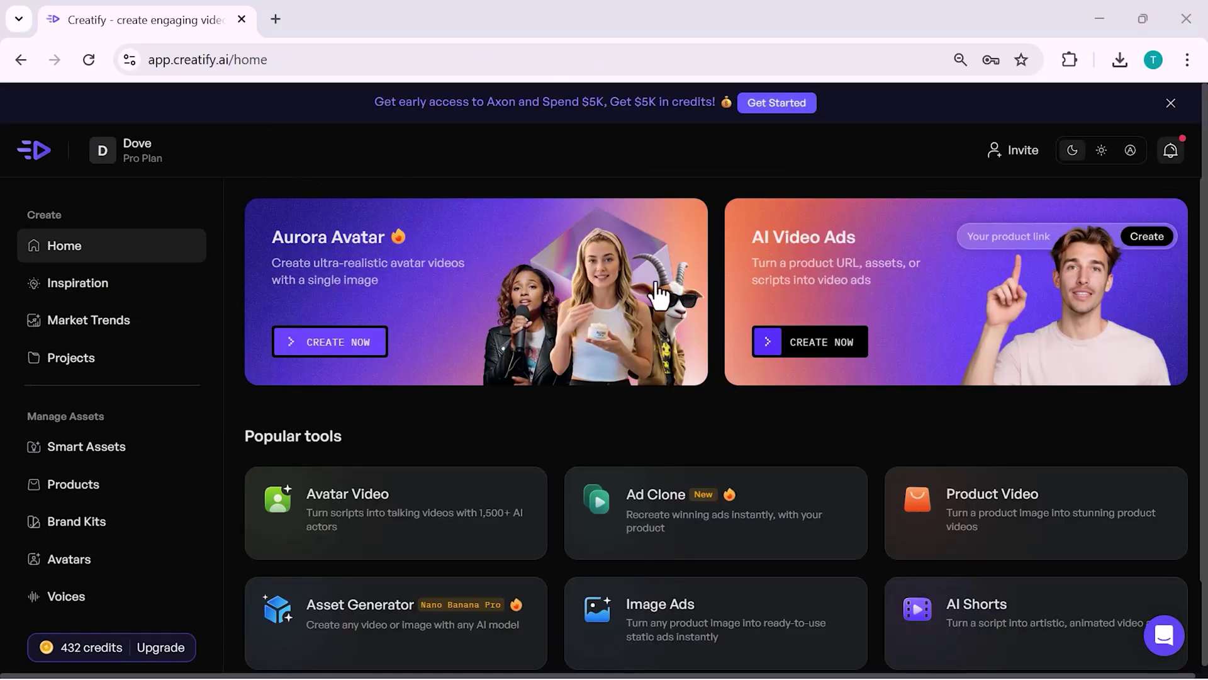
left_click(571, 283)
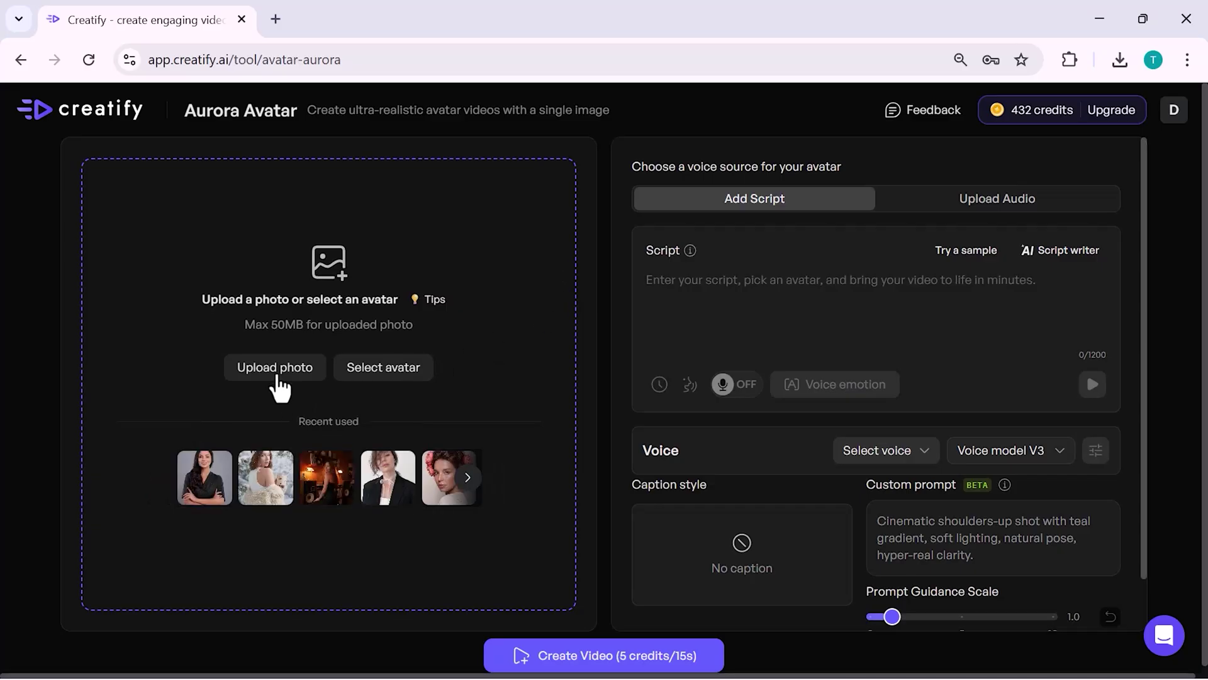
left_click(275, 366)
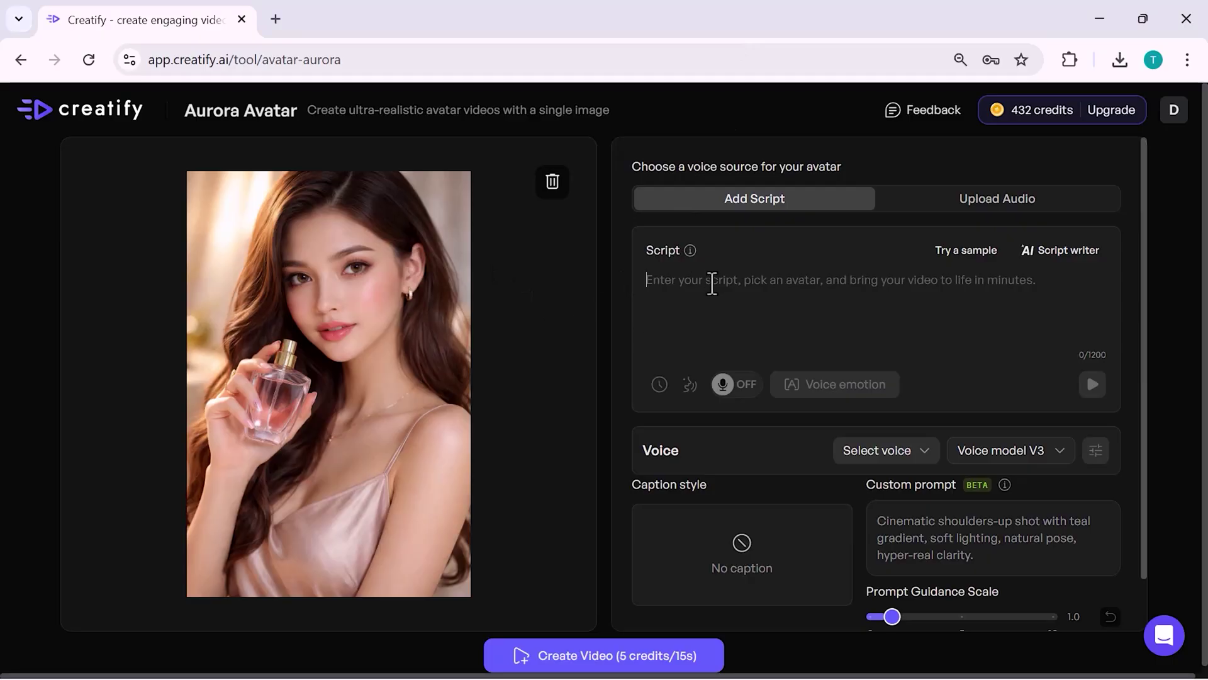
type("A luxurious and elegant perfume that embodies timeless beauty and sophistication. The crystal-clear bottle reflects purity and refinement, while the fragrance delivers a perfect balance of freshness and sensual warmth.")
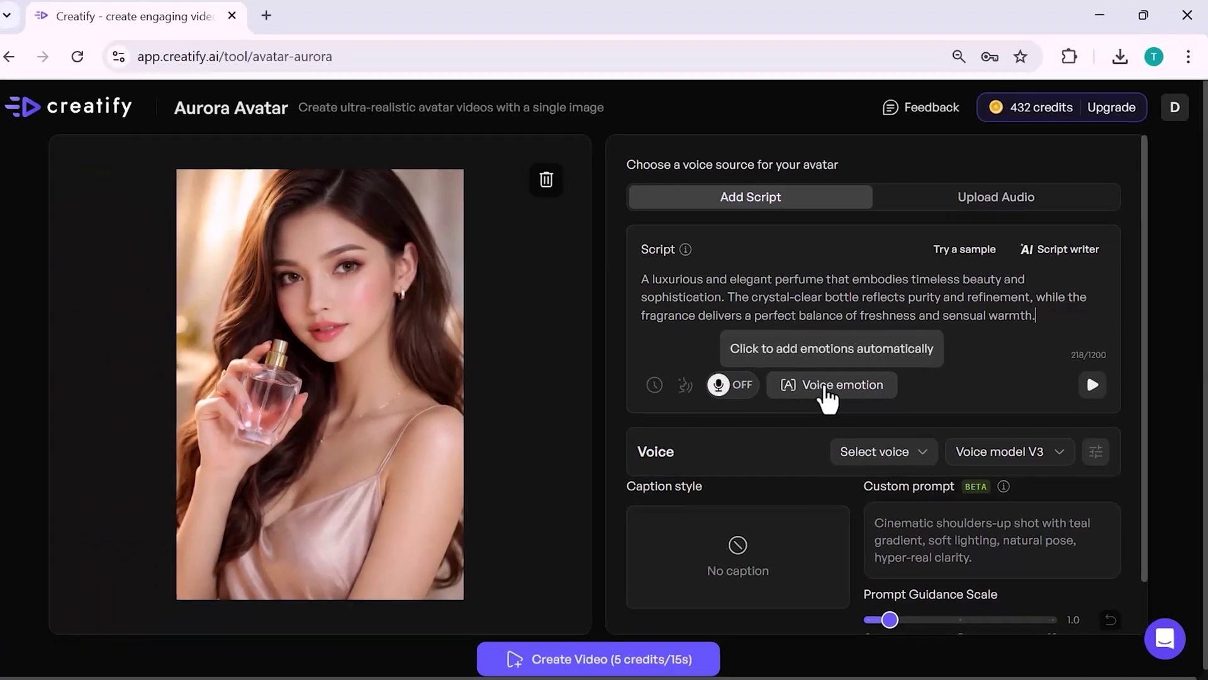
Auto-tag the perfume script's emotions, apply the Emily voice, enable 1080p, and render
left_click(827, 394)
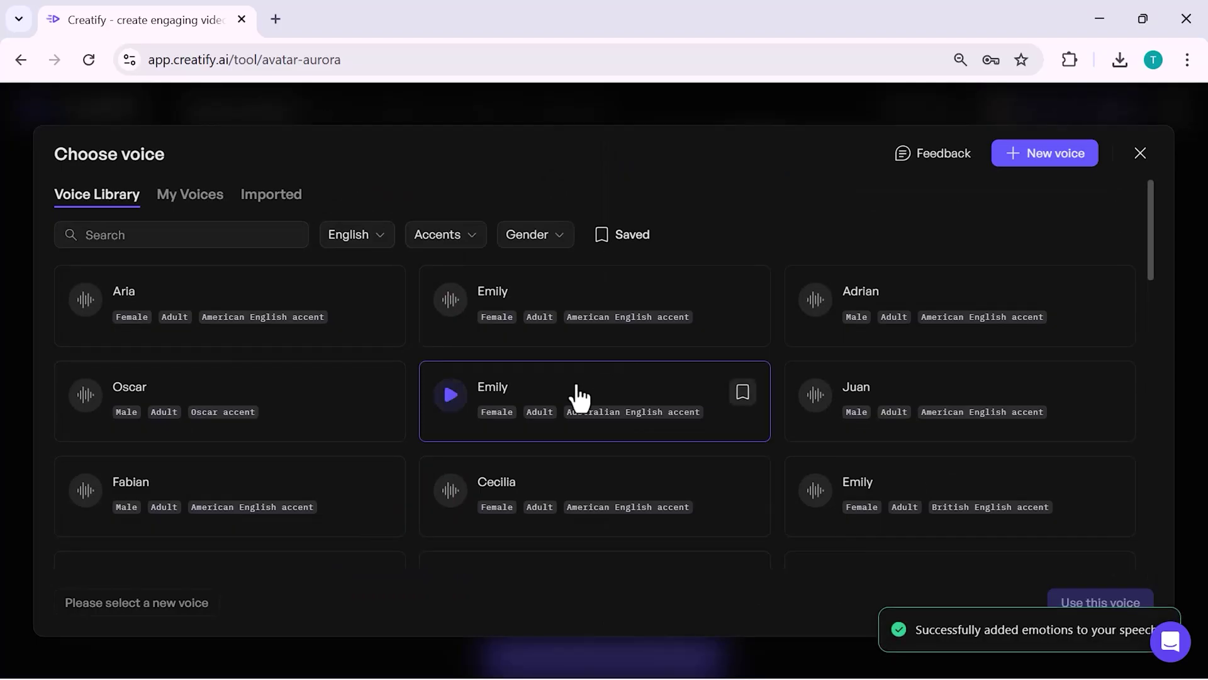
left_click(453, 315)
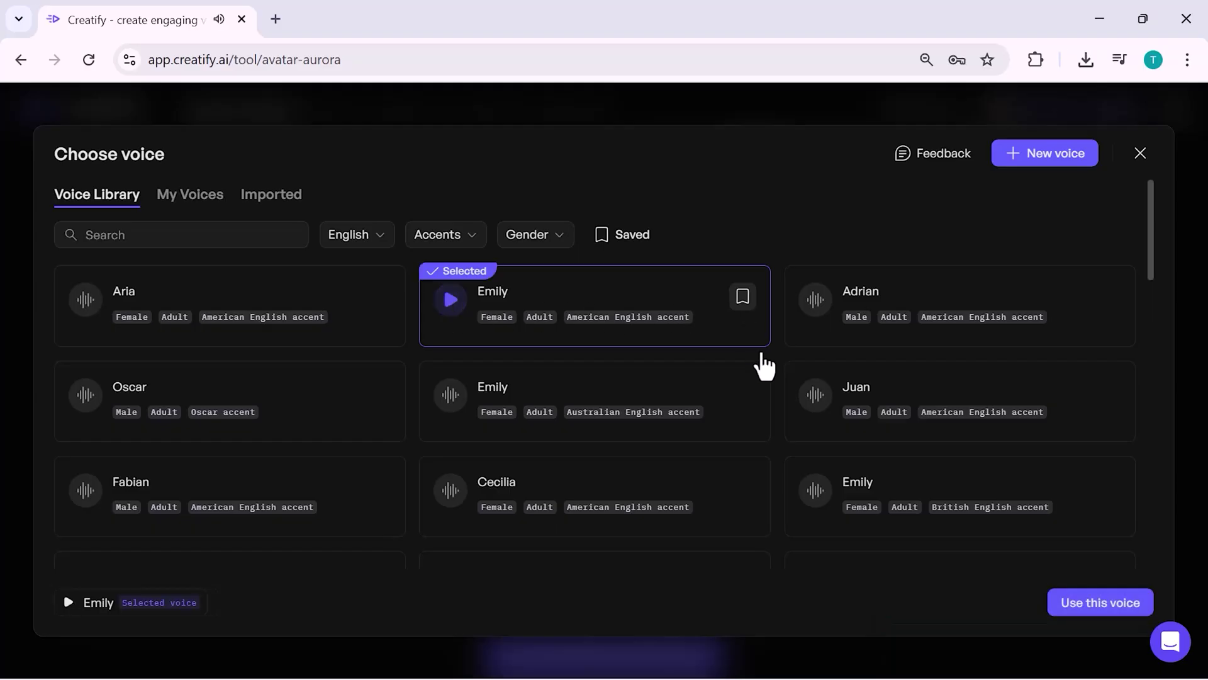
left_click(1089, 593)
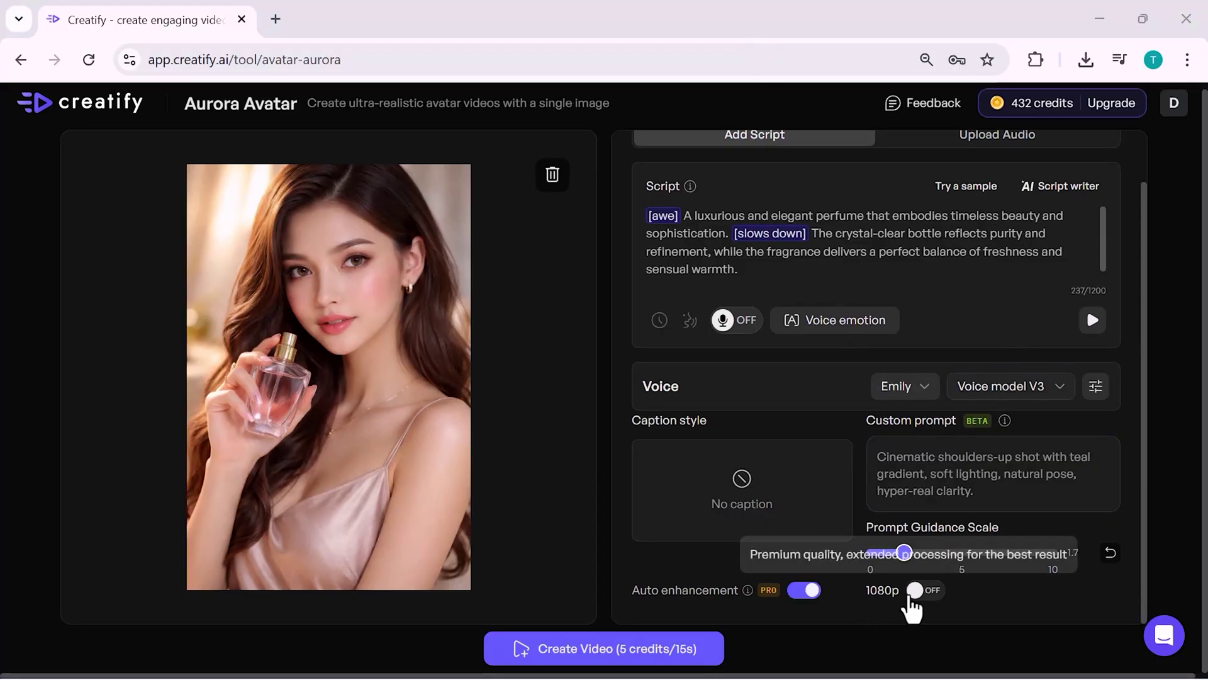
left_click(911, 596)
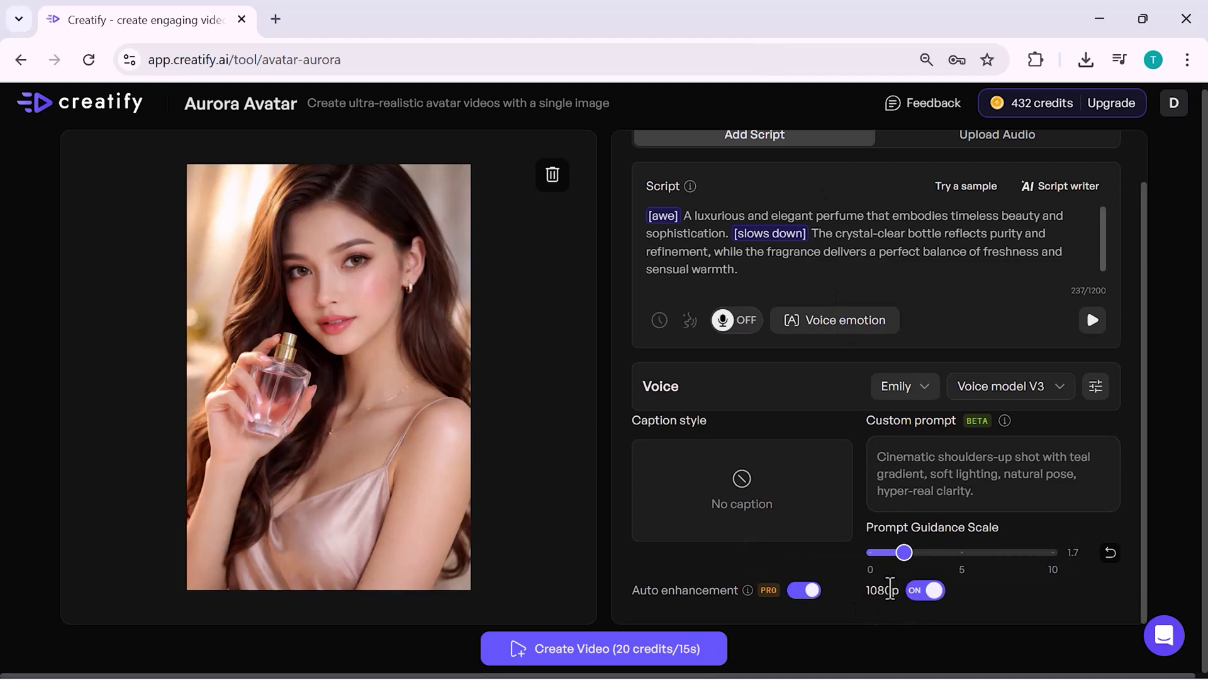
left_click(685, 660)
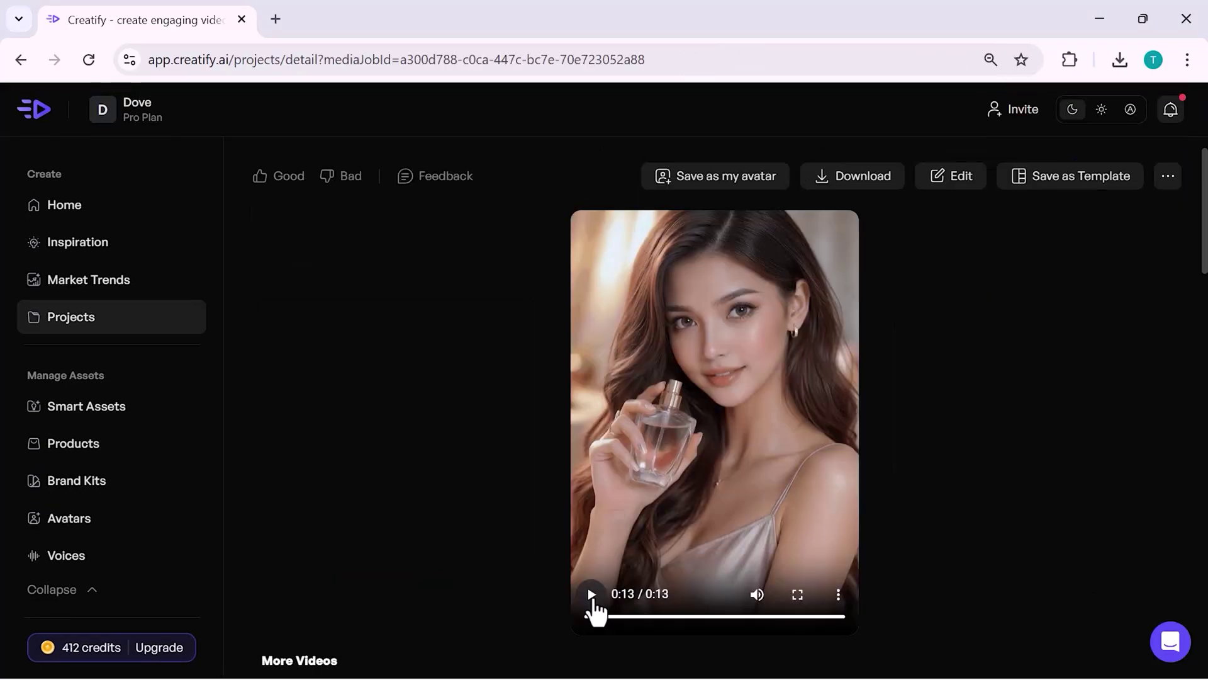
Open and play the finished 13-second perfume video, then download it
left_click(590, 598)
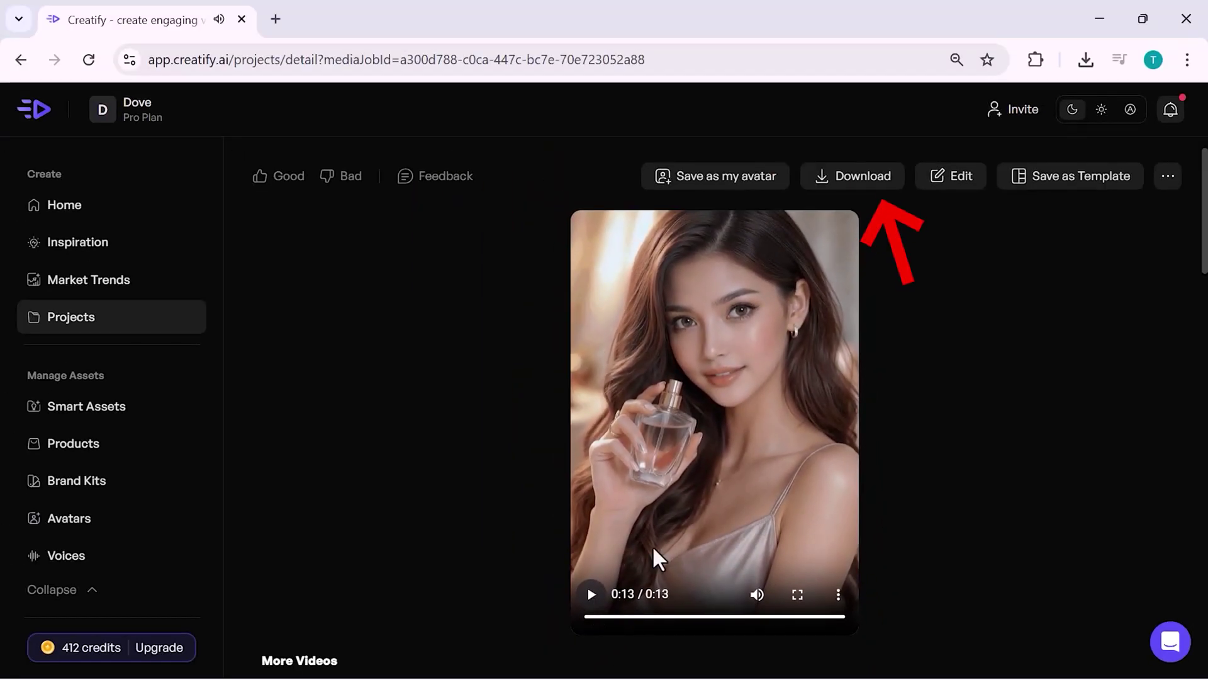
left_click(838, 596)
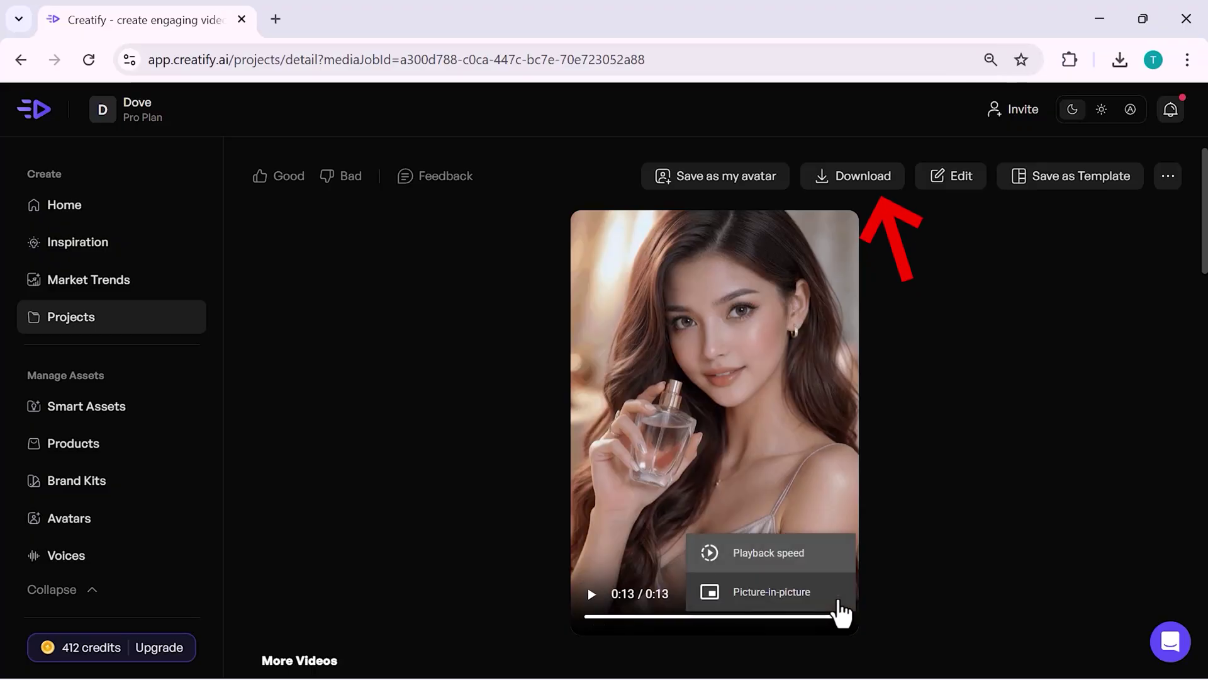
left_click(847, 186)
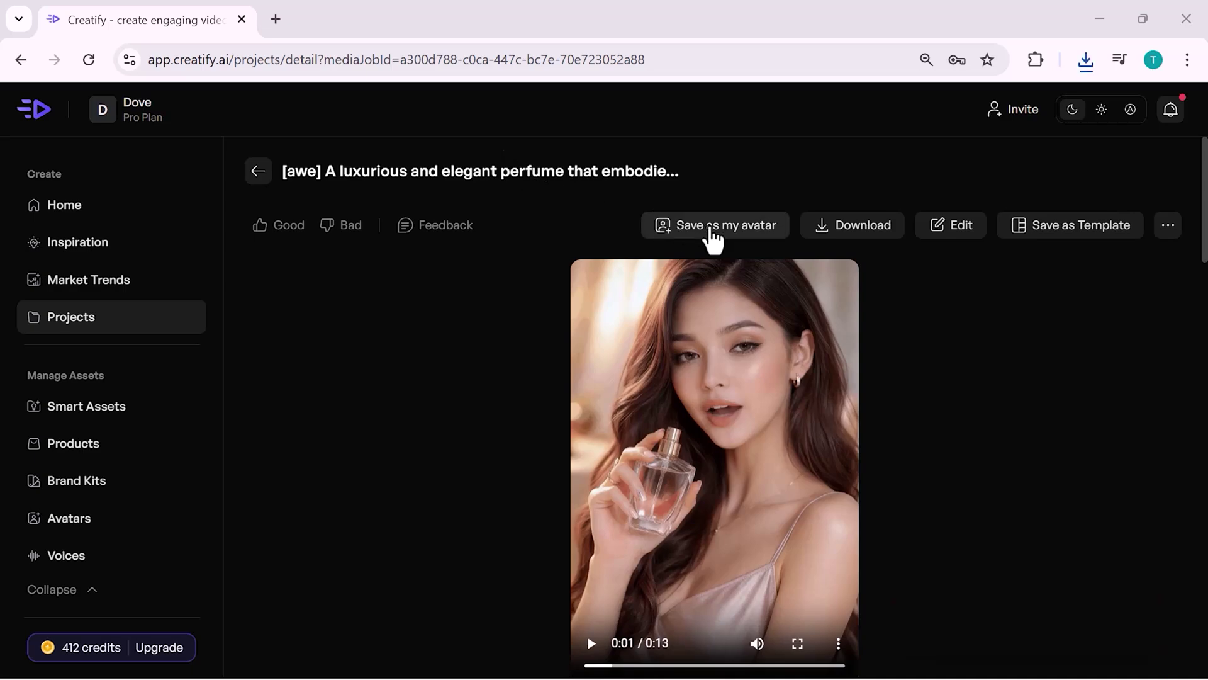
Open the perfume video in the editor and set its background to pink #ec4899, keeping Portrait 9:16
left_click(961, 236)
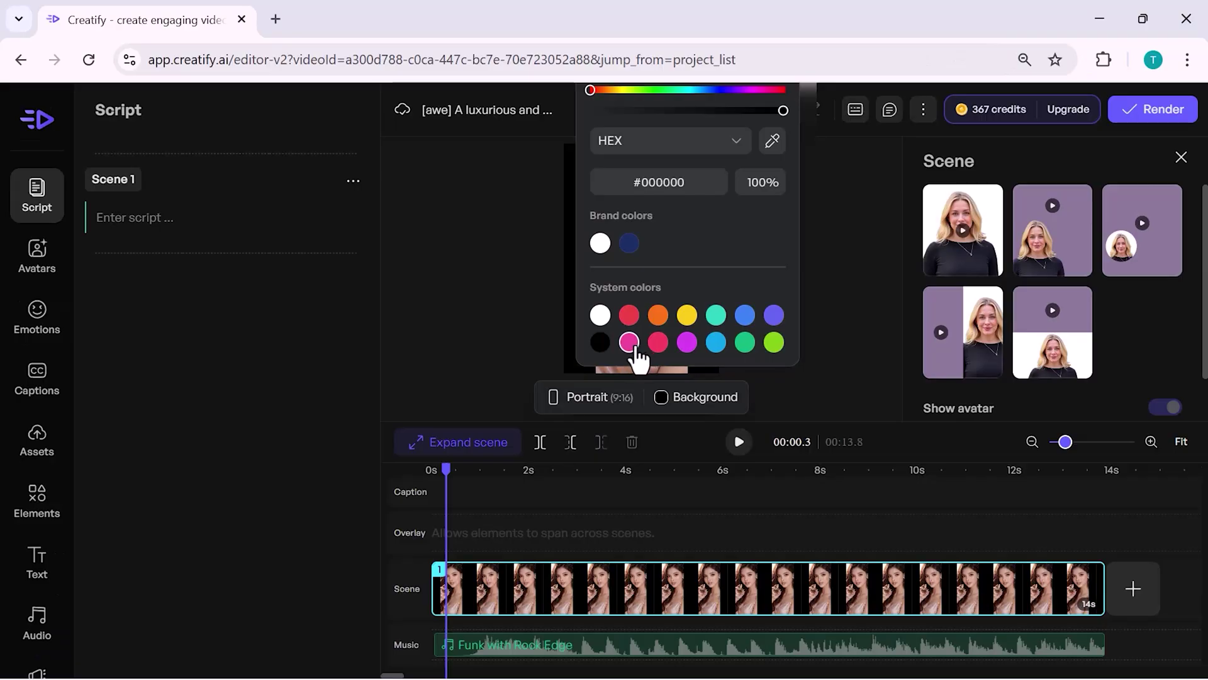
left_click(631, 344)
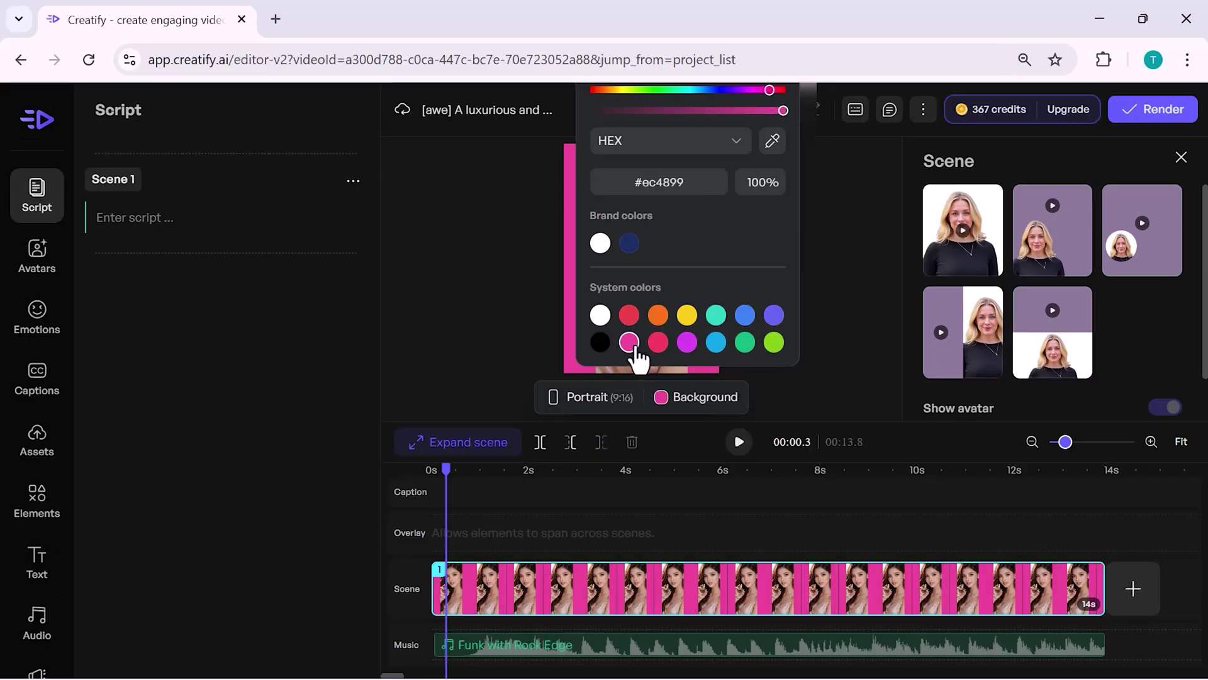
left_click(533, 354)
left_click(556, 403)
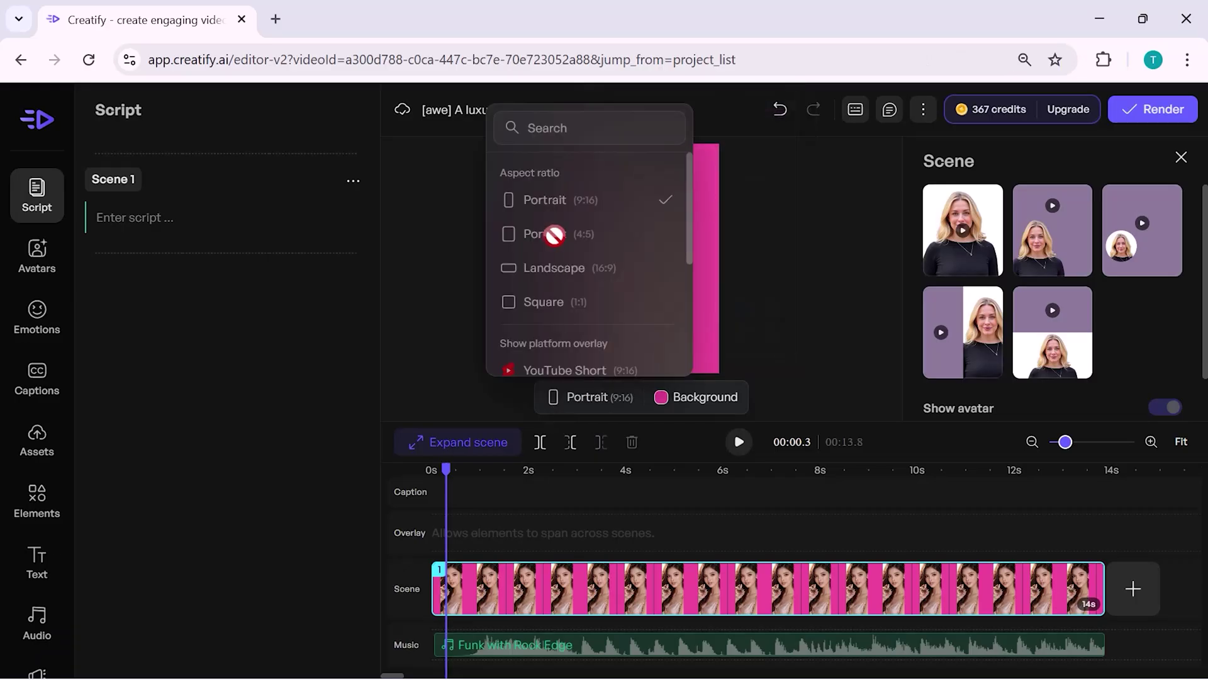
left_click(439, 278)
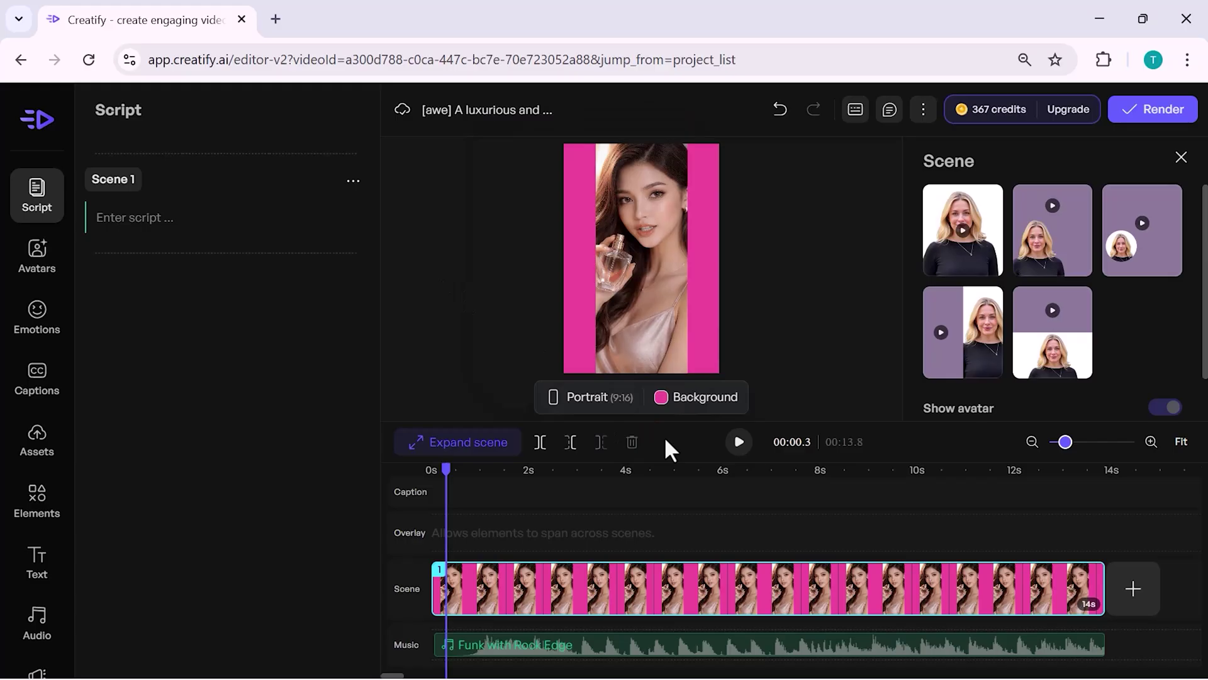
left_click(636, 550)
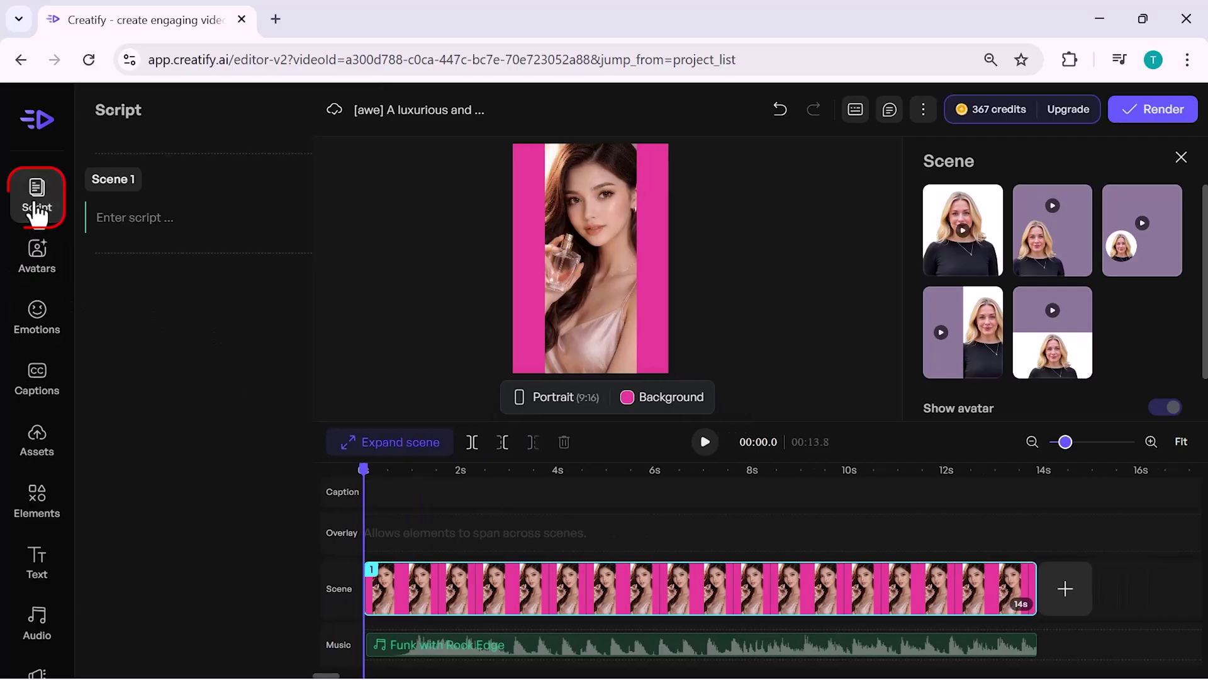
Apply the presenter's first bedroom avatar style to all scenes, preview it, then browse Emotion avatars
left_click(37, 211)
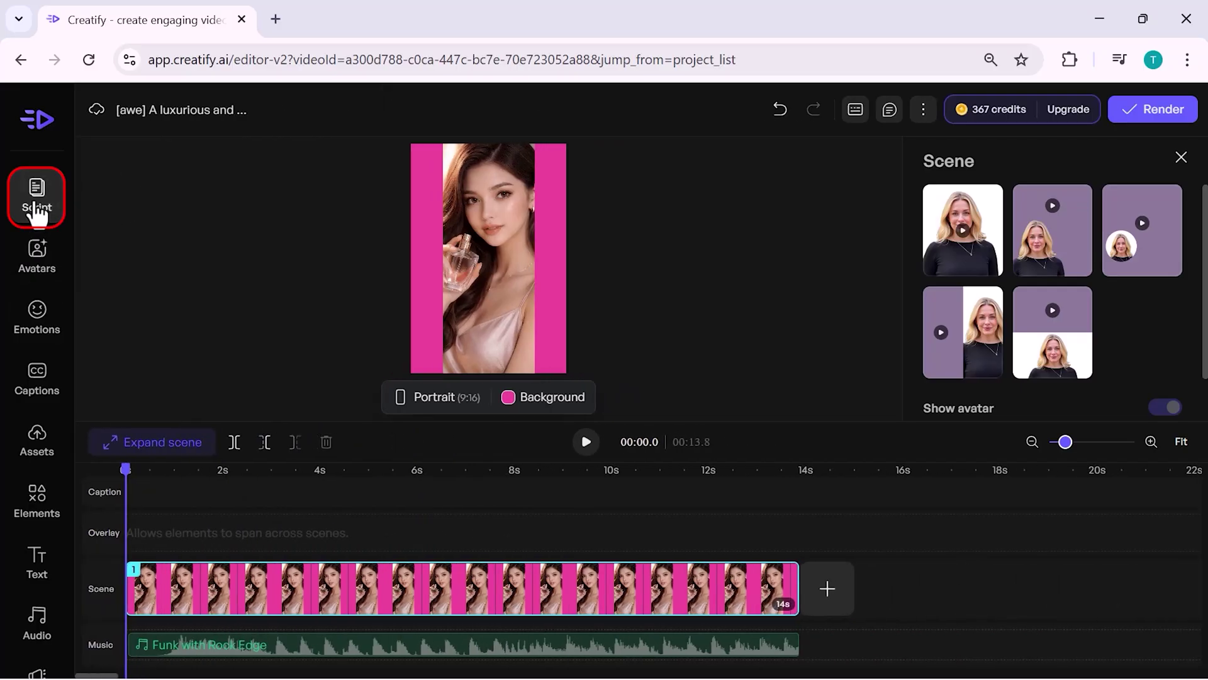
left_click(36, 255)
left_click(167, 277)
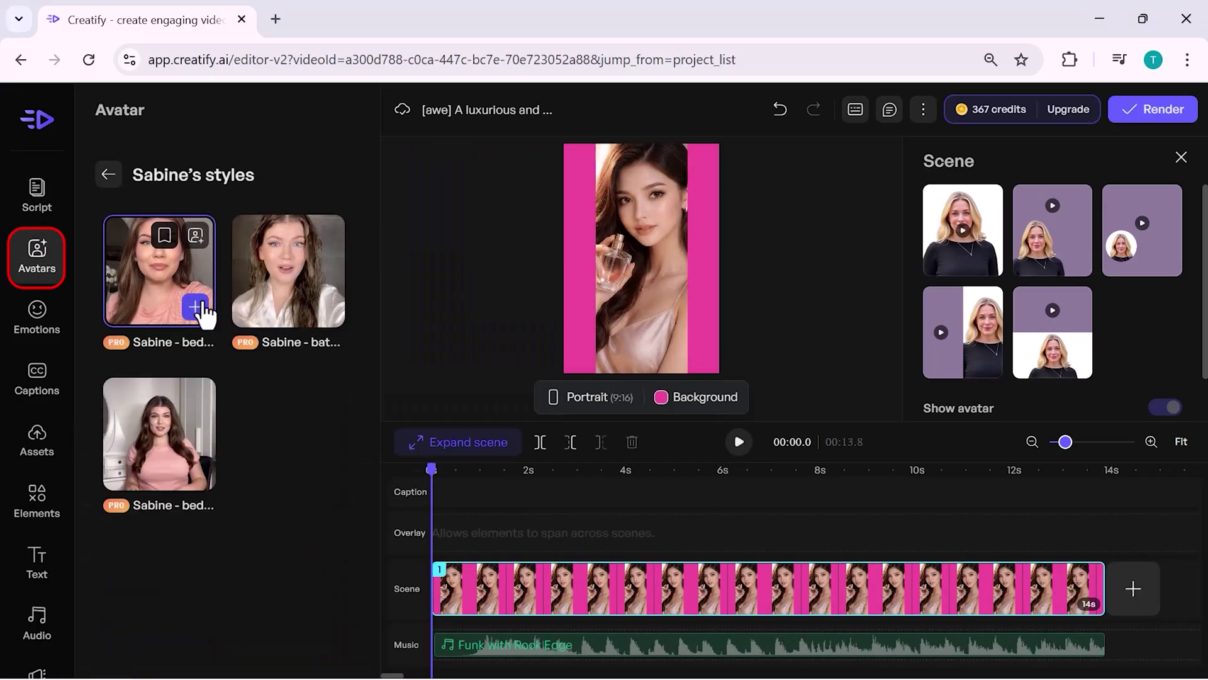
left_click(165, 281)
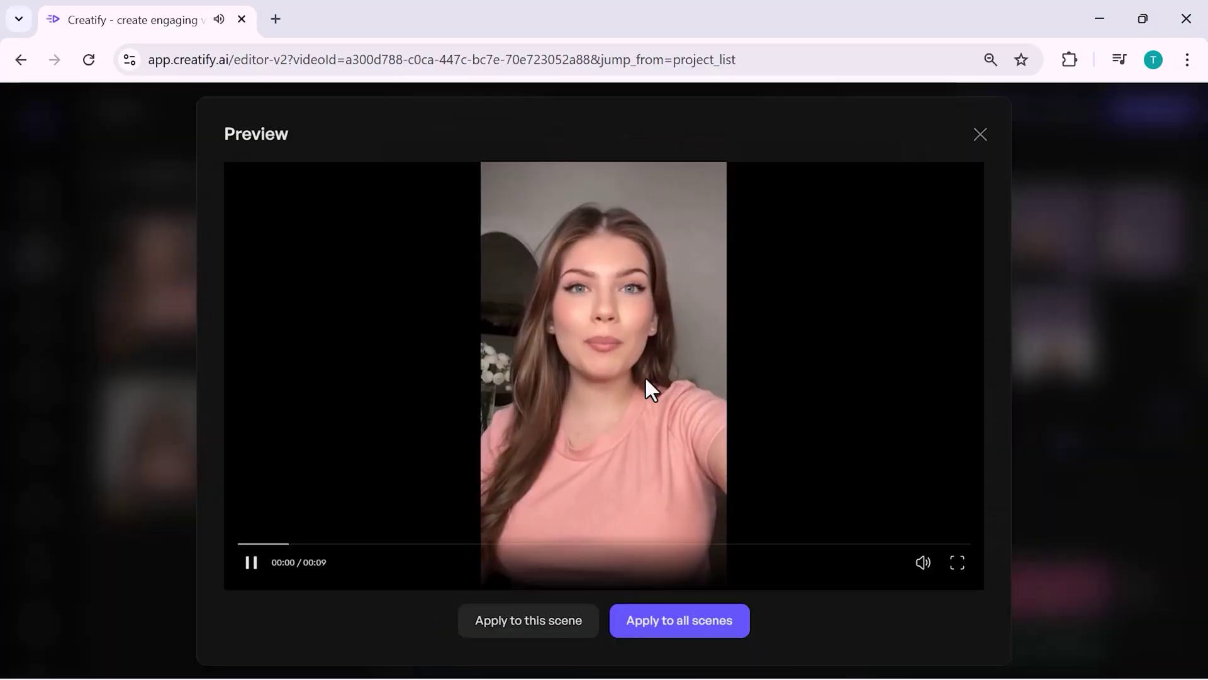
left_click(641, 624)
left_click(810, 420)
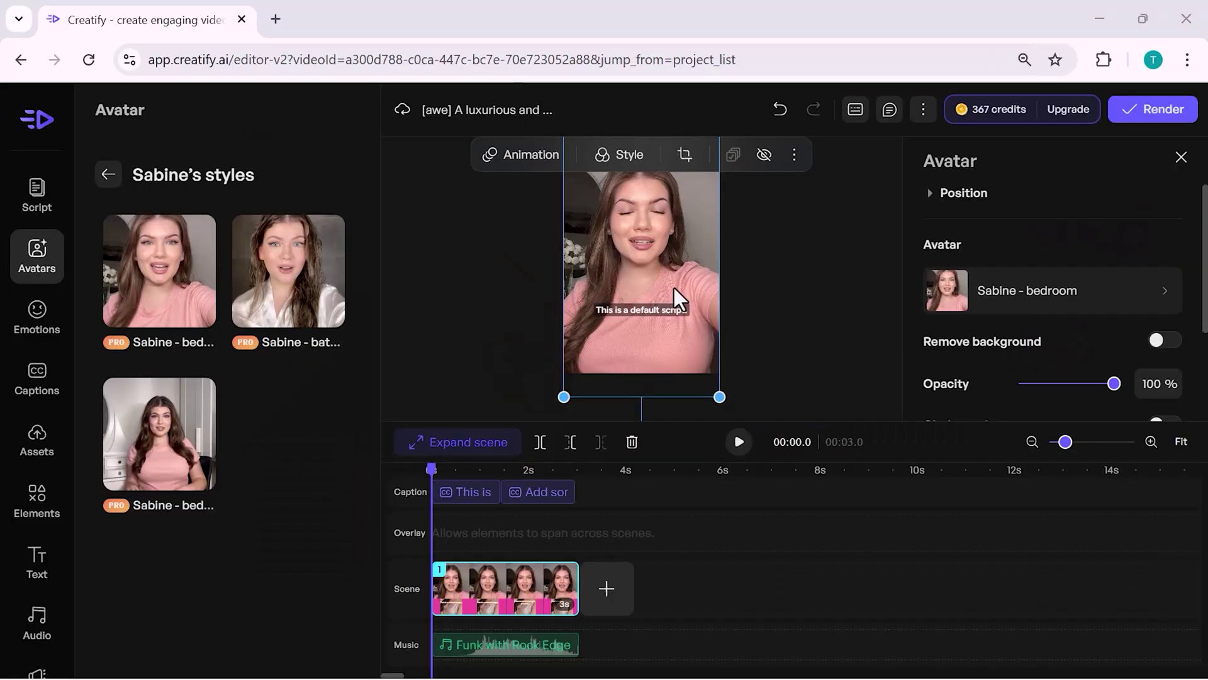
left_click(736, 455)
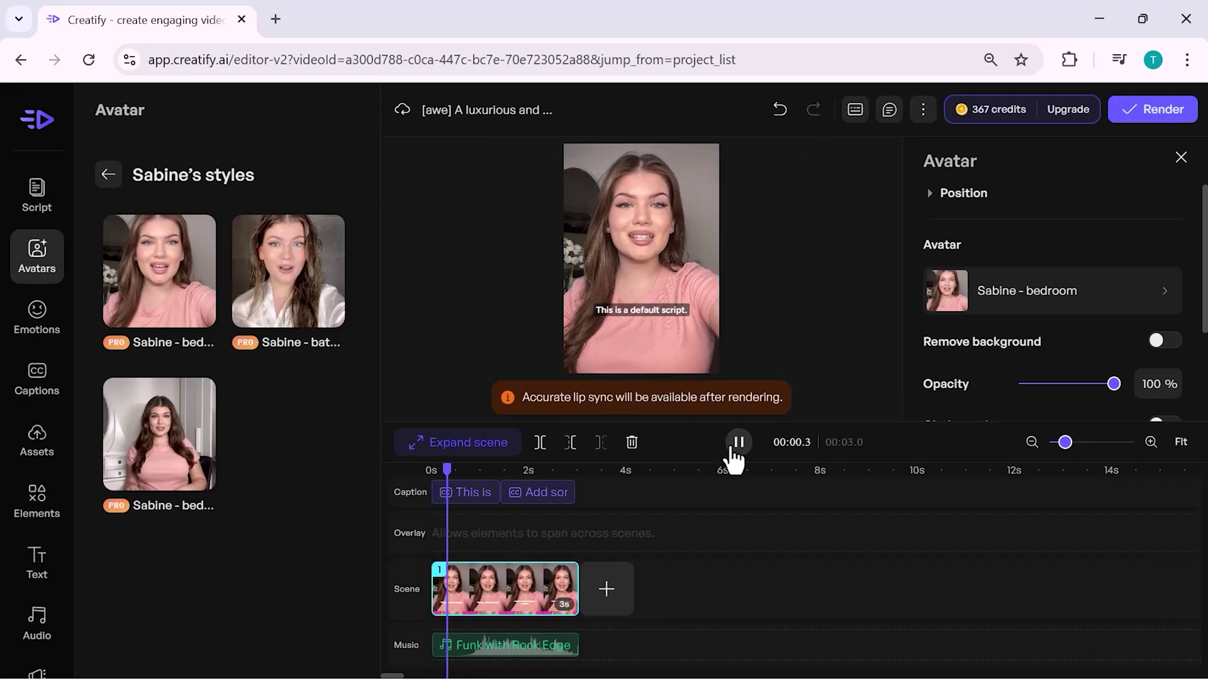
left_click(737, 443)
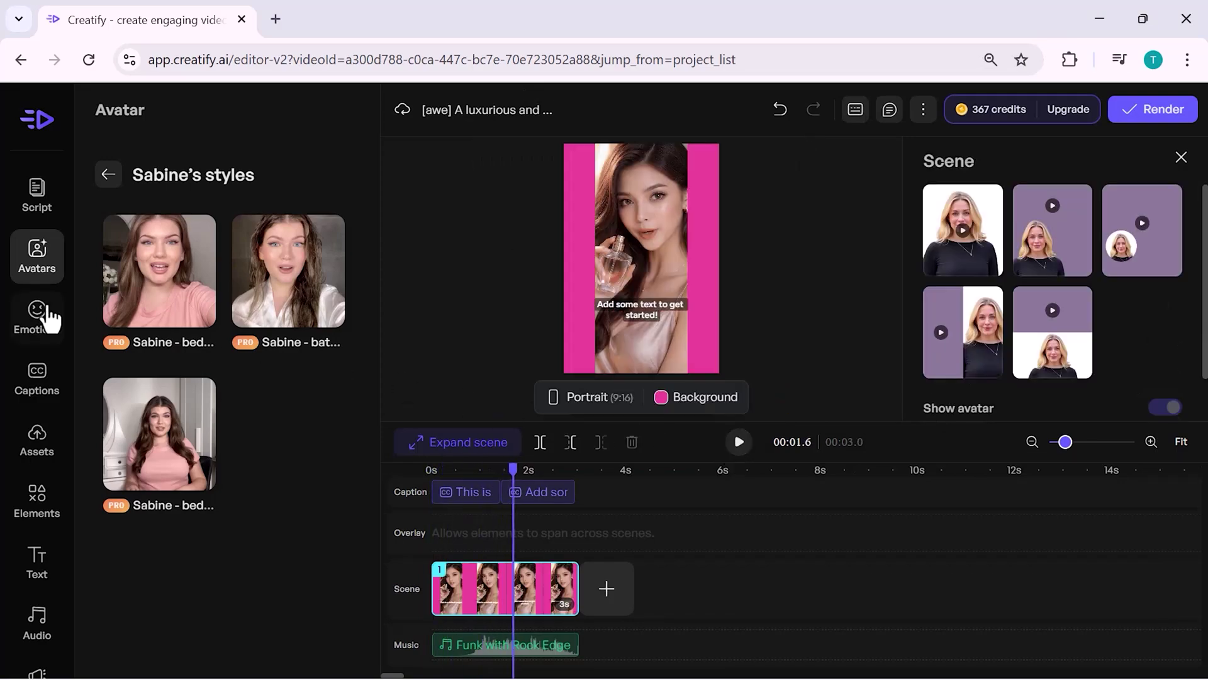
left_click(37, 313)
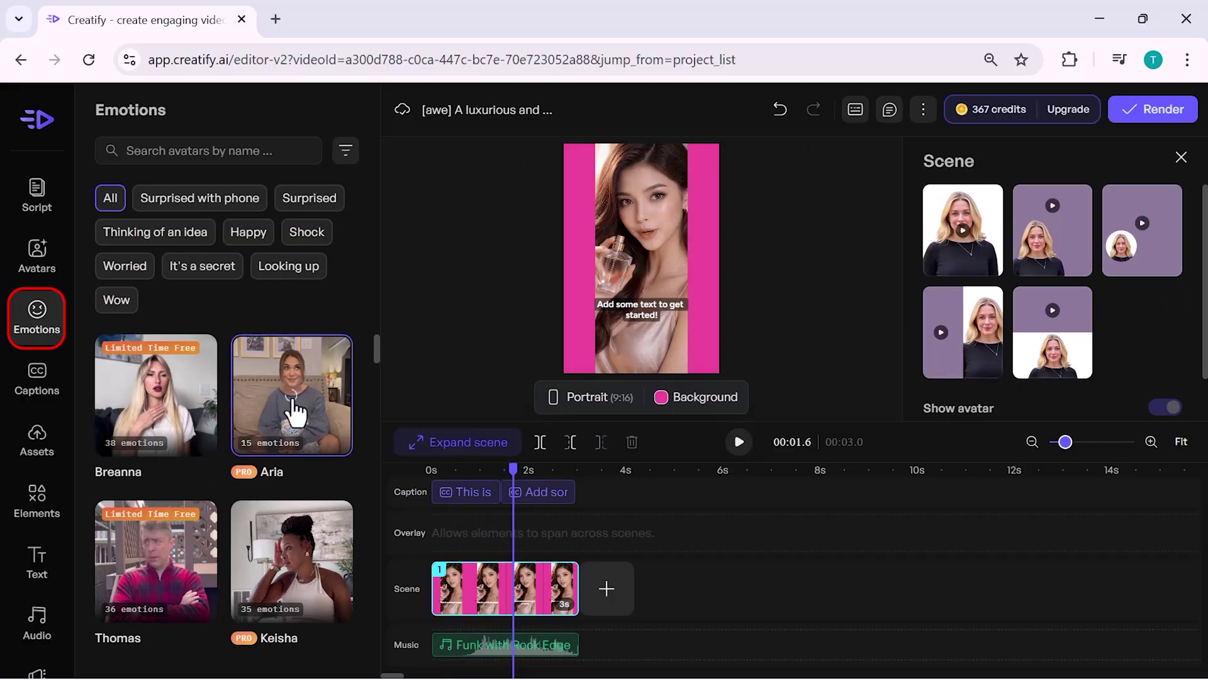
Look over the caption Style presets, then return to the caption content list
left_click(33, 391)
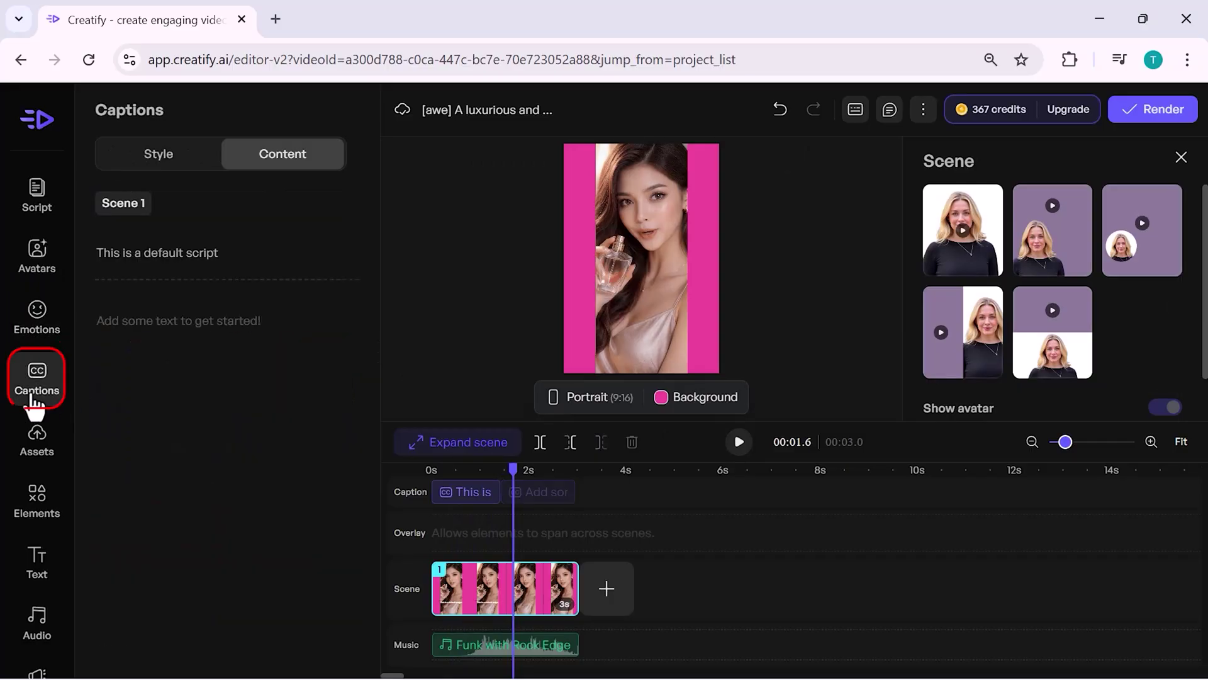
left_click(146, 161)
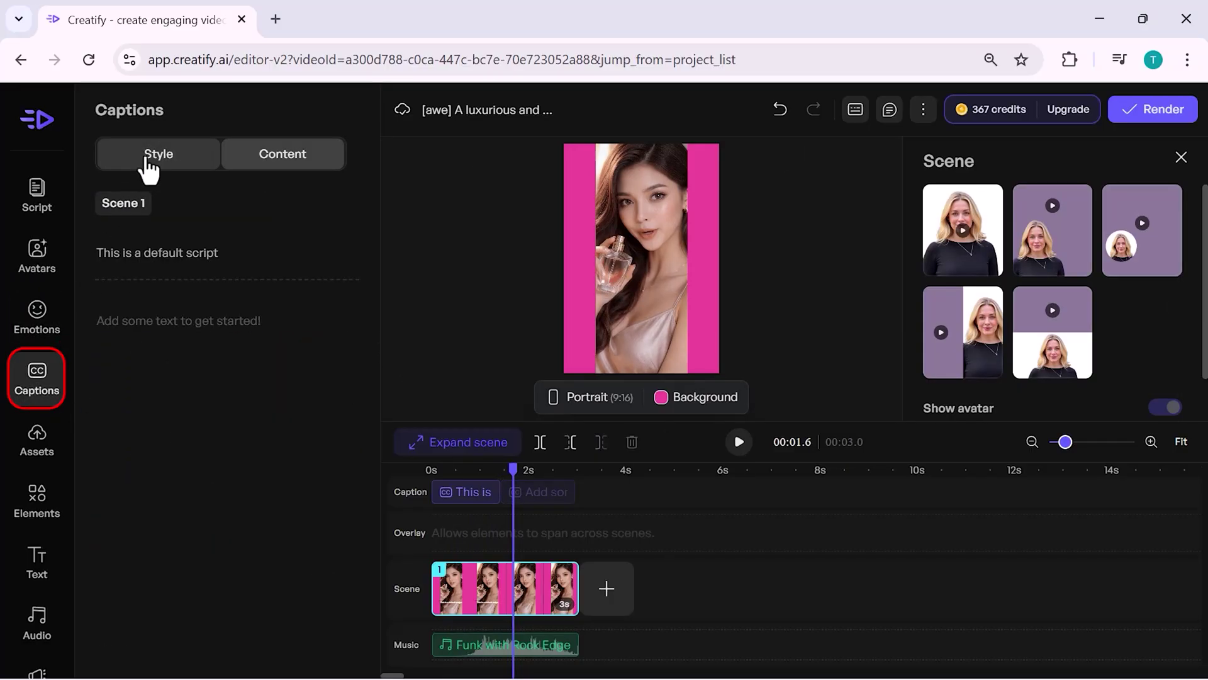
left_click(207, 409)
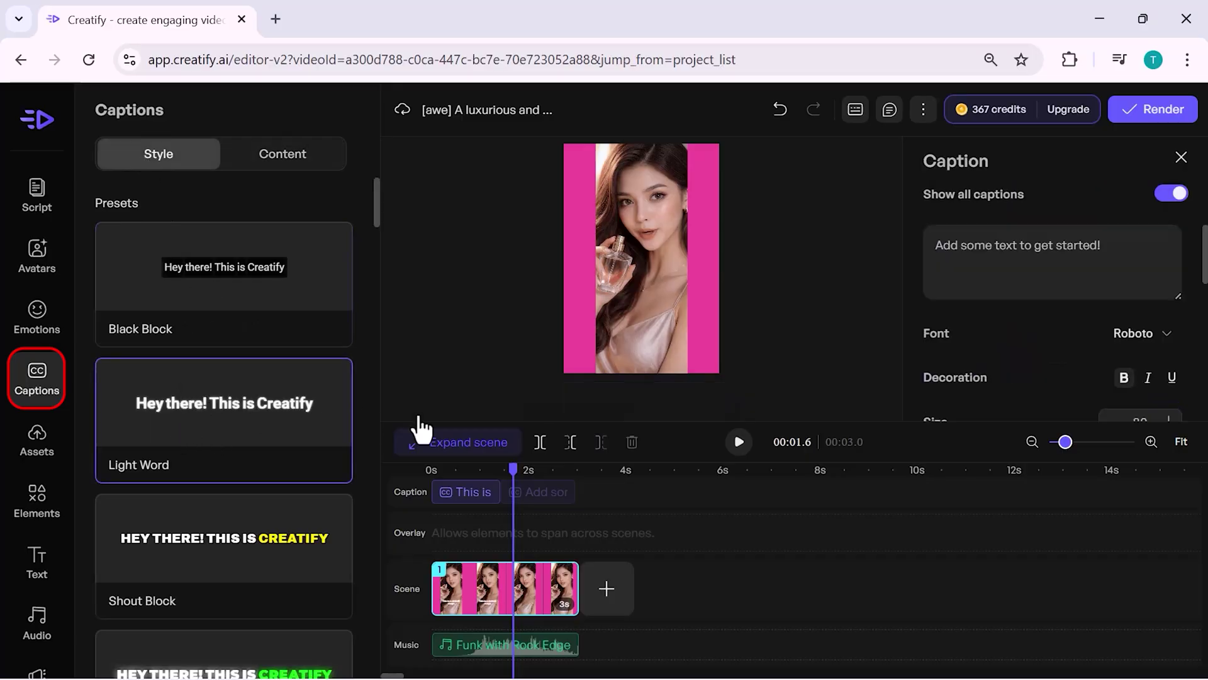
left_click(739, 441)
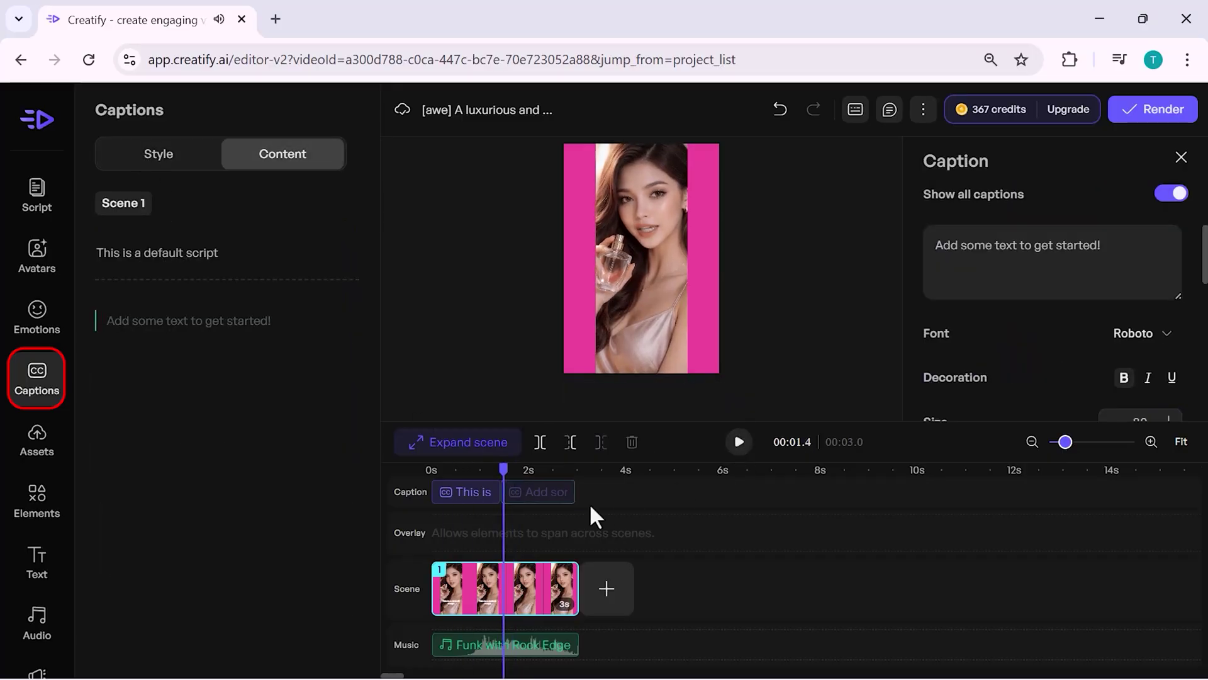
Add the first generated snowy product clip from Assets to the scene, nudged slightly left
left_click_drag(497, 469, 432, 472)
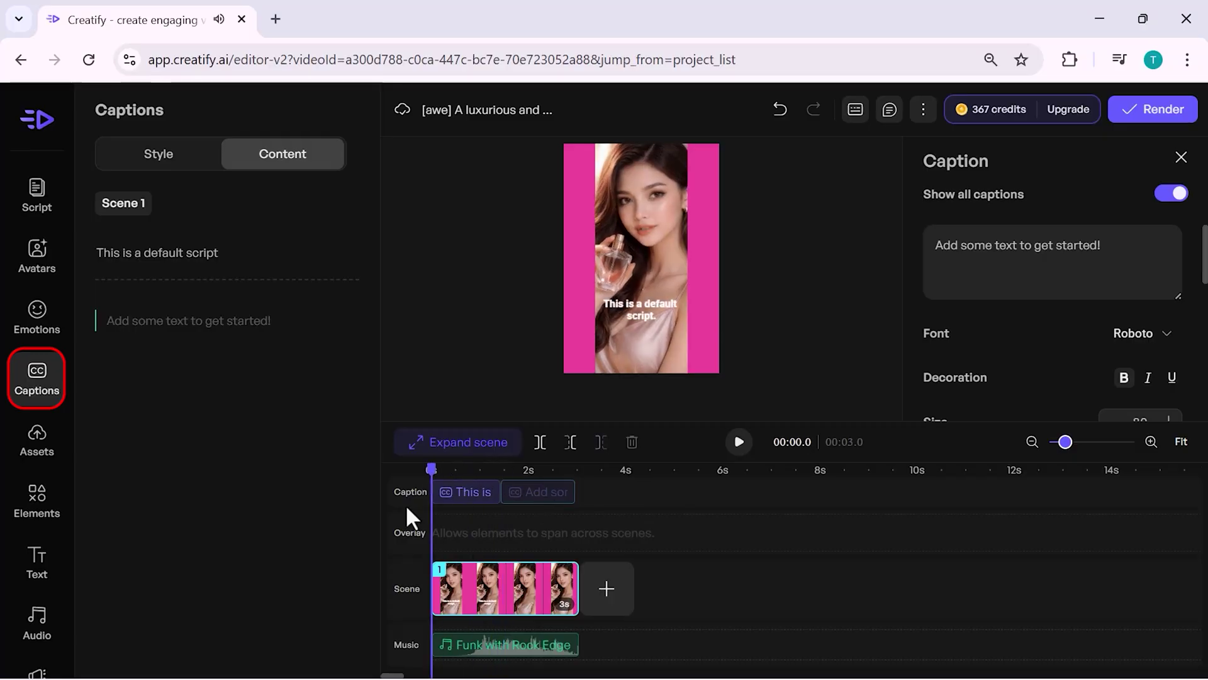
left_click(37, 441)
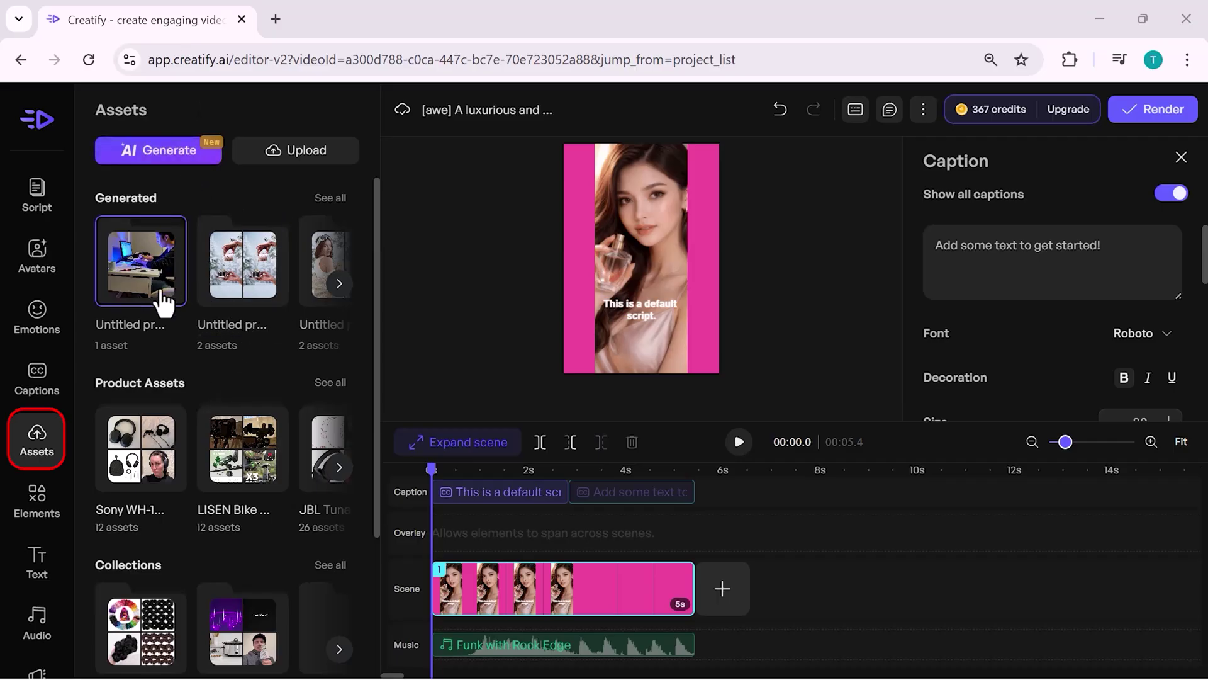
left_click(234, 301)
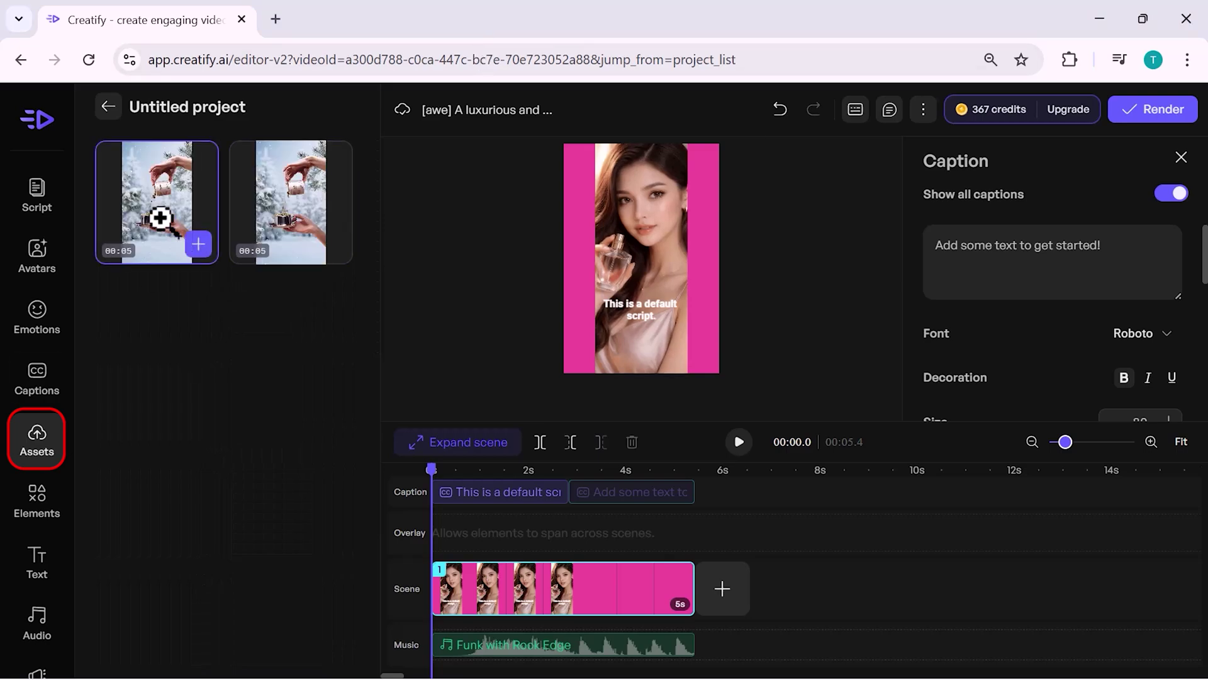
left_click(162, 216)
left_click(680, 620)
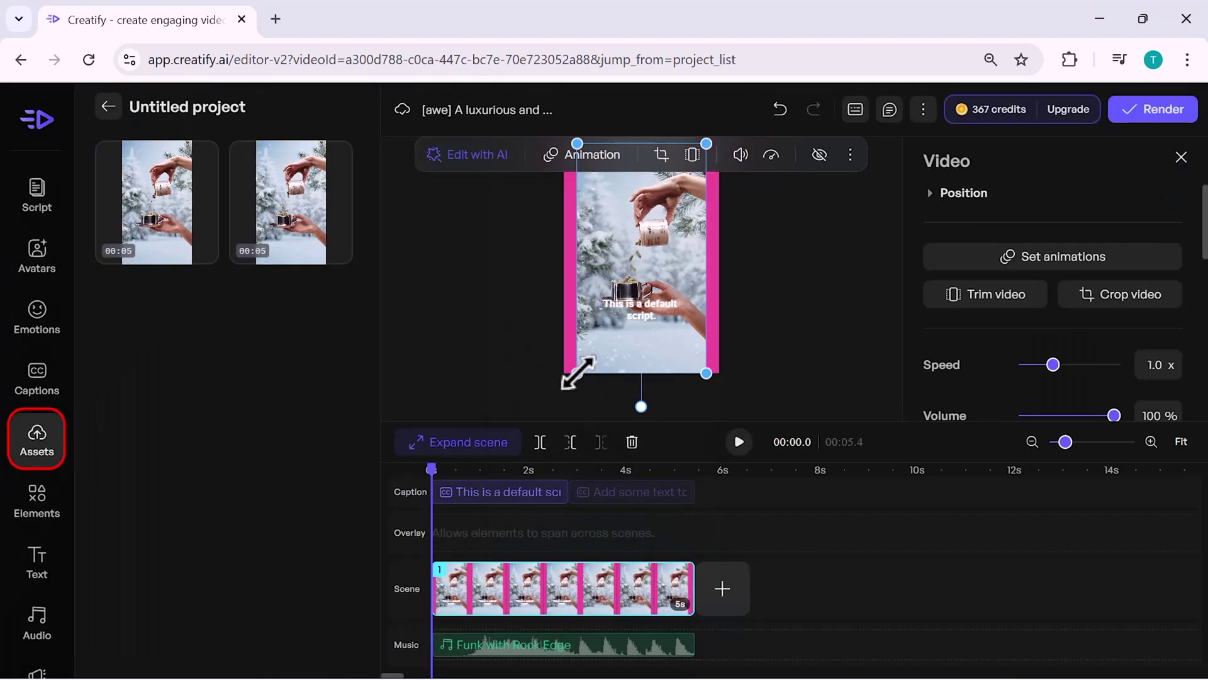
mouse_move(576, 373)
left_mouse_down()
mouse_move(598, 210)
mouse_move(693, 269)
mouse_move(567, 372)
left_mouse_up()
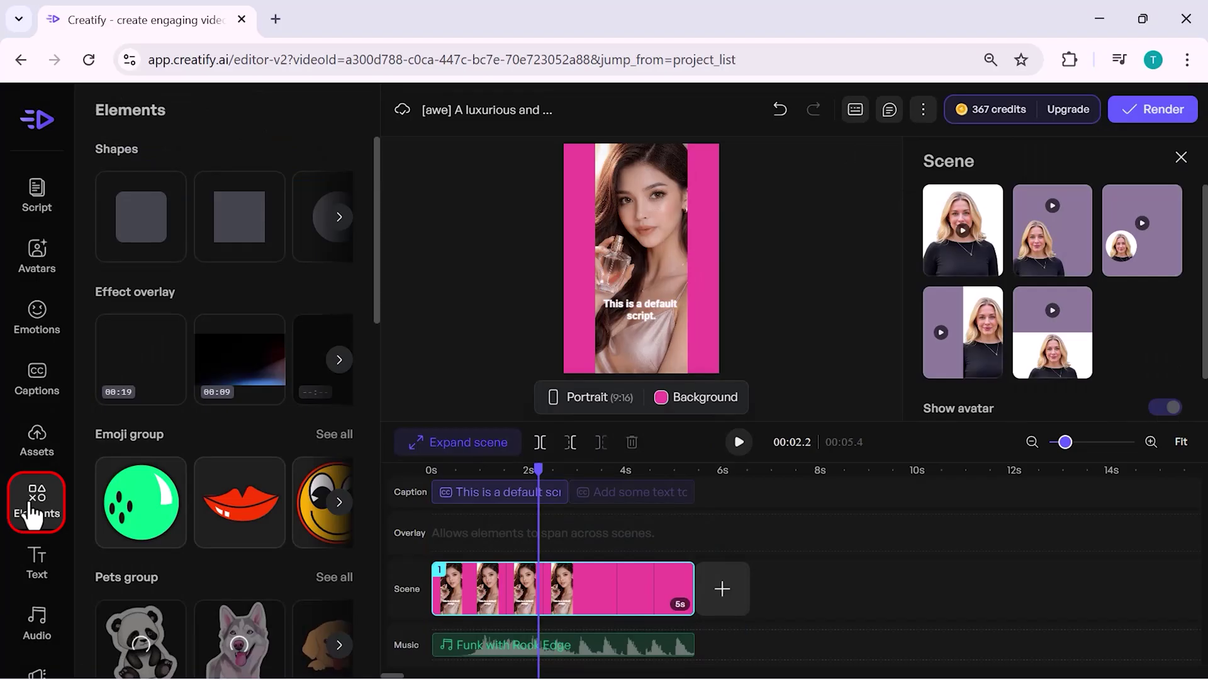
Add a green emoji sticker over her face, then delete it again
left_click(166, 504)
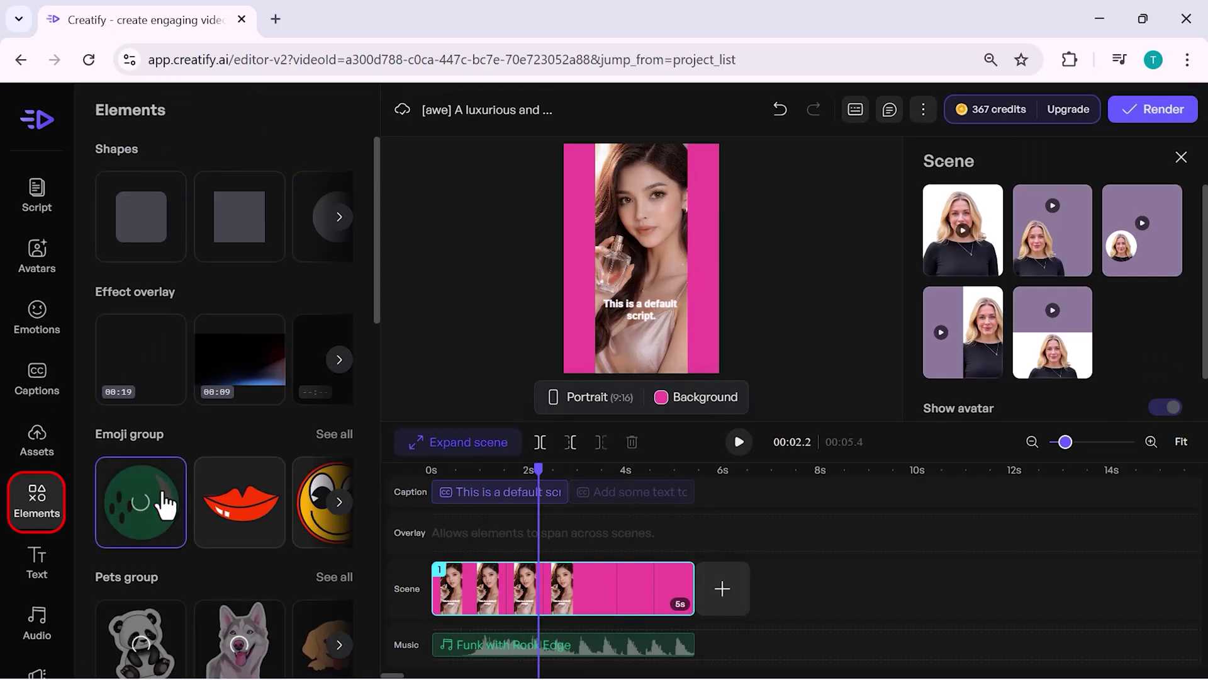
left_click_drag(646, 269, 652, 210)
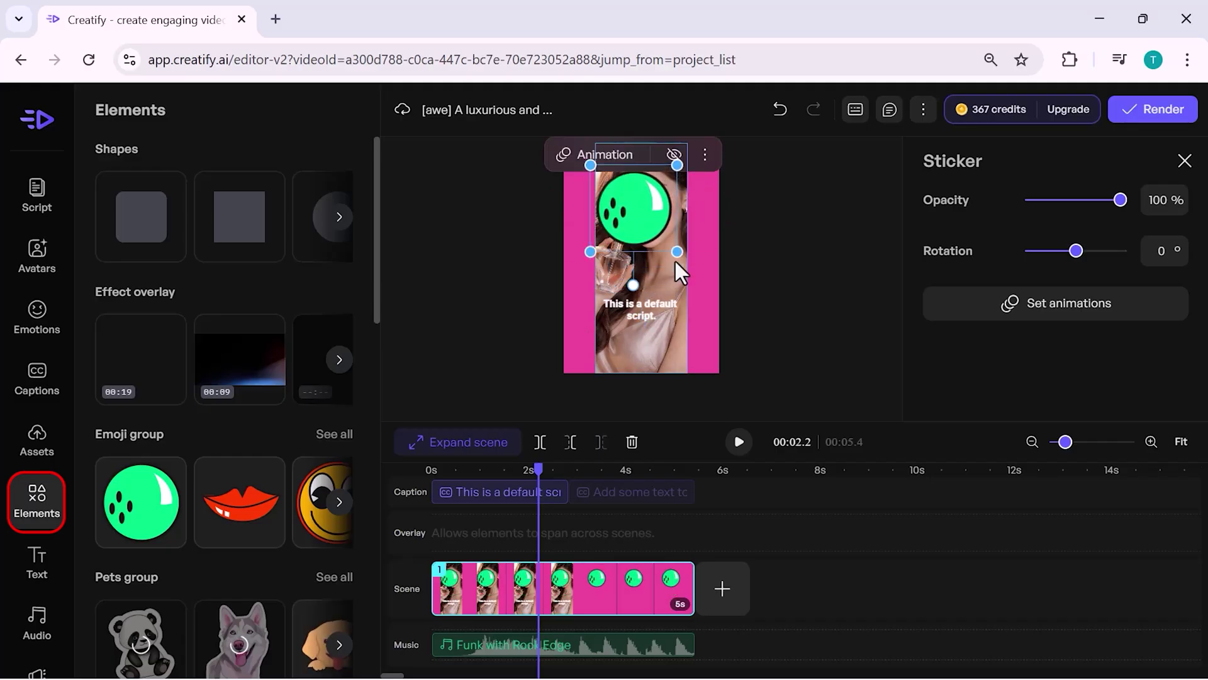
key("Delete")
Add a Headline text element and set its font to Anton
left_click(38, 569)
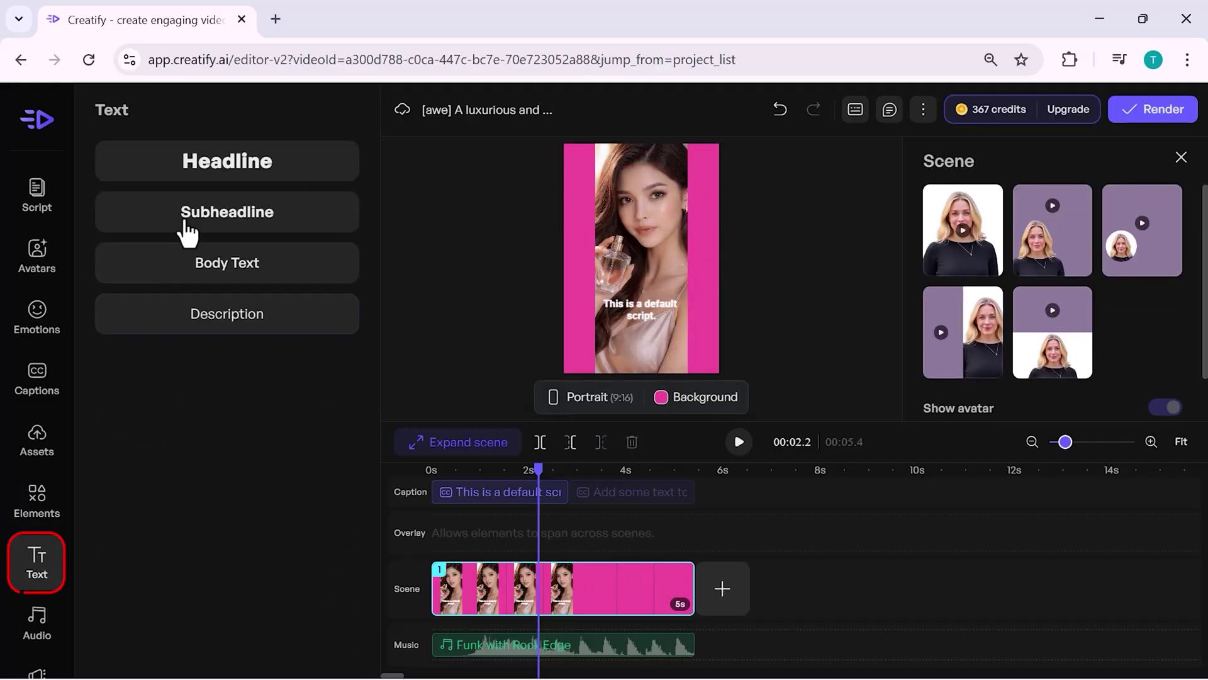
left_click(260, 181)
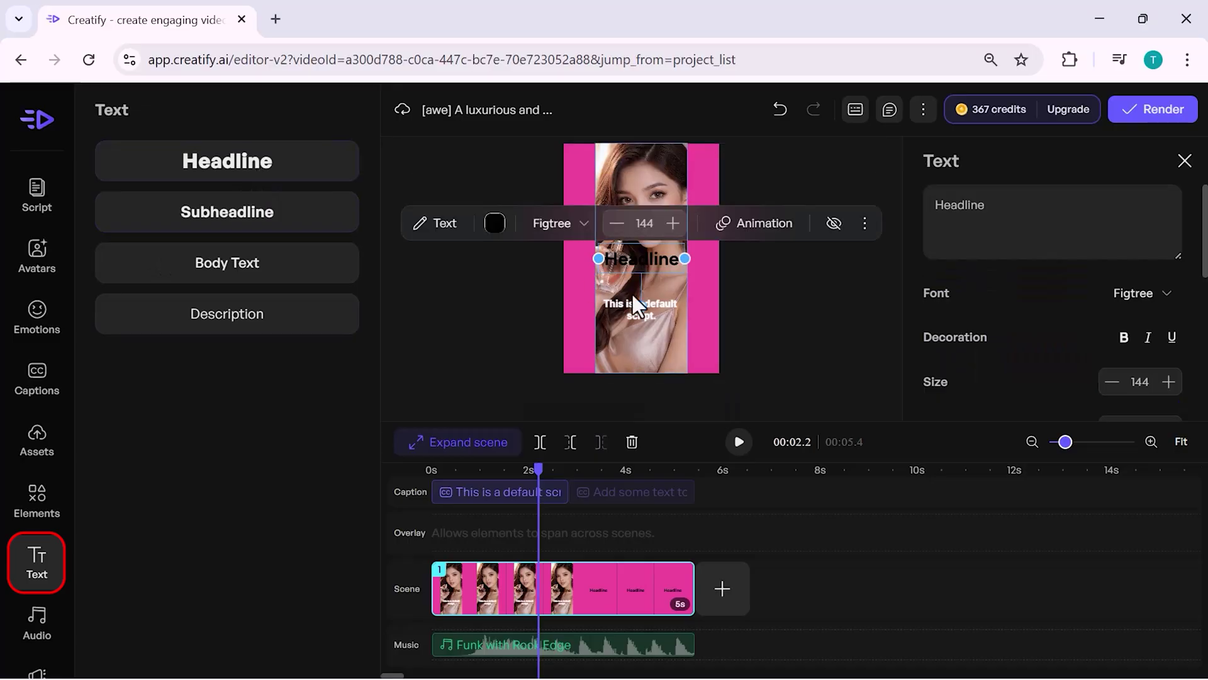
left_click(588, 232)
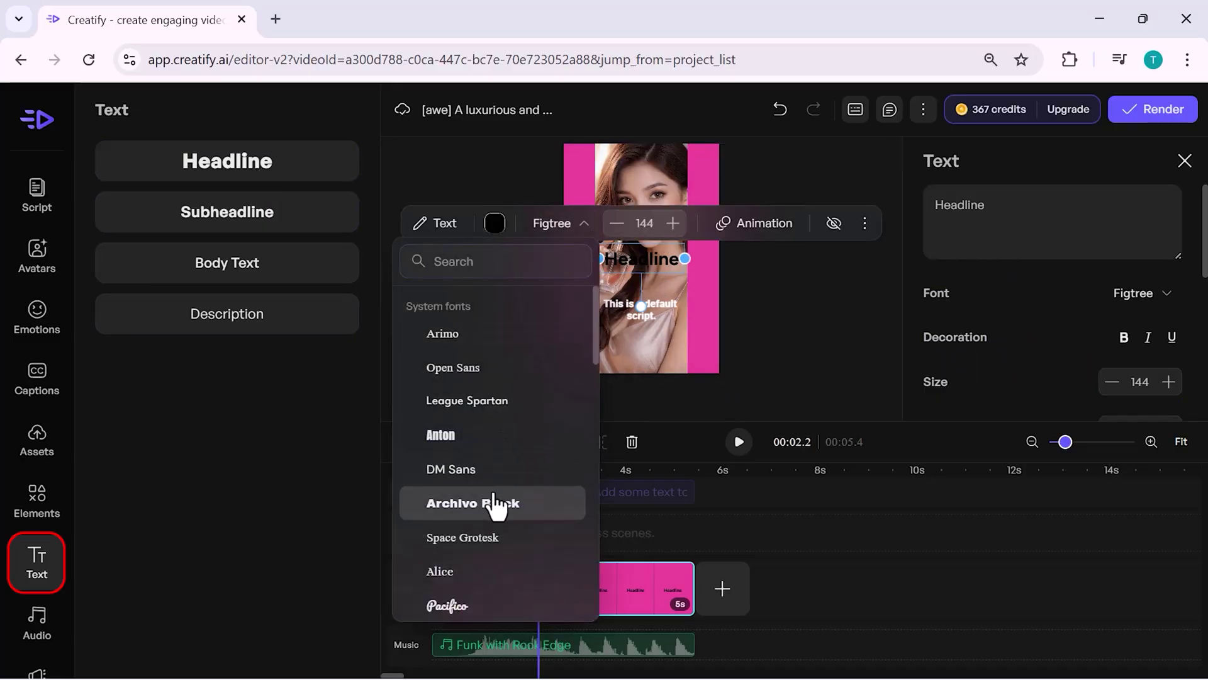
left_click(490, 443)
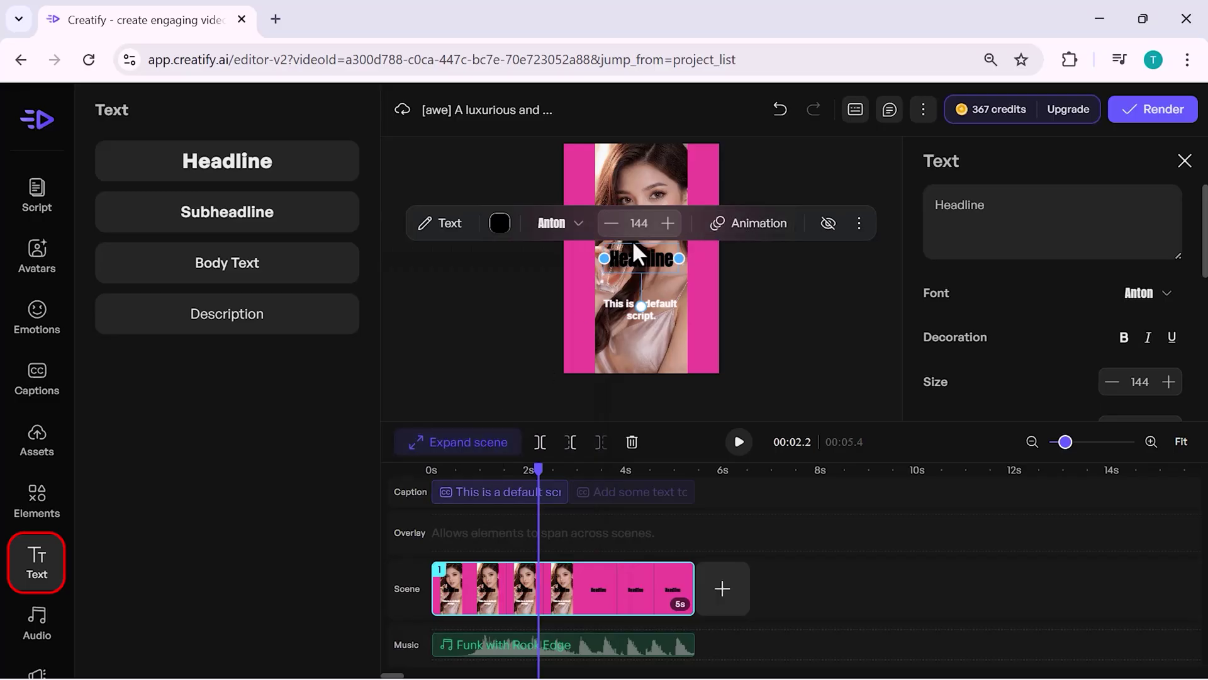
Shorten the scene from 5 to 3 seconds and make the Your Slogan overlay start at 0s
scroll(36, 440, "down", 2)
left_click(37, 508)
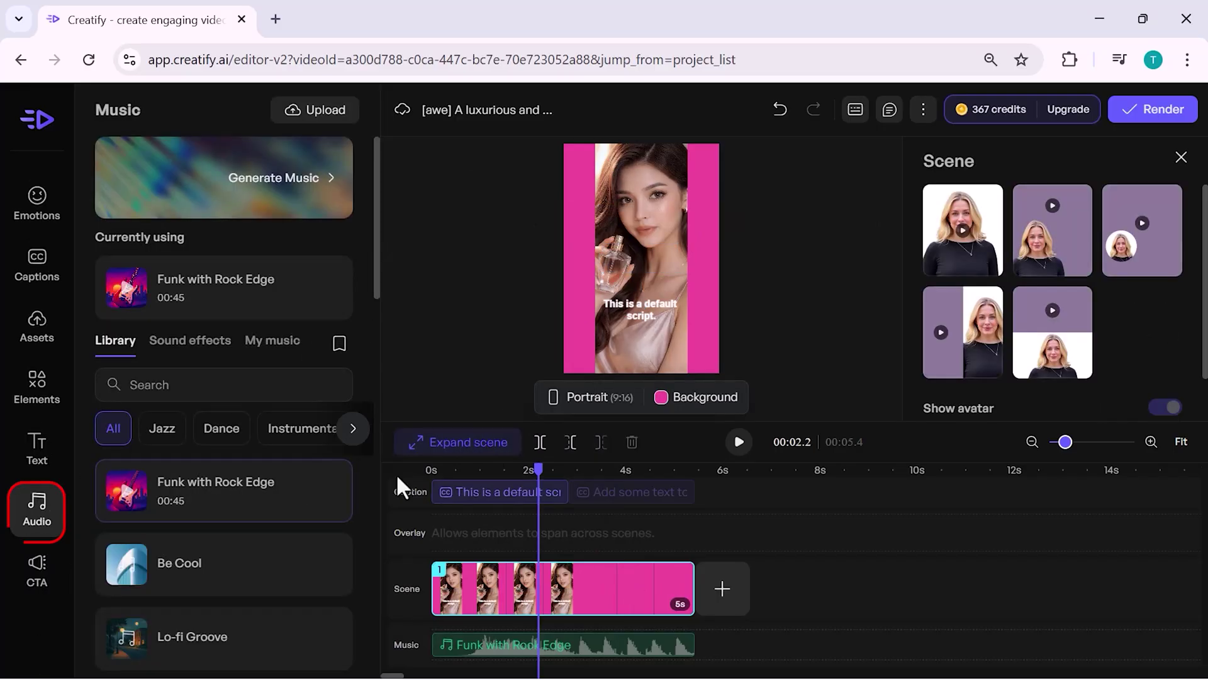
left_click_drag(540, 467, 432, 467)
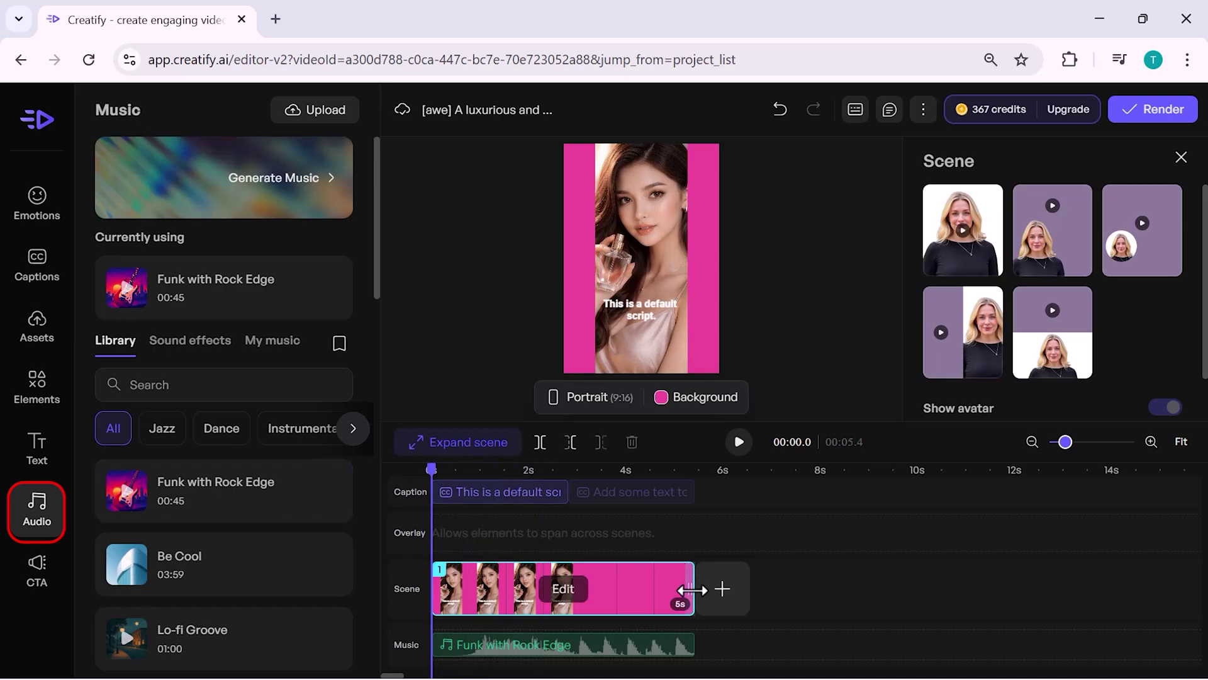
left_click_drag(693, 591, 583, 594)
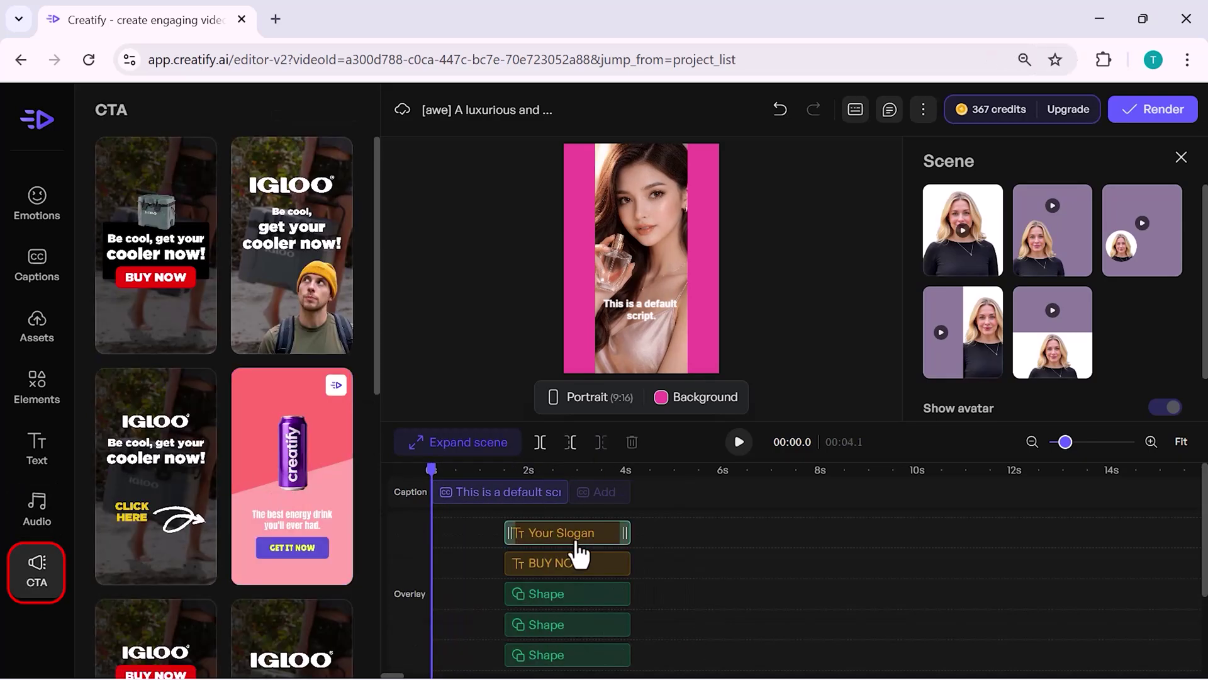
left_click_drag(572, 540, 550, 522)
Play the video from the start to preview the slogan and BUY NOW animations
left_click(738, 442)
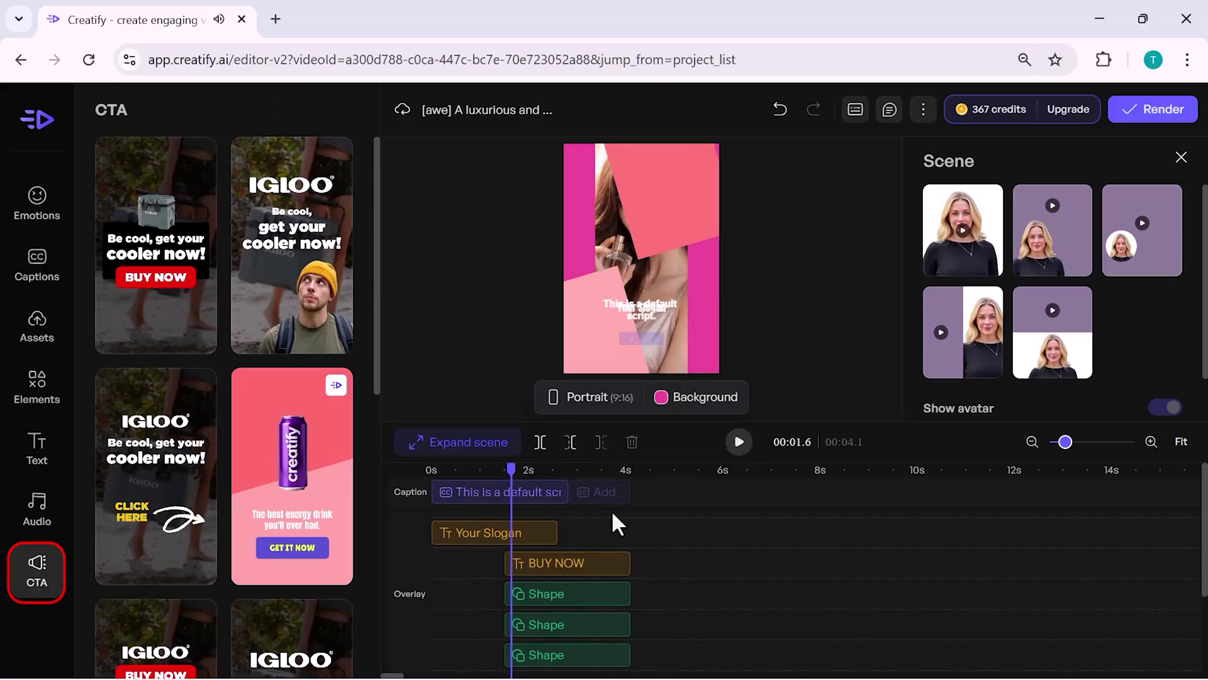
left_click(740, 443)
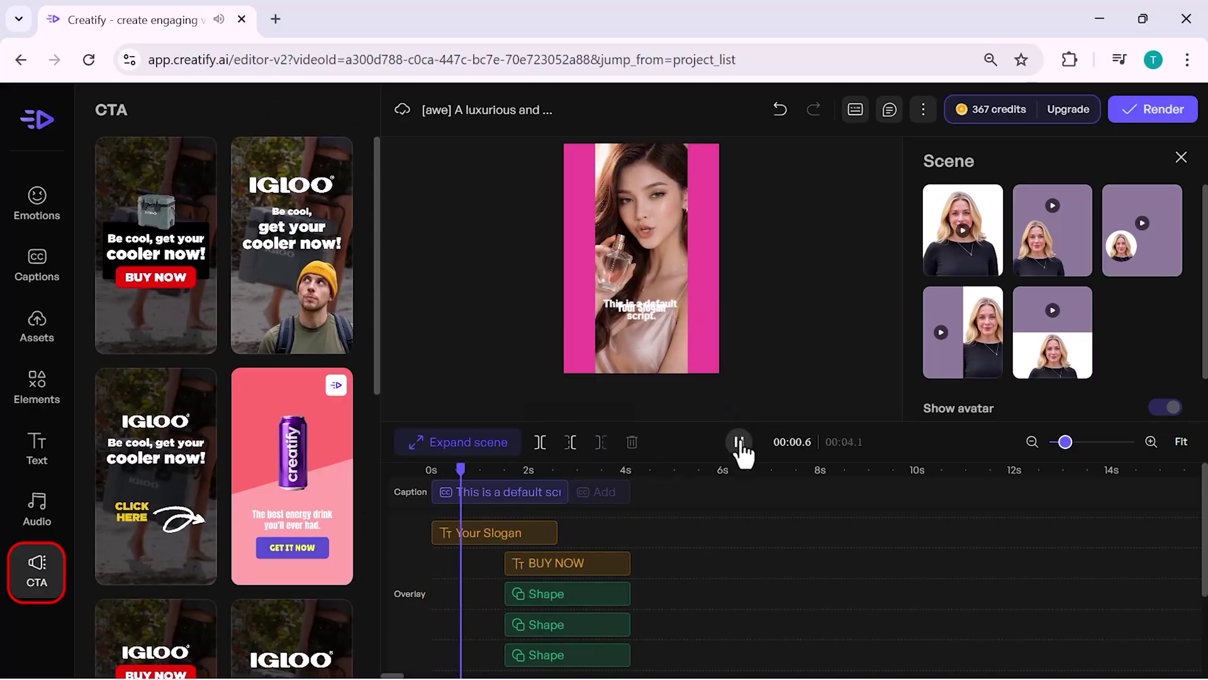
left_click(599, 468)
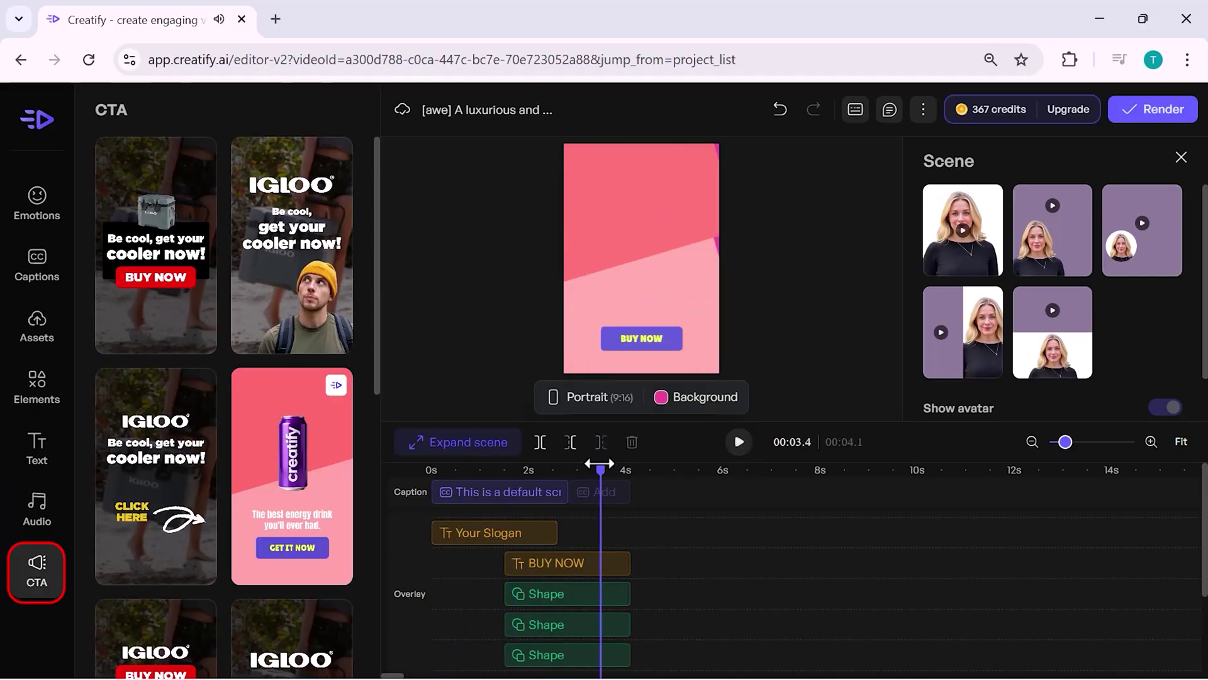
left_click_drag(599, 464, 444, 469)
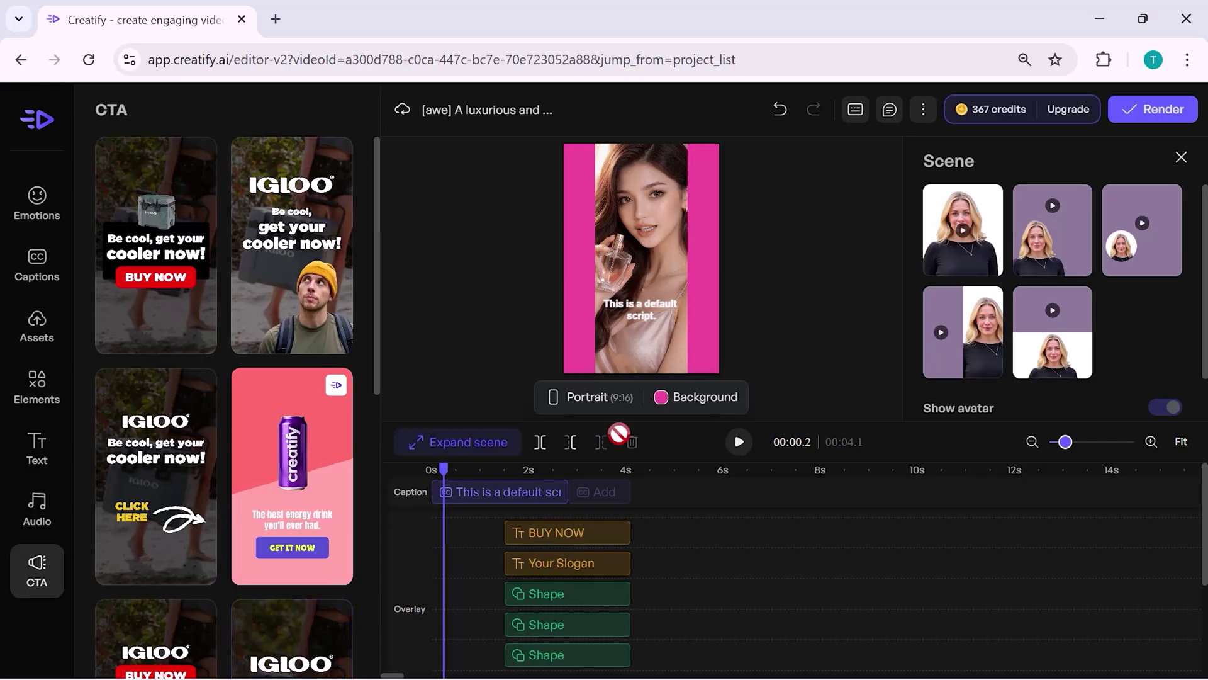
left_click(738, 443)
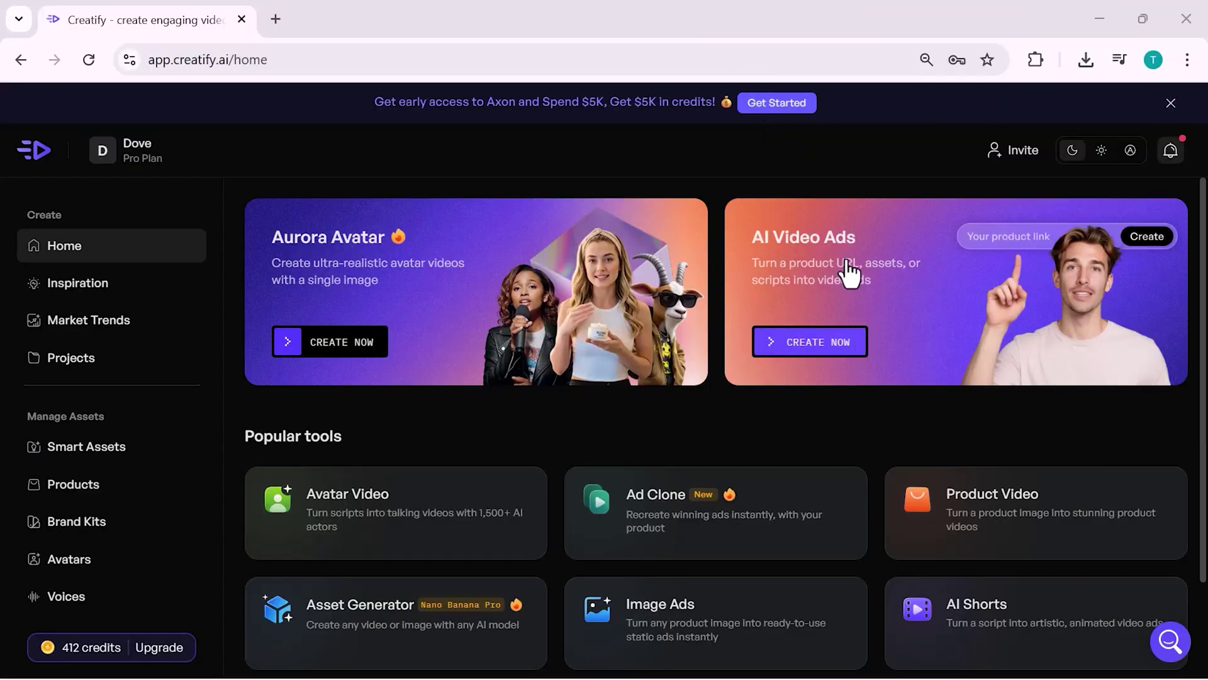
Analyze the JBL Tune 720BT Amazon link as an AI video ad and review name, category and selling points
left_click(849, 271)
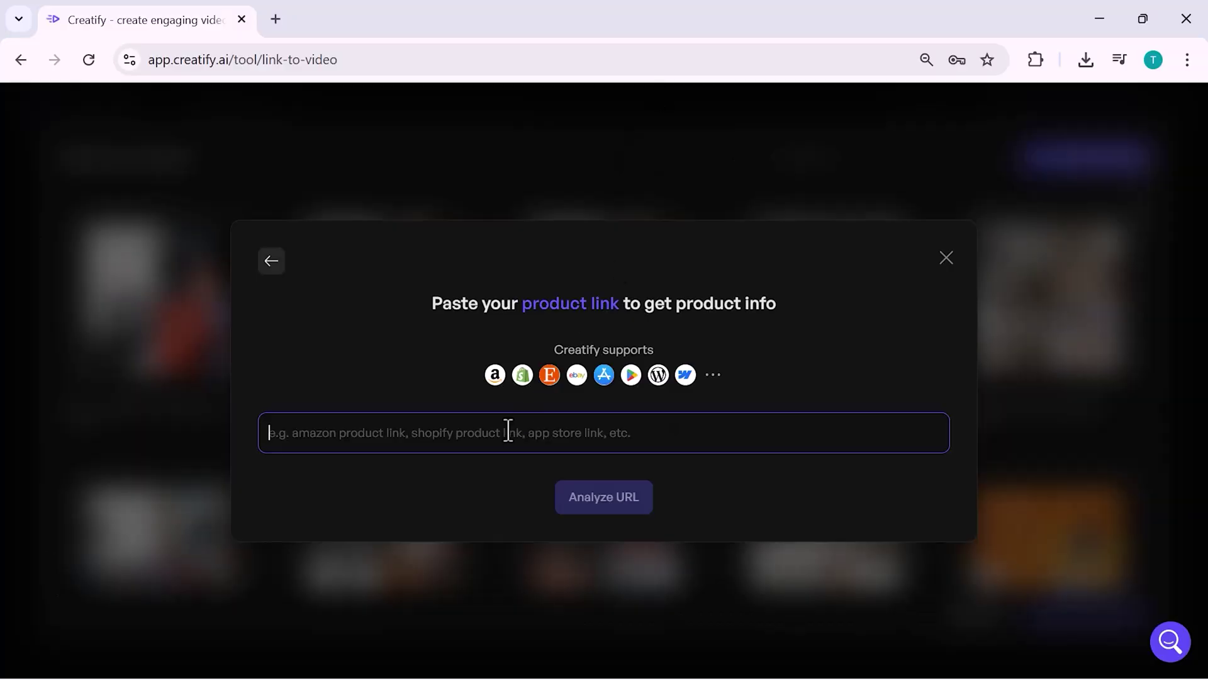
key("ctrl+v")
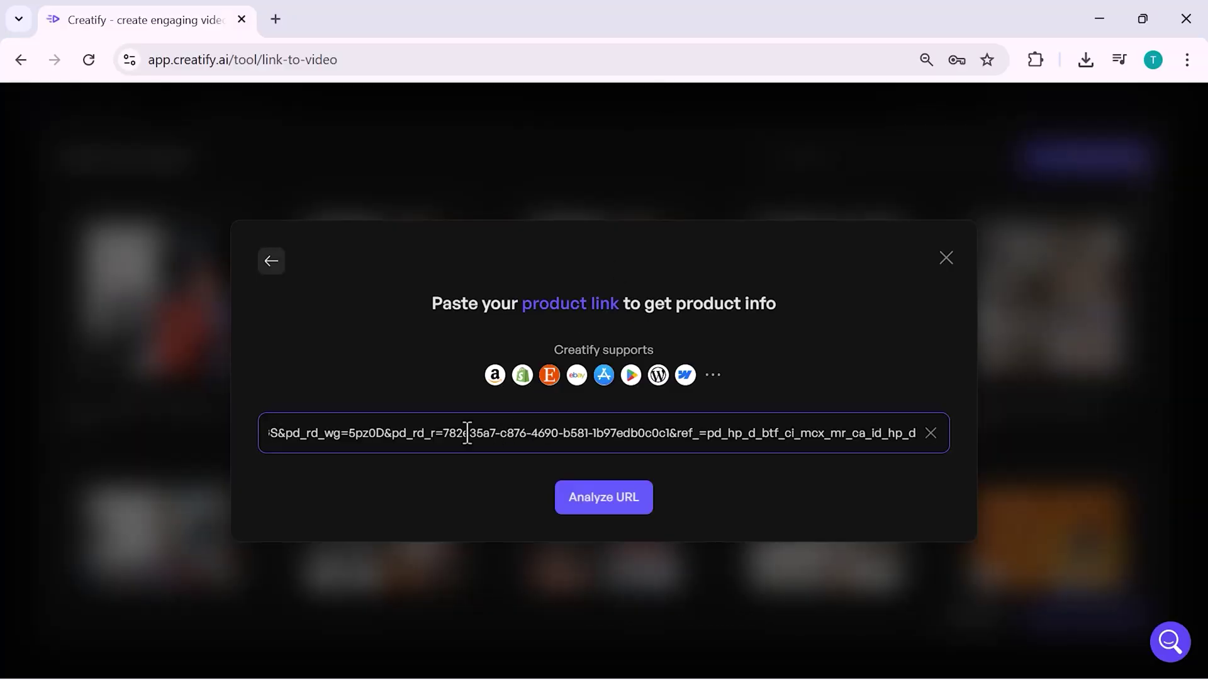
left_click(620, 503)
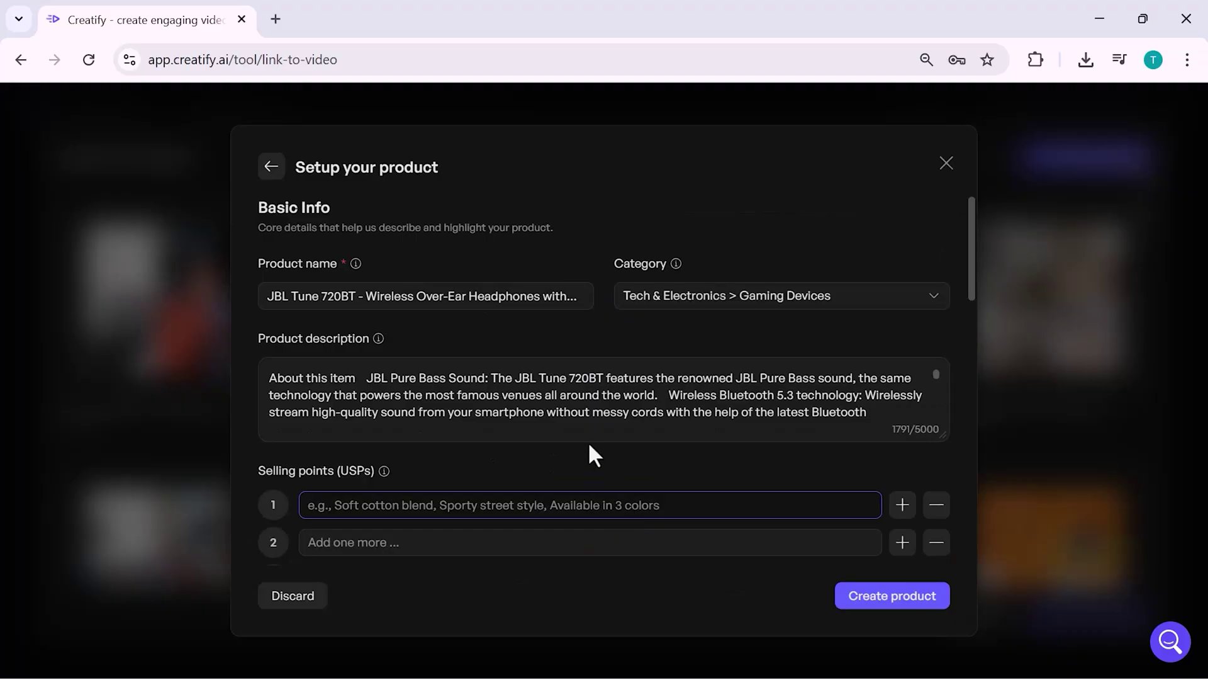
left_click(412, 295)
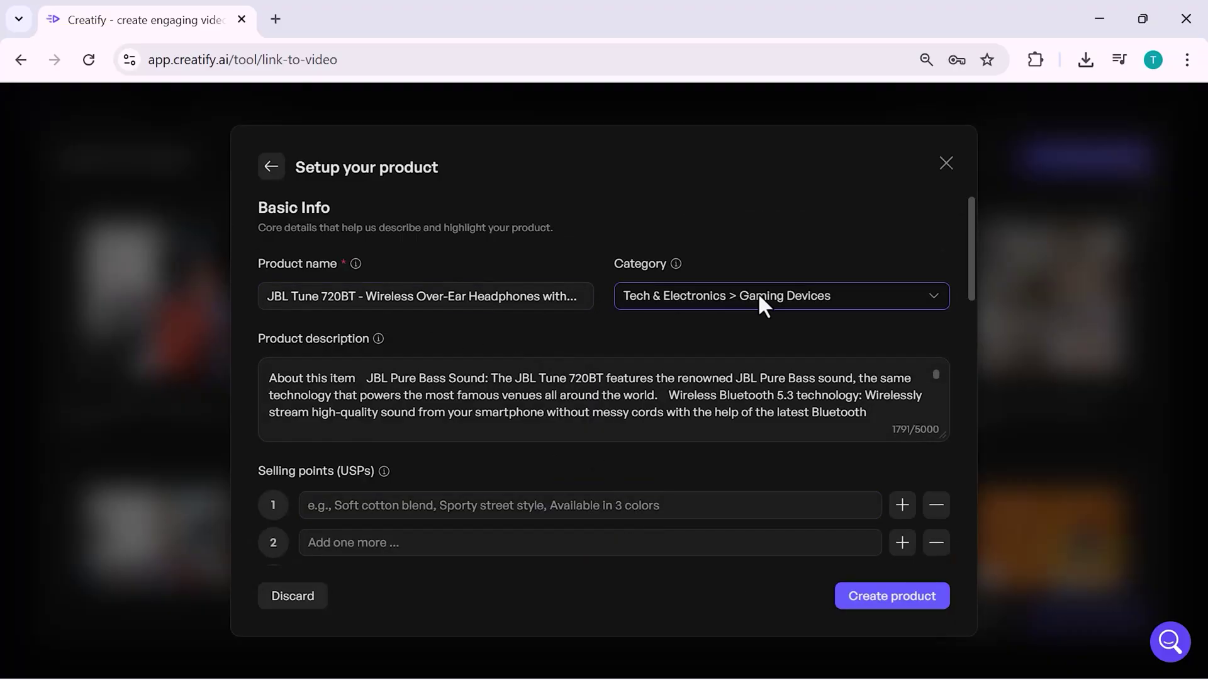
left_click(932, 297)
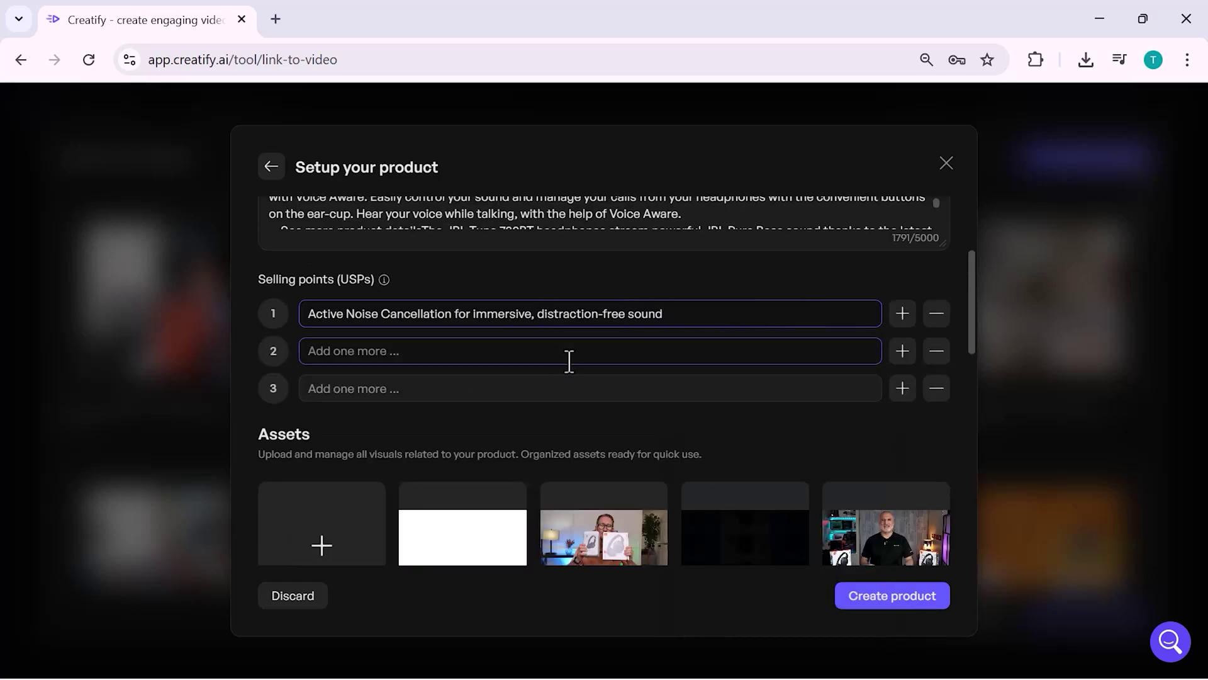
scroll(569, 360, "down", 3)
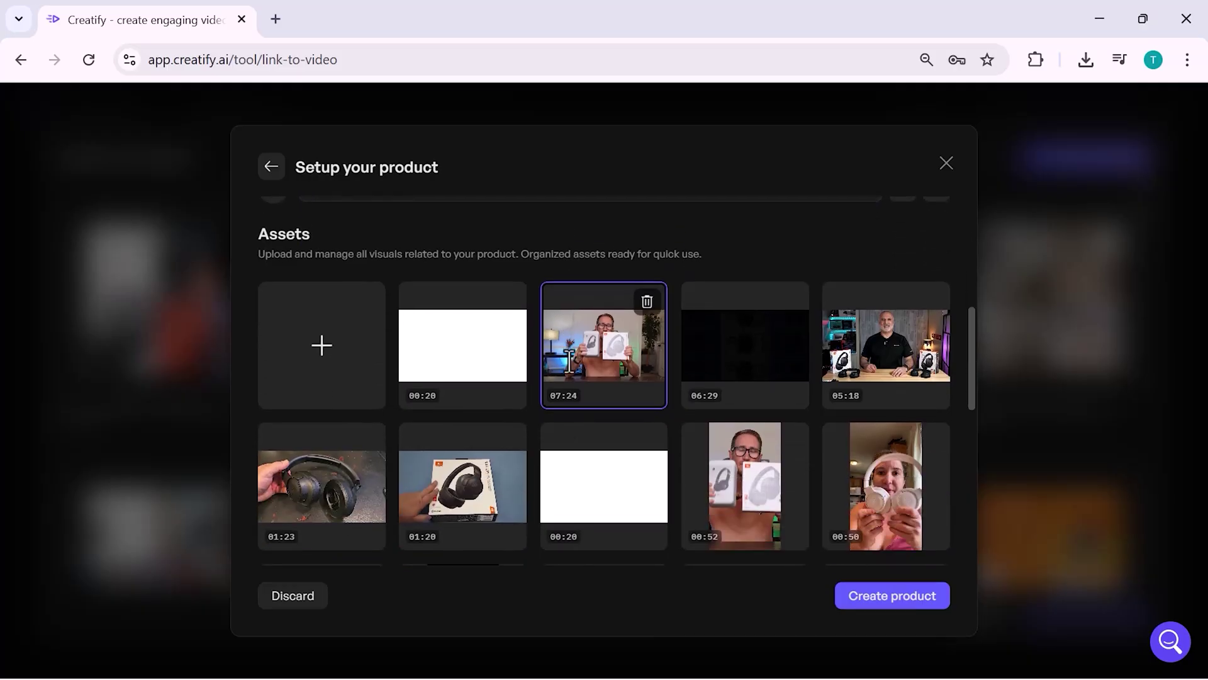
scroll(569, 361, "down", 1)
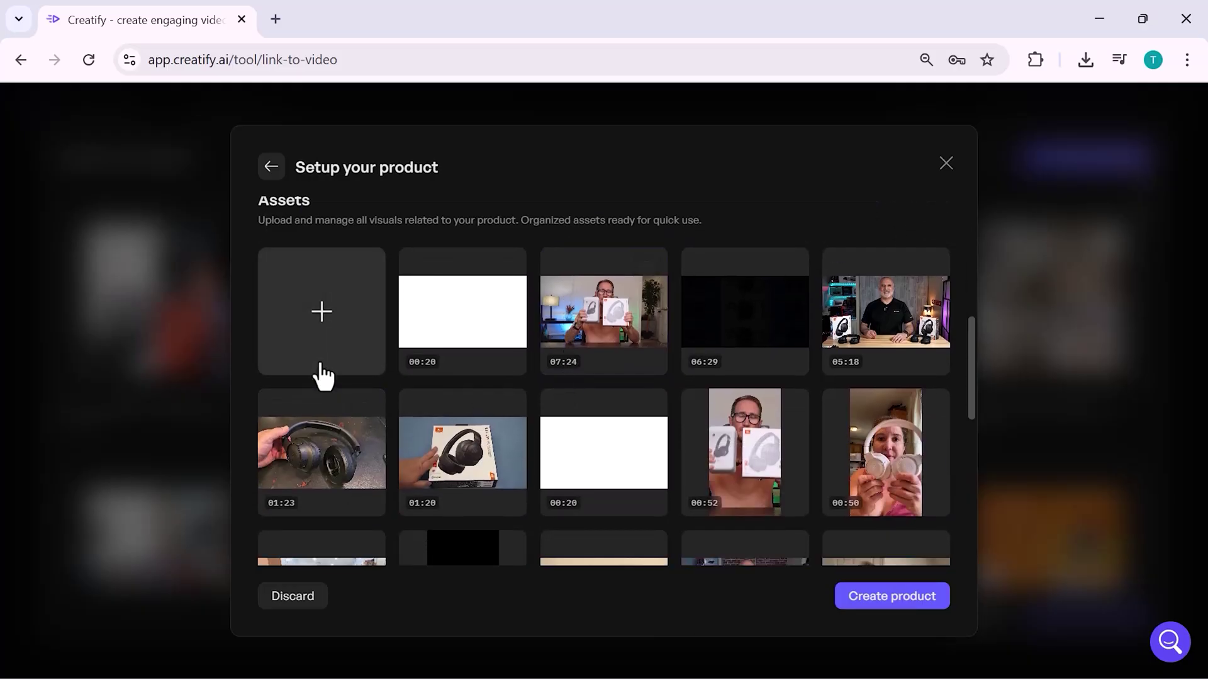
Watch one of the headphone asset videos in the Preview modal, then close it
left_click(436, 352)
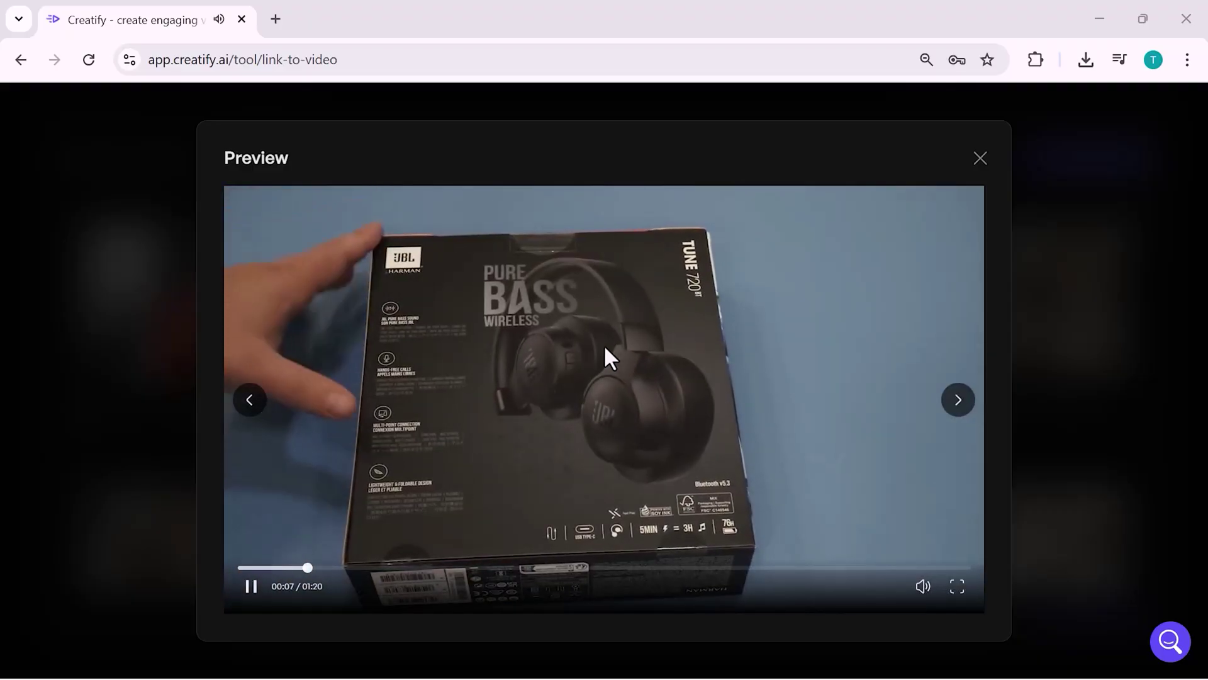
mouse_move(918, 600)
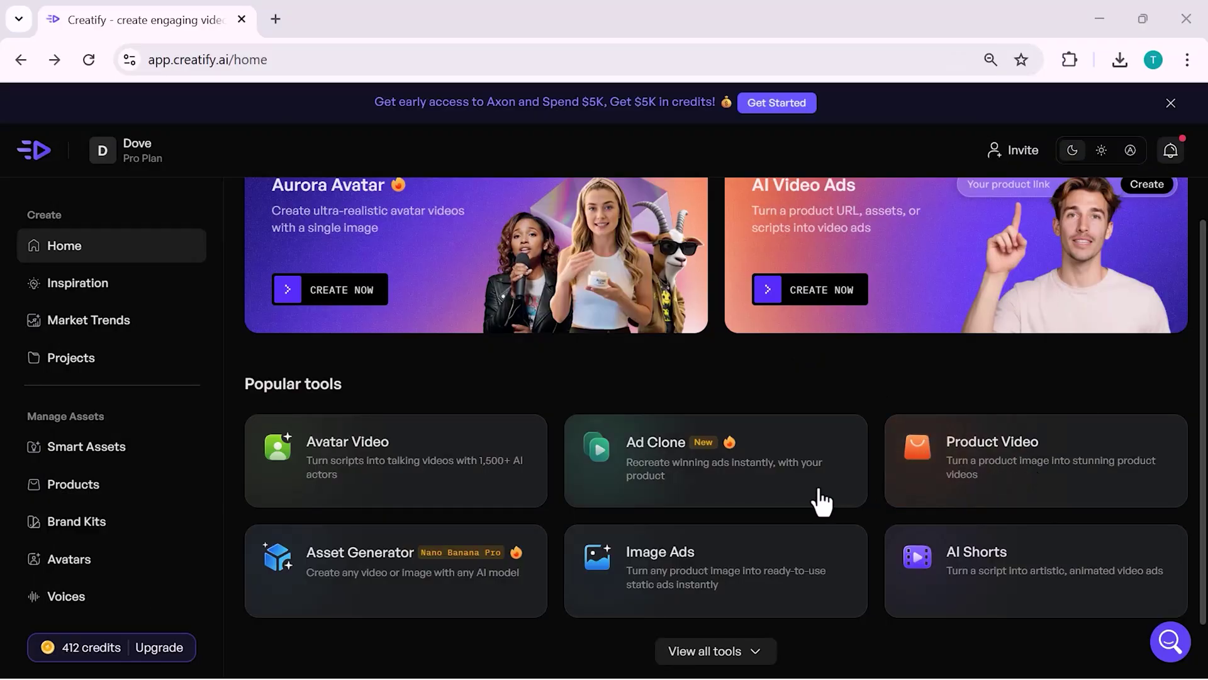
Scroll up the Home page and open the Product Video tool
scroll(821, 501, "up", 1)
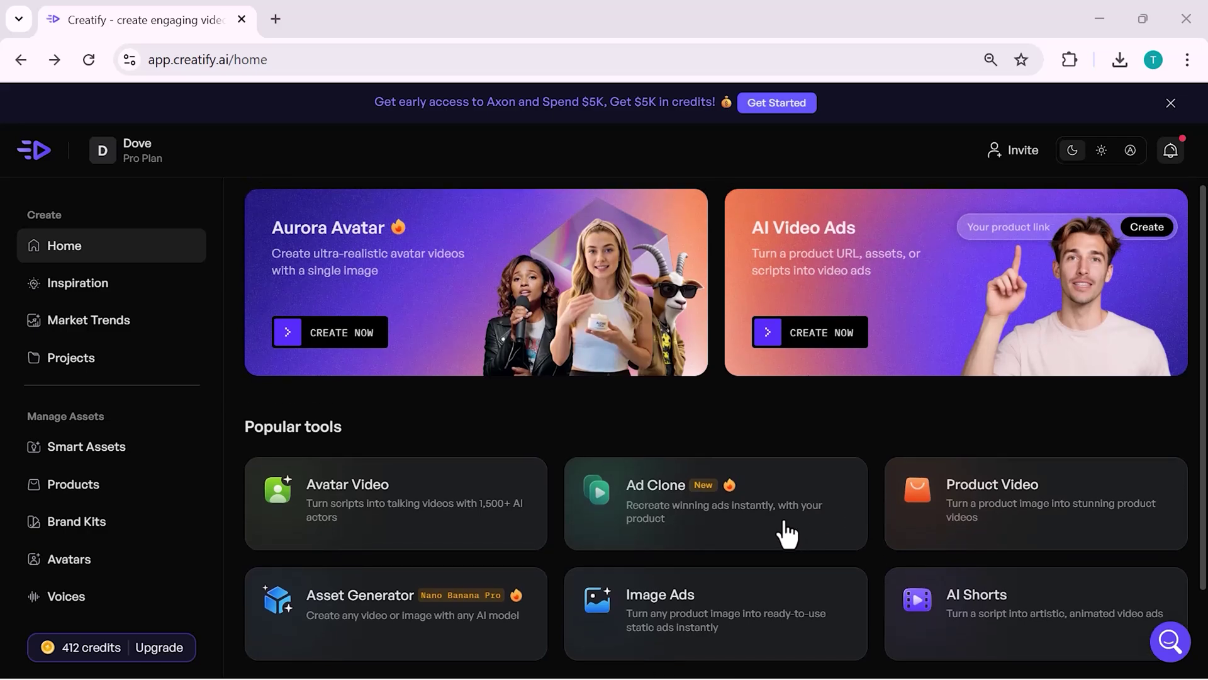
left_click(938, 500)
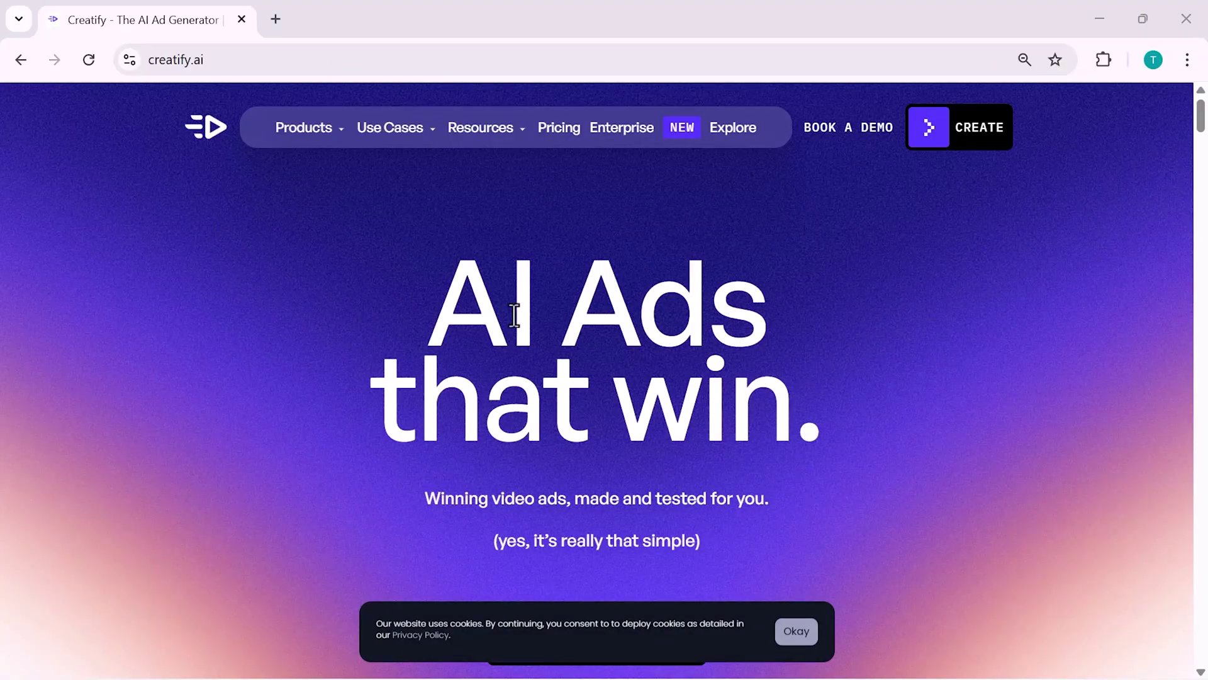
Accept the cookie notice and scroll through the AI UGC Video, AI Avatar, Product Video and AdMax sections
scroll(417, 319, "down", 3)
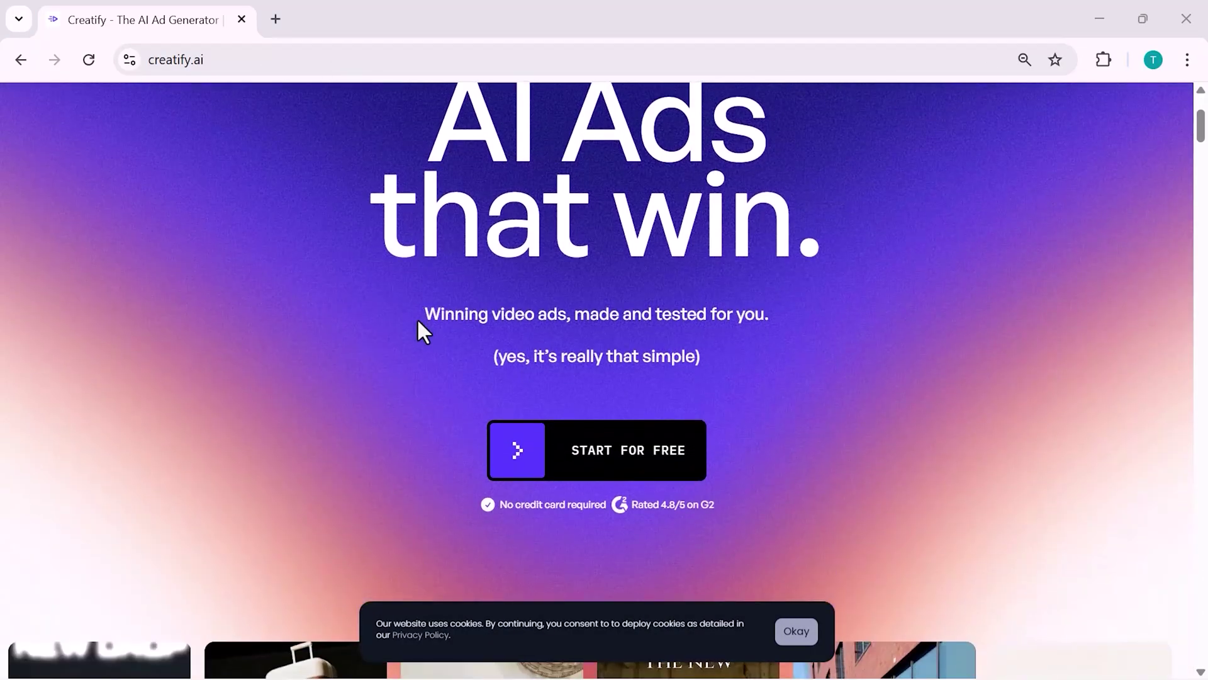
left_click(801, 635)
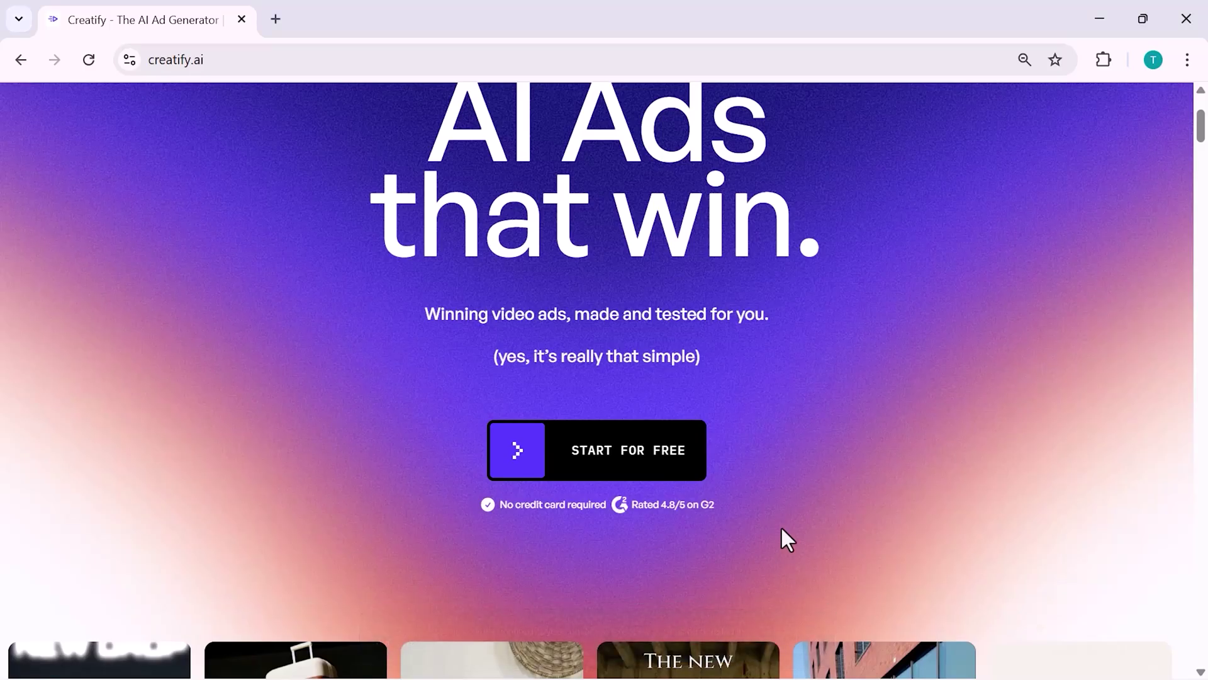
scroll(780, 526, "down", 2)
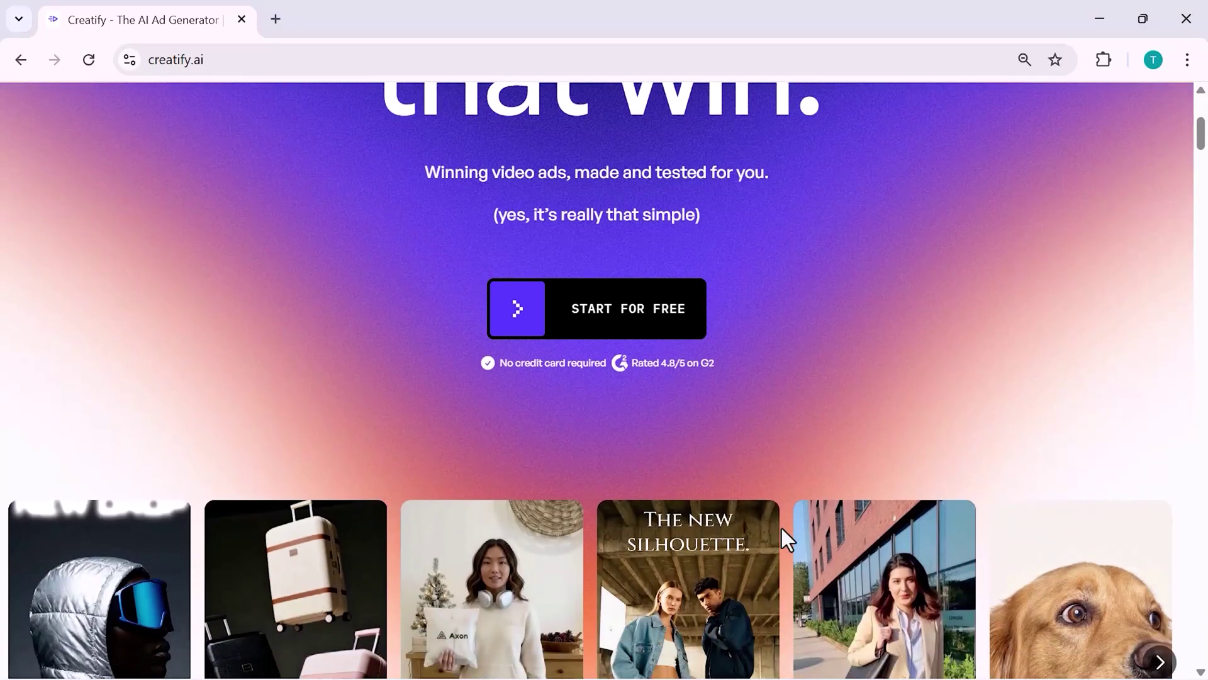
scroll(781, 527, "down", 2)
scroll(781, 527, "down", 2)
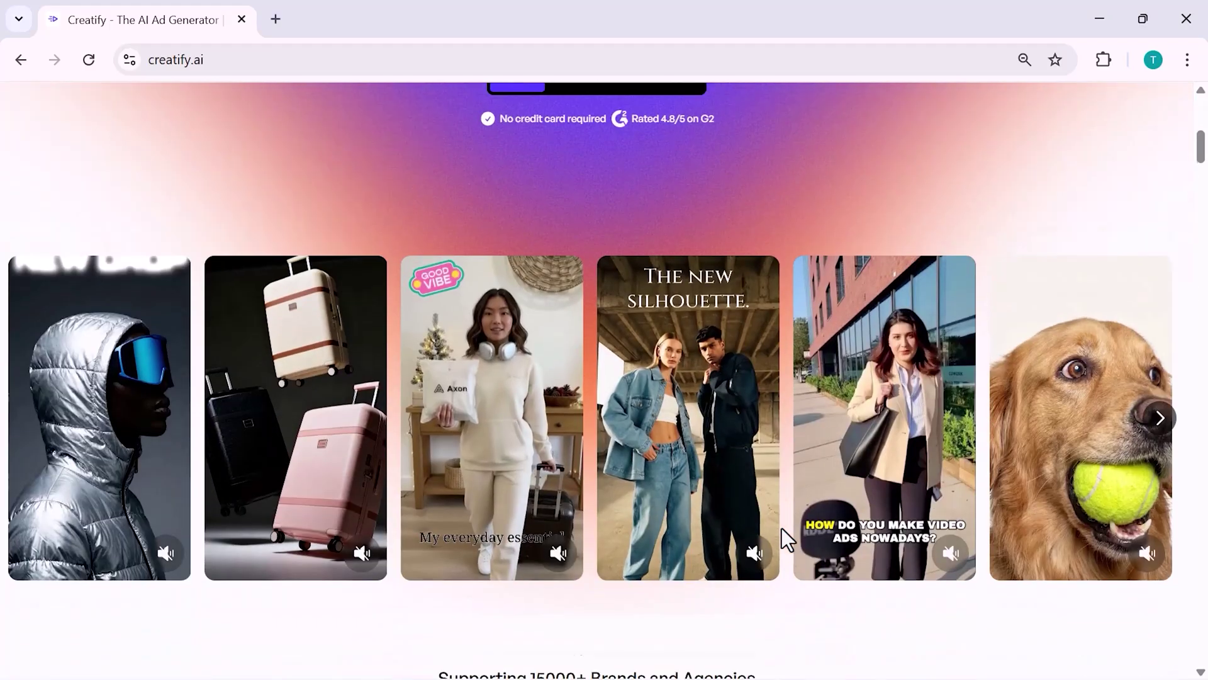
scroll(781, 528, "down", 2)
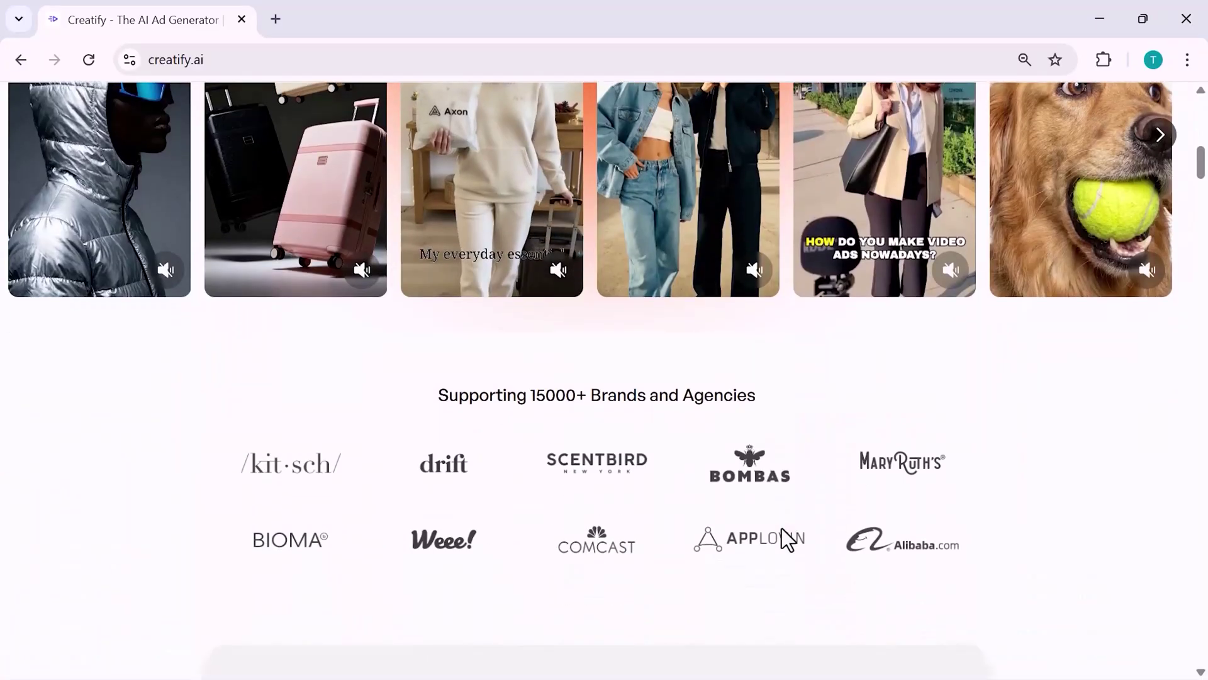
scroll(781, 528, "down", 3)
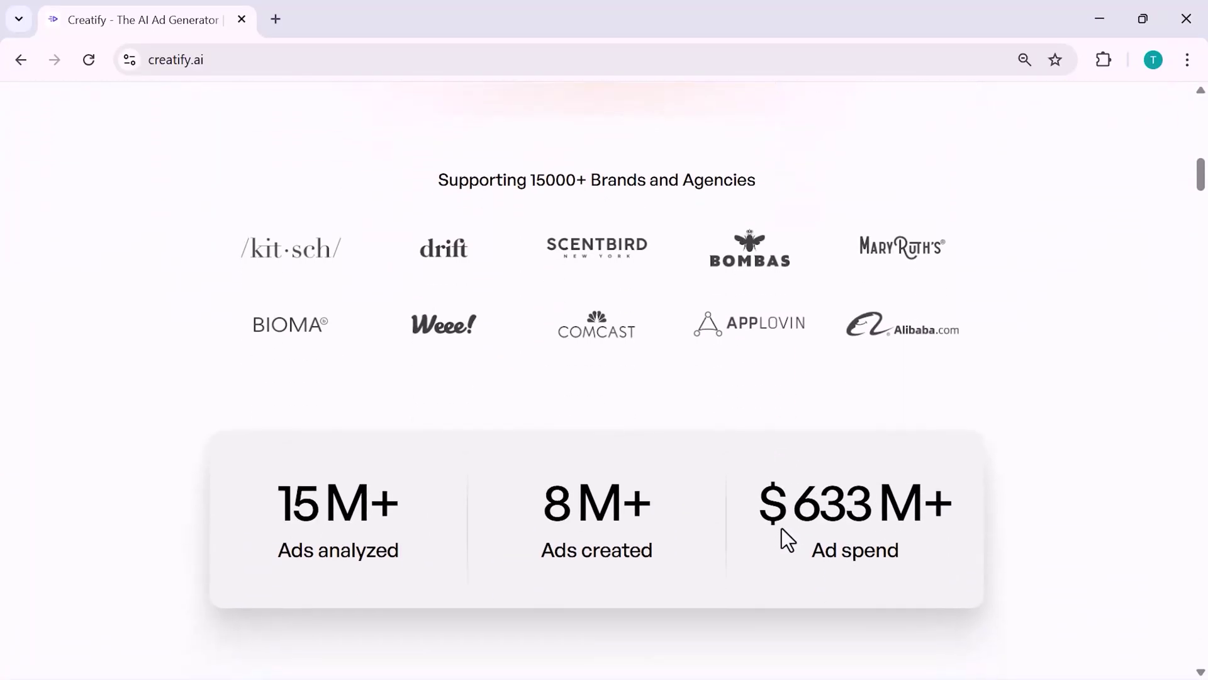
scroll(782, 528, "down", 3)
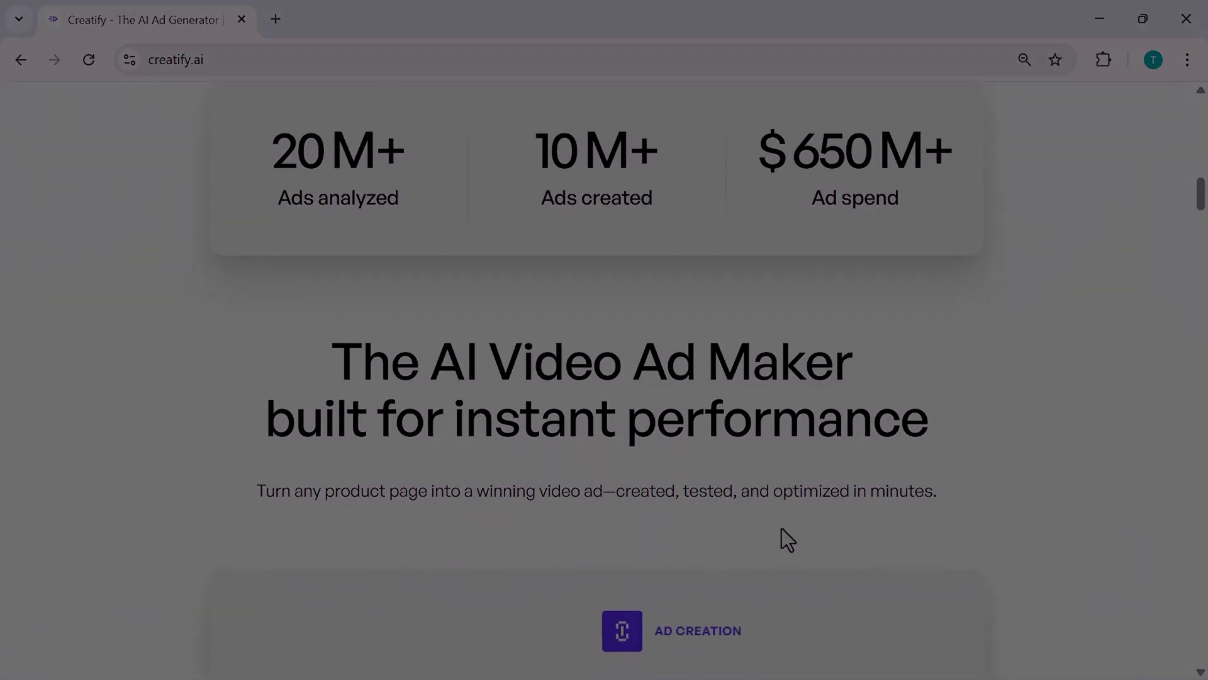
scroll(782, 527, "down", 3)
scroll(781, 527, "down", 2)
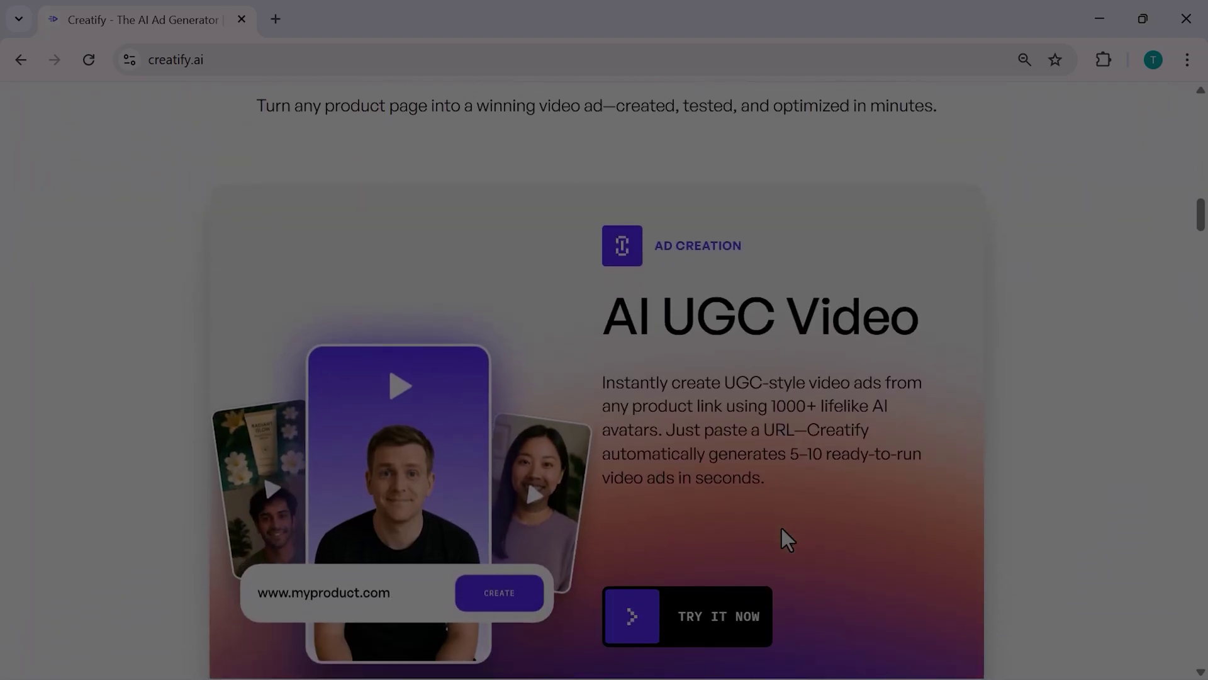
scroll(780, 526, "down", 4)
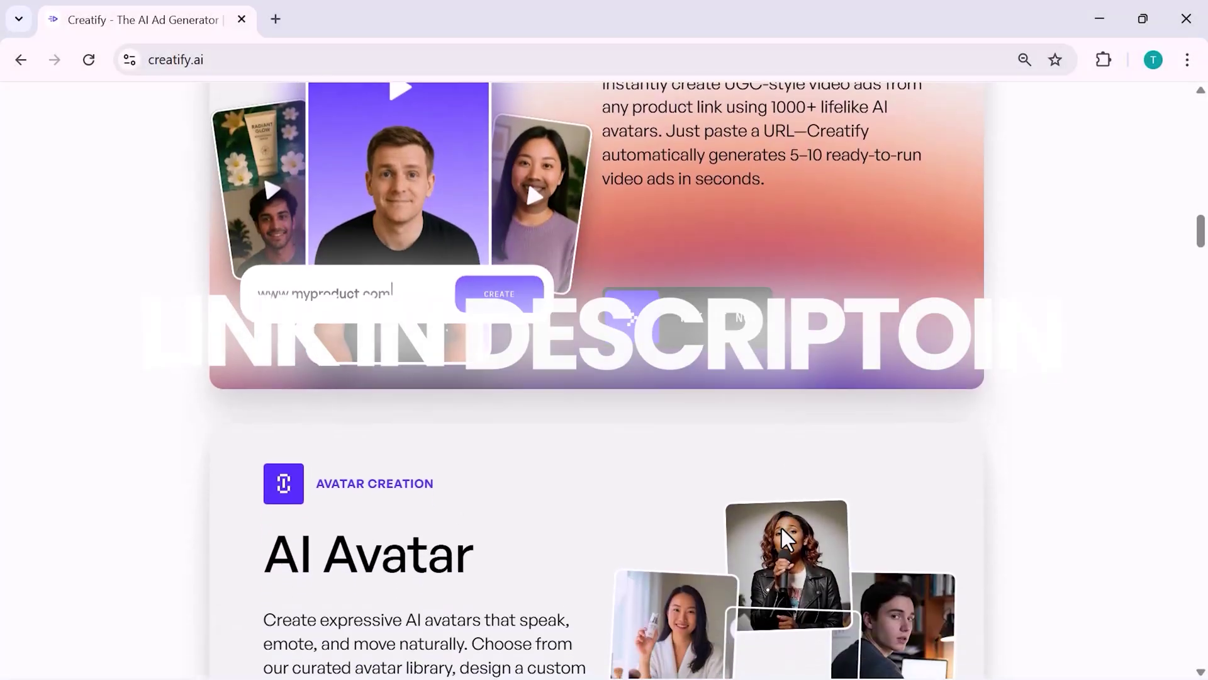
scroll(781, 527, "down", 4)
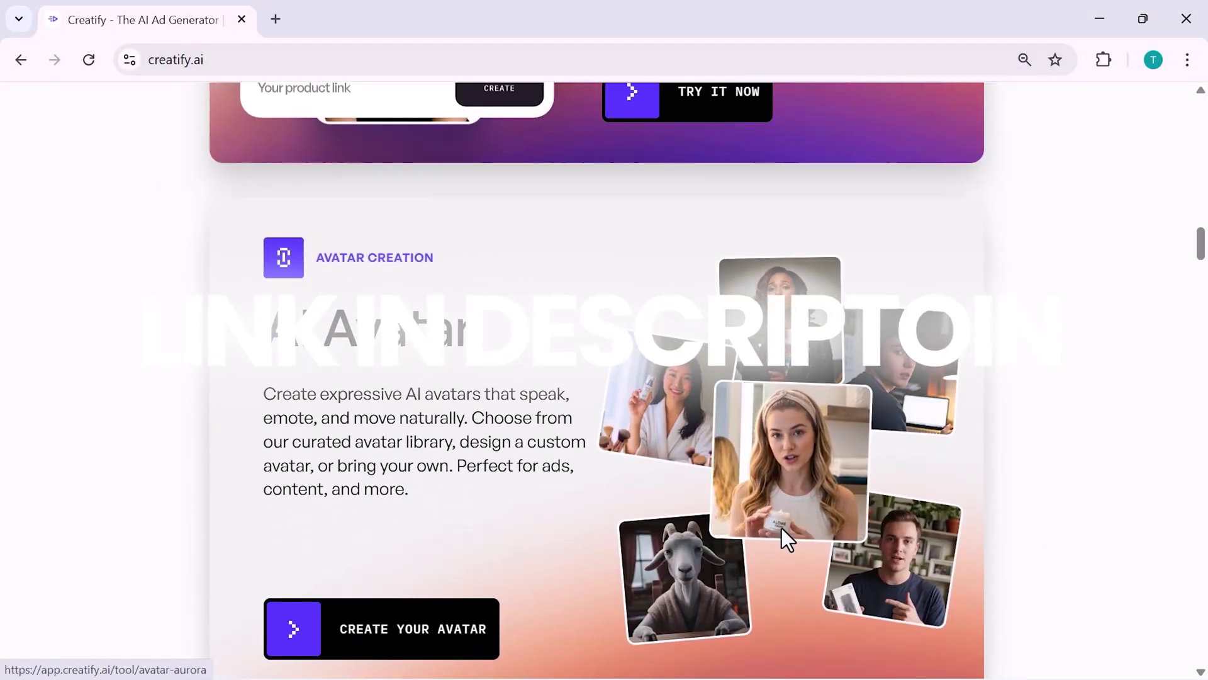
scroll(781, 527, "down", 4)
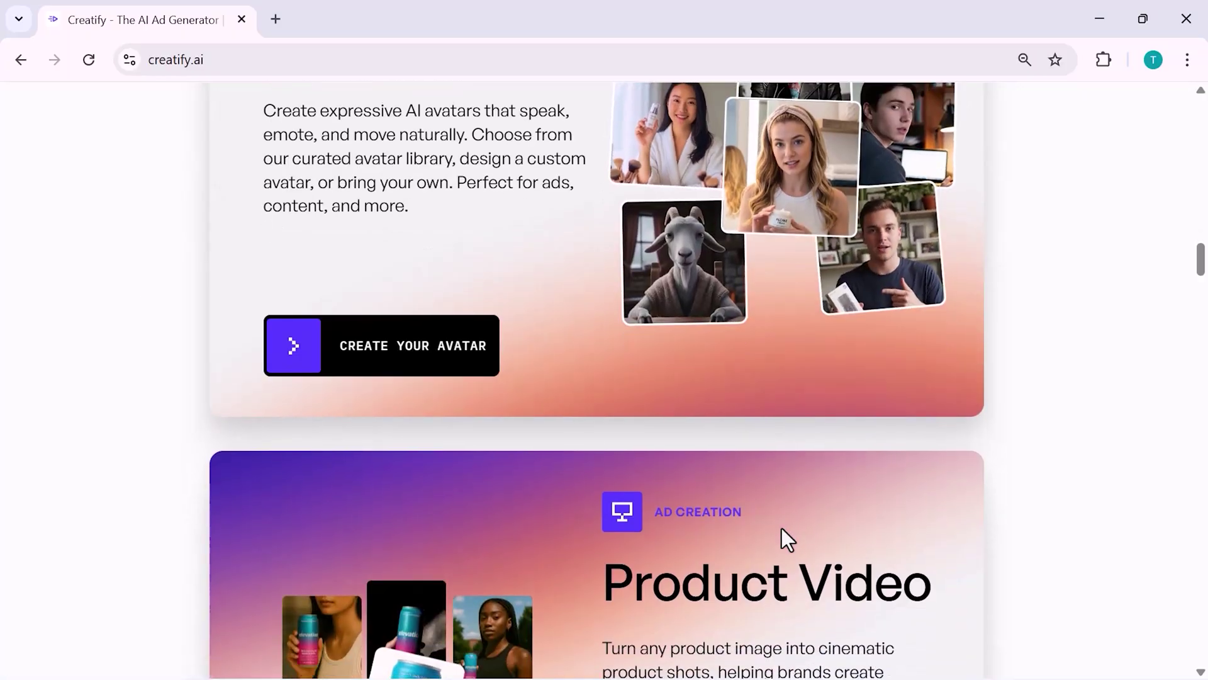
scroll(782, 527, "down", 8)
scroll(782, 527, "down", 1)
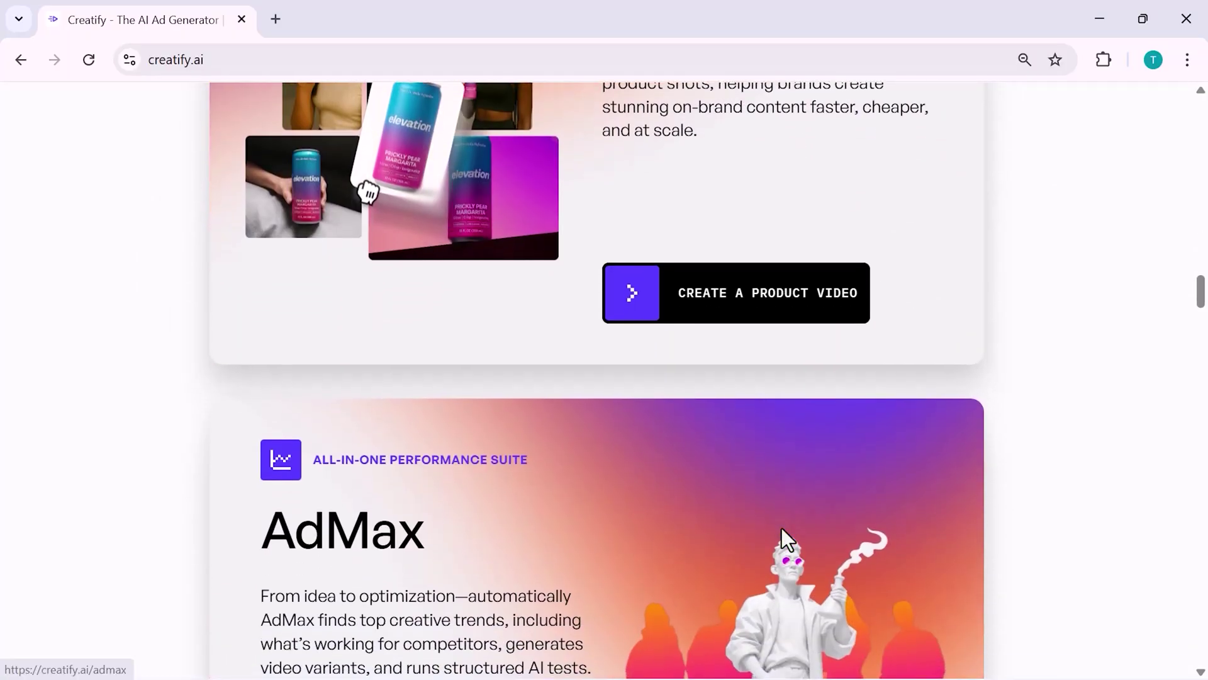